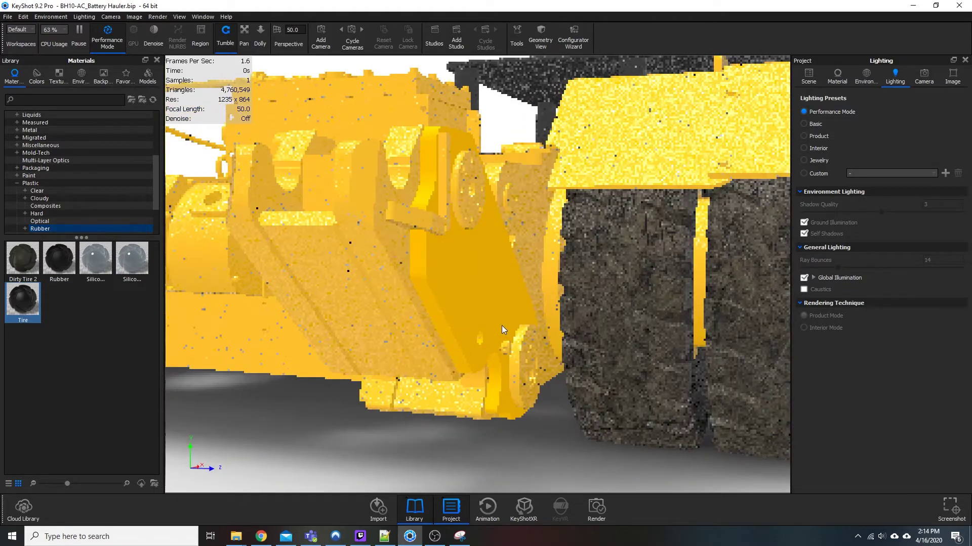
Step: Orbit around the hauler and zoom in on the rear twin tire, clean half beside muddy half
{"action": "left_click_drag", "start_coordinate": [502, 326], "coordinate": [551, 348]}
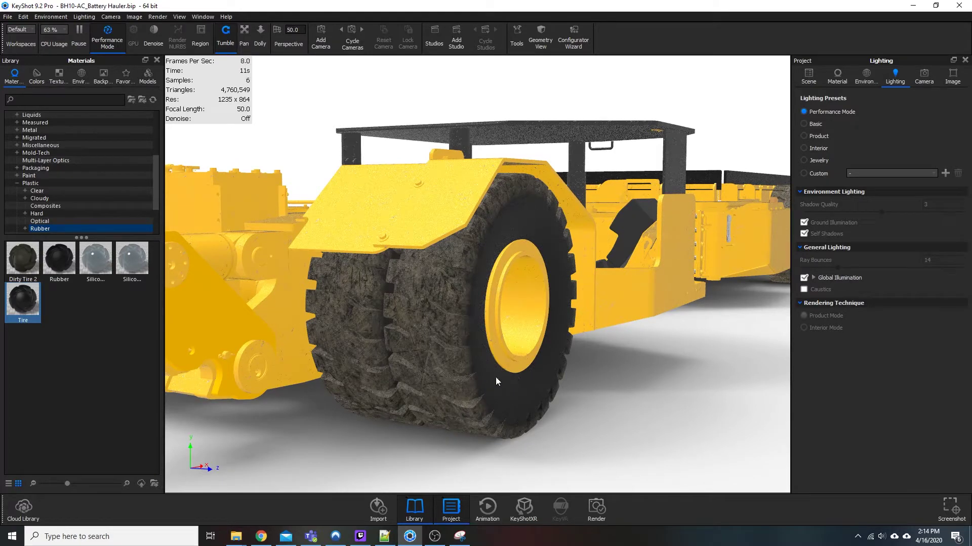
{"action": "left_click_drag", "start_coordinate": [476, 359], "coordinate": [387, 277]}
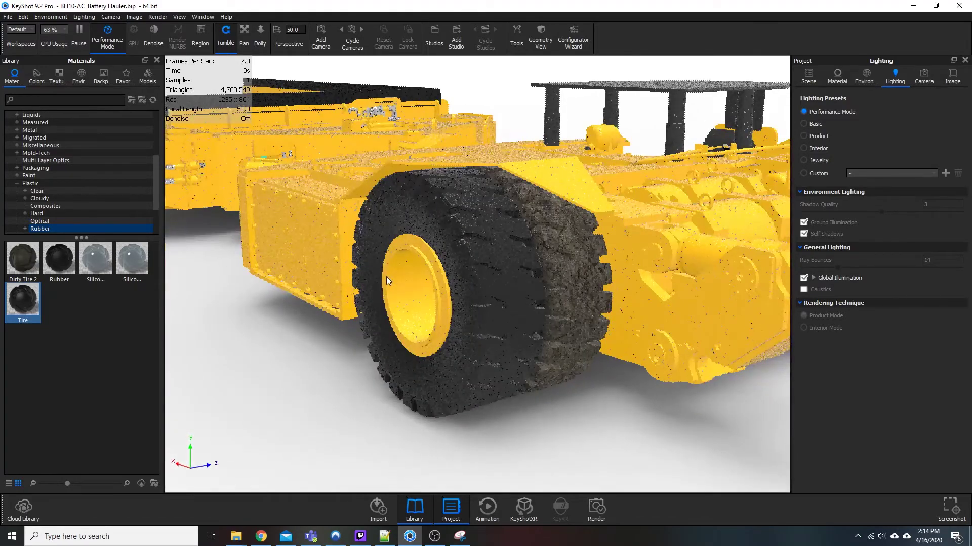
{"action": "scroll", "coordinate": [558, 387], "scroll_direction": "up", "scroll_amount": 2}
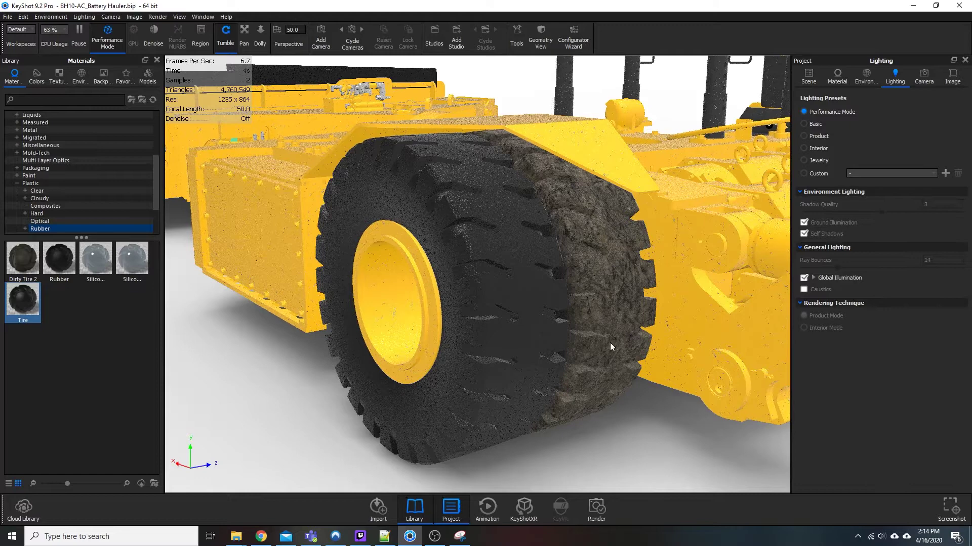
Step: In the Scene tree, hide the part 98-009532:3
{"action": "left_click", "coordinate": [808, 77]}
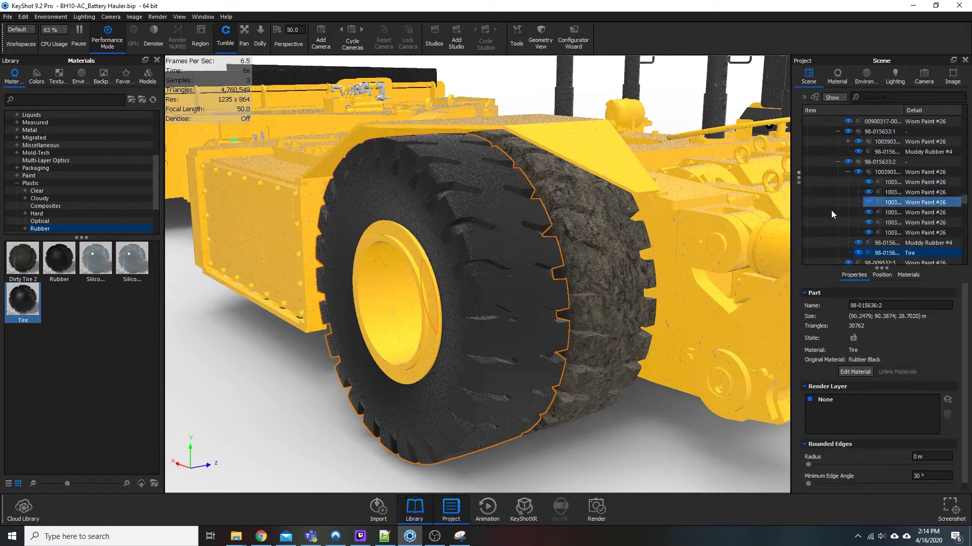
{"action": "scroll", "coordinate": [891, 223], "scroll_direction": "down", "scroll_amount": 2}
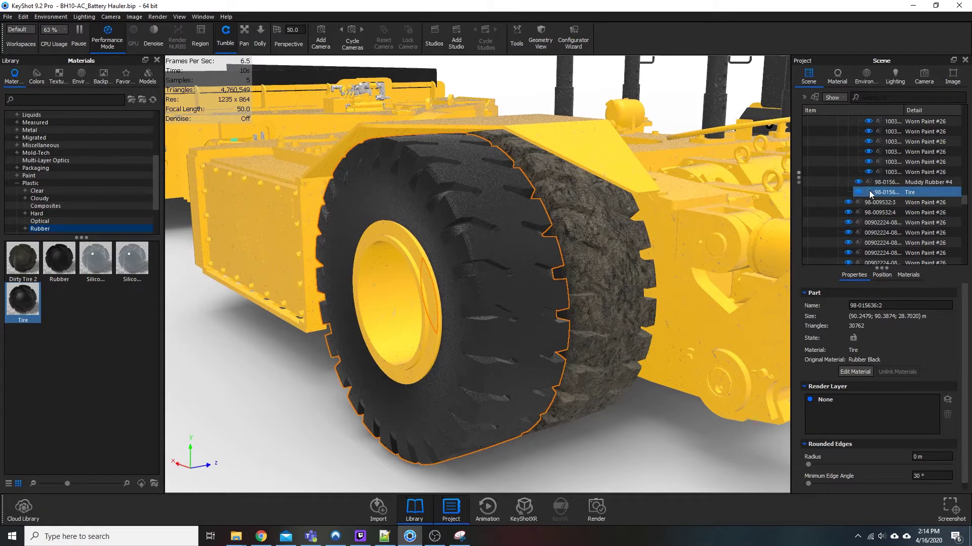
{"action": "left_click", "coordinate": [849, 202]}
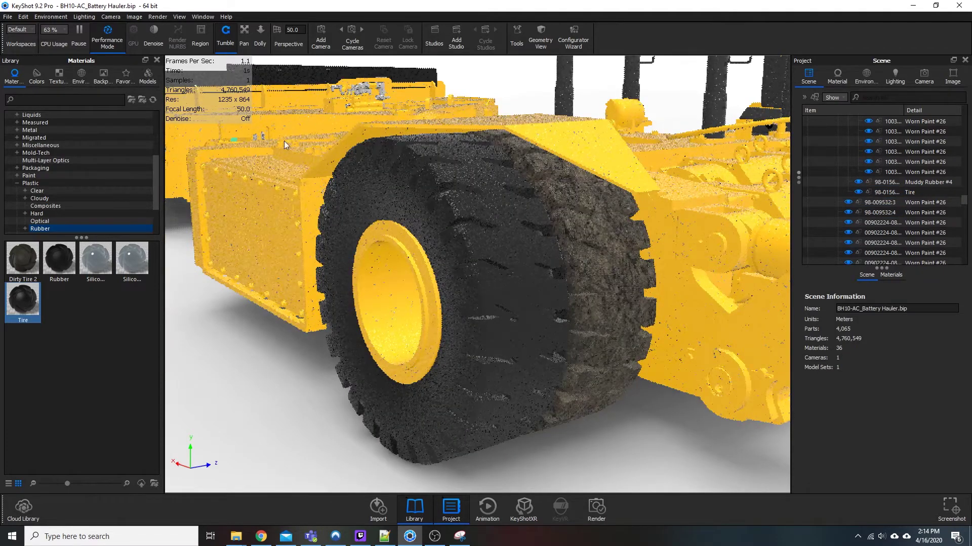
Step: Open the Tire material (Plastic, roughness 0.15, refractive index 1.5) in the Material tab
{"action": "left_click", "coordinate": [833, 81]}
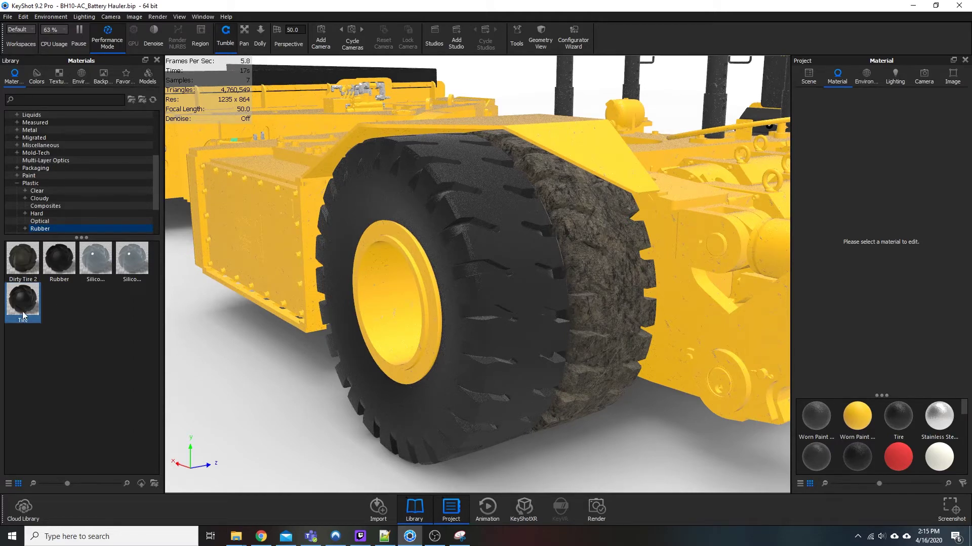
{"action": "double_click", "coordinate": [402, 203]}
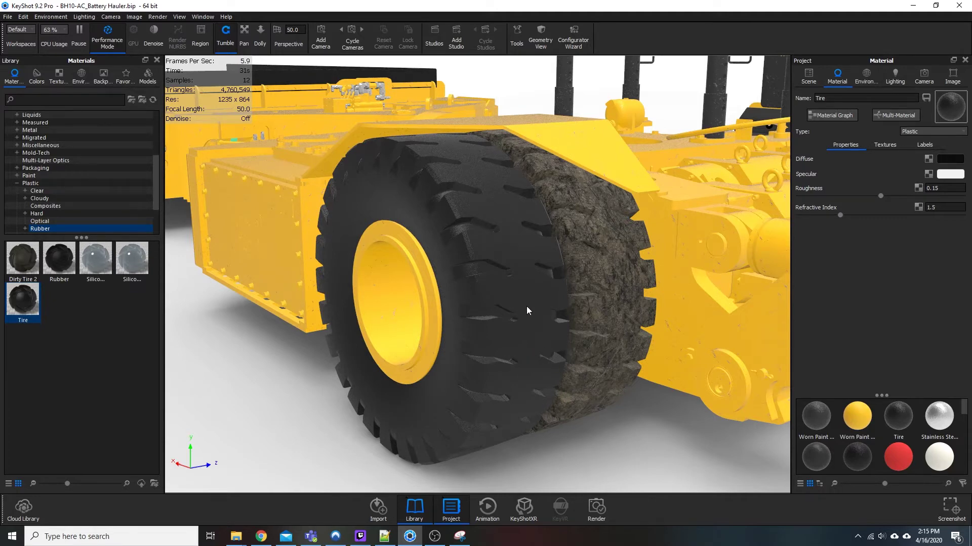
{"action": "key", "text": "alt+Tab"}
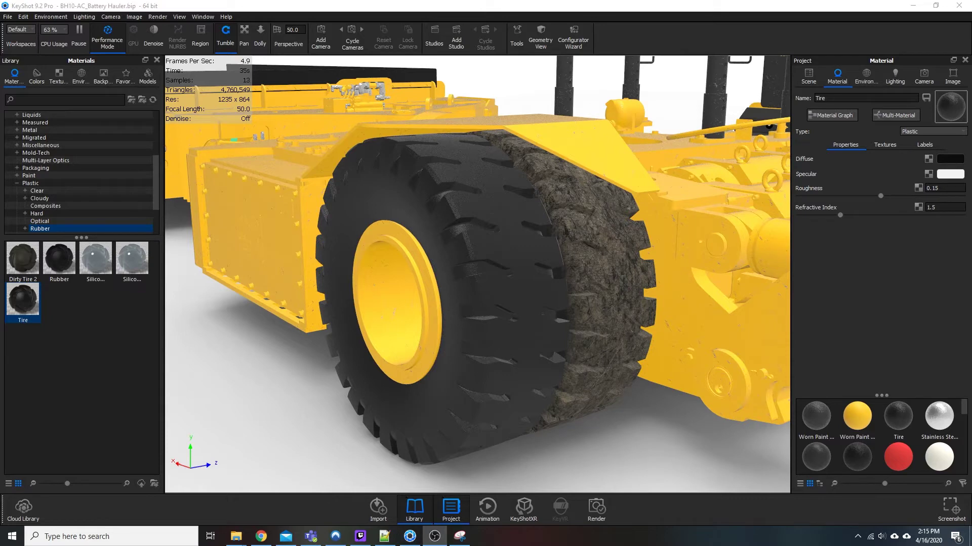
{"action": "key", "text": "alt+Tab"}
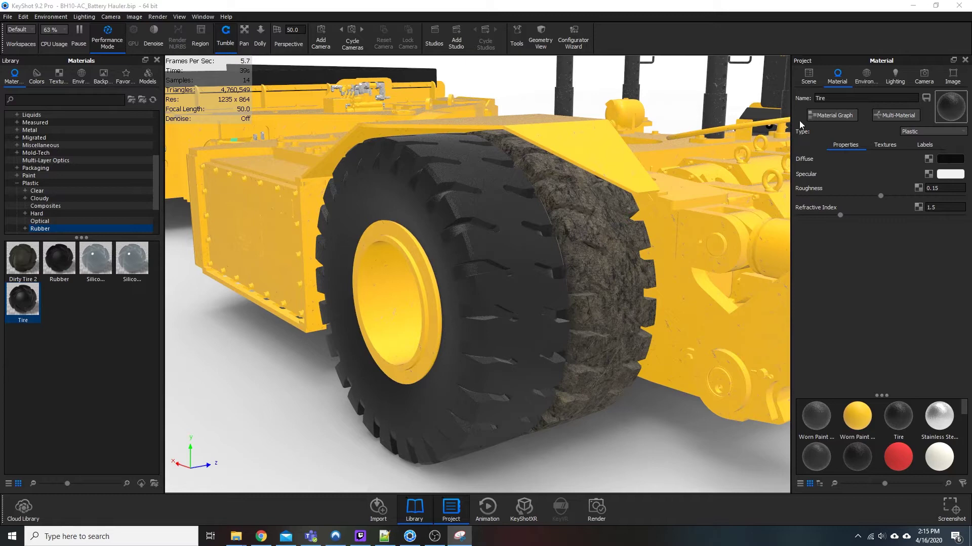
Step: Open the Tire Material Graph and place the Plastic node beside the Material node
{"action": "left_click", "coordinate": [833, 113]}
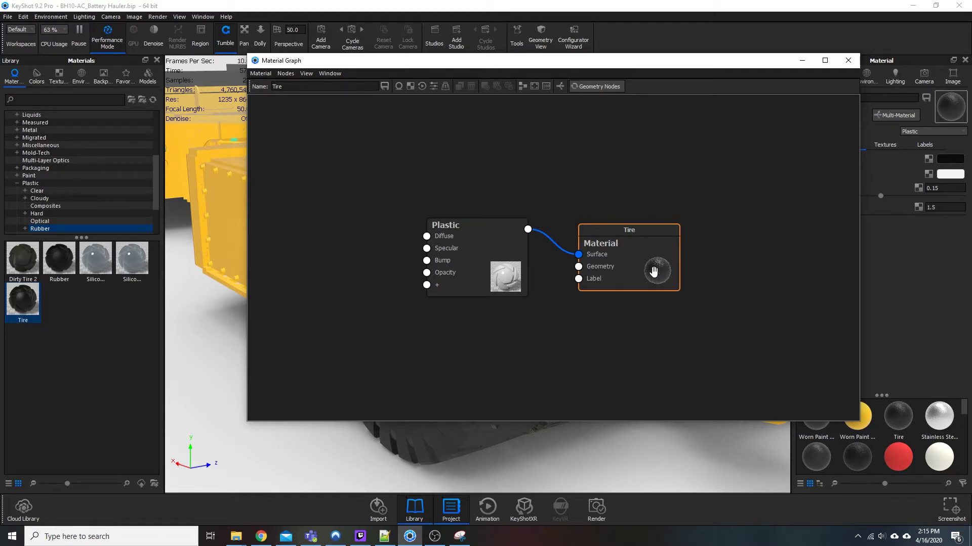
{"action": "left_click_drag", "start_coordinate": [627, 249], "coordinate": [697, 216]}
{"action": "left_click_drag", "start_coordinate": [476, 247], "coordinate": [534, 225]}
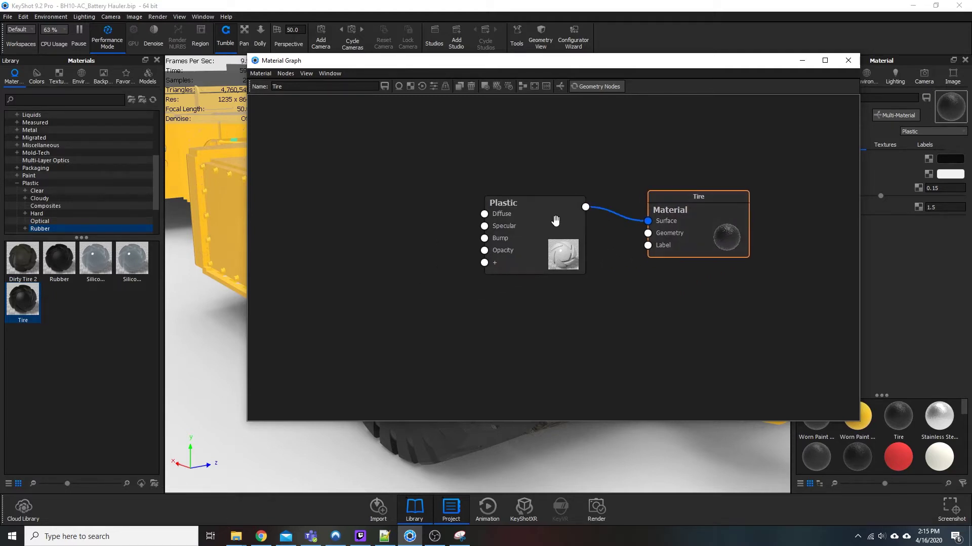
{"action": "left_click_drag", "start_coordinate": [689, 227], "coordinate": [733, 238]}
{"action": "left_click_drag", "start_coordinate": [580, 228], "coordinate": [624, 225]}
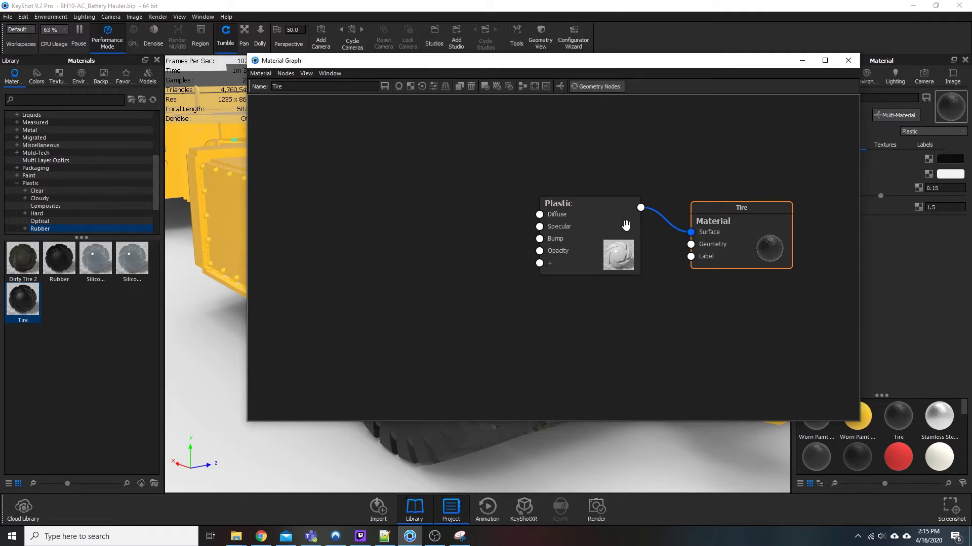
Step: Move the graph window off the material properties and tidy the node spacing
{"action": "left_click_drag", "start_coordinate": [567, 65], "coordinate": [496, 74]}
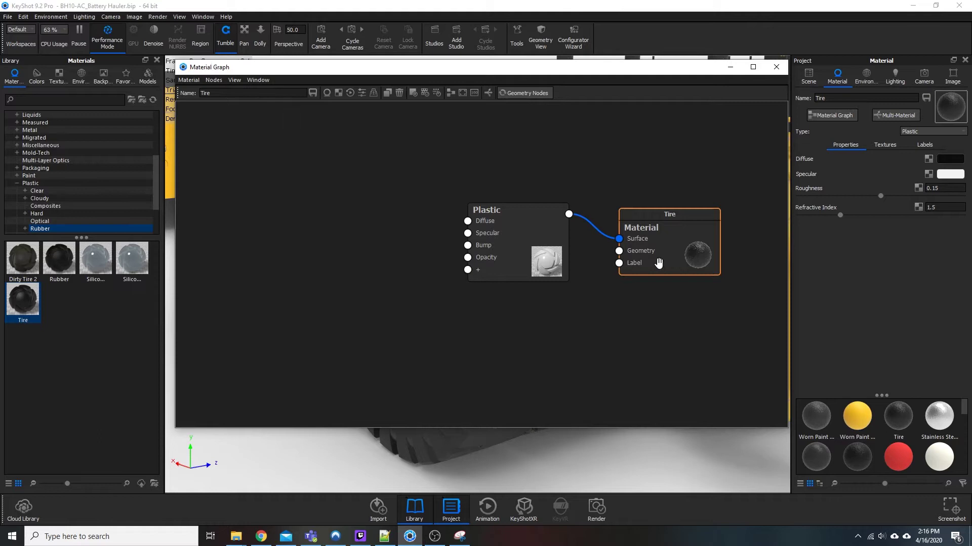
{"action": "left_click_drag", "start_coordinate": [659, 263], "coordinate": [669, 261]}
{"action": "left_click_drag", "start_coordinate": [518, 226], "coordinate": [516, 221]}
{"action": "left_click_drag", "start_coordinate": [649, 250], "coordinate": [651, 235]}
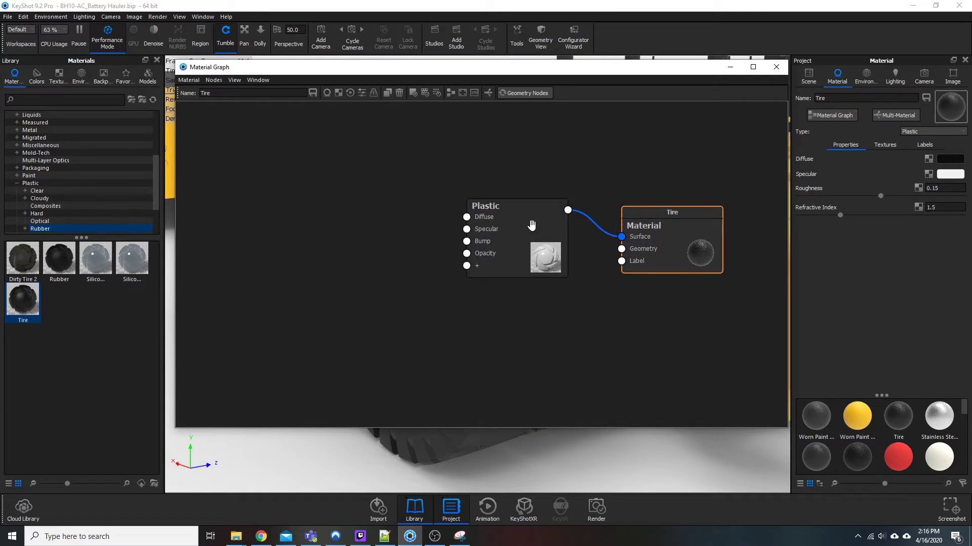
{"action": "left_click_drag", "start_coordinate": [515, 215], "coordinate": [507, 174]}
Step: Duplicate the Plastic node, wire the copy into Label 1, and re-centre the graph
{"action": "right_click", "coordinate": [508, 176]}
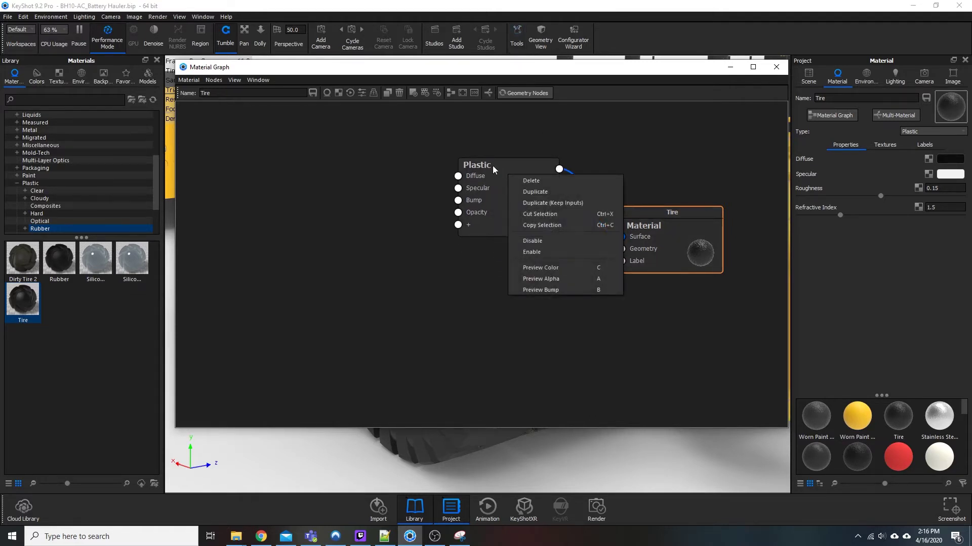
{"action": "left_click", "coordinate": [540, 197]}
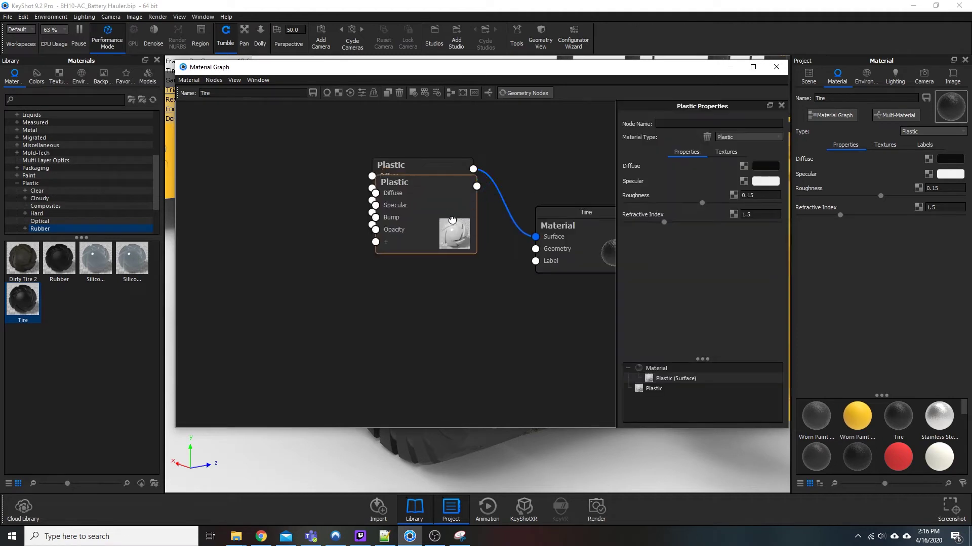
{"action": "left_click_drag", "start_coordinate": [446, 281], "coordinate": [454, 279]}
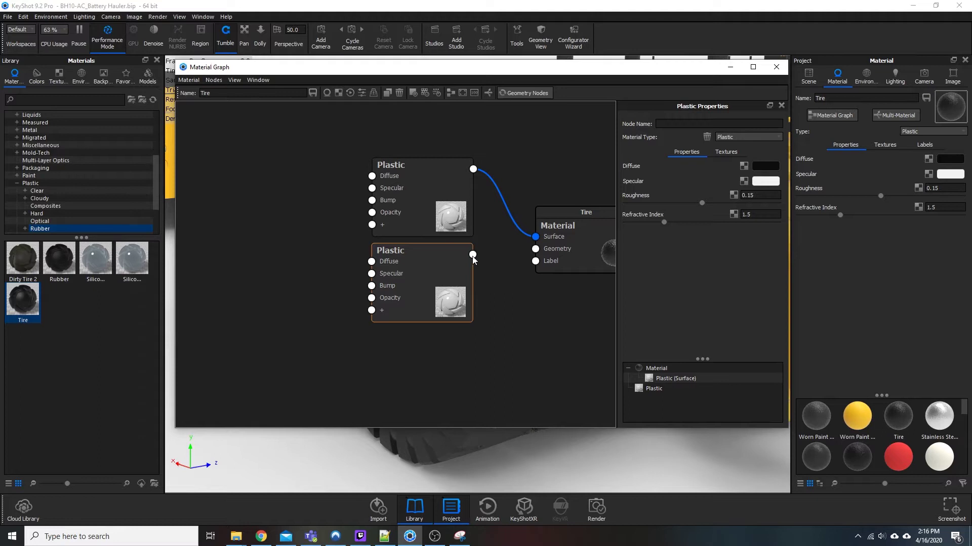
{"action": "left_click_drag", "start_coordinate": [481, 256], "coordinate": [537, 262]}
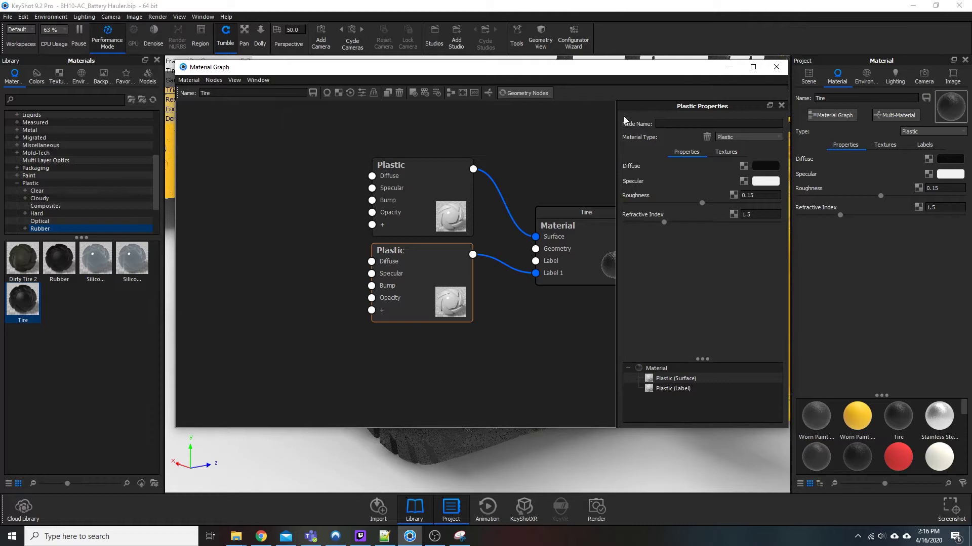
{"action": "left_click_drag", "start_coordinate": [614, 115], "coordinate": [627, 116]}
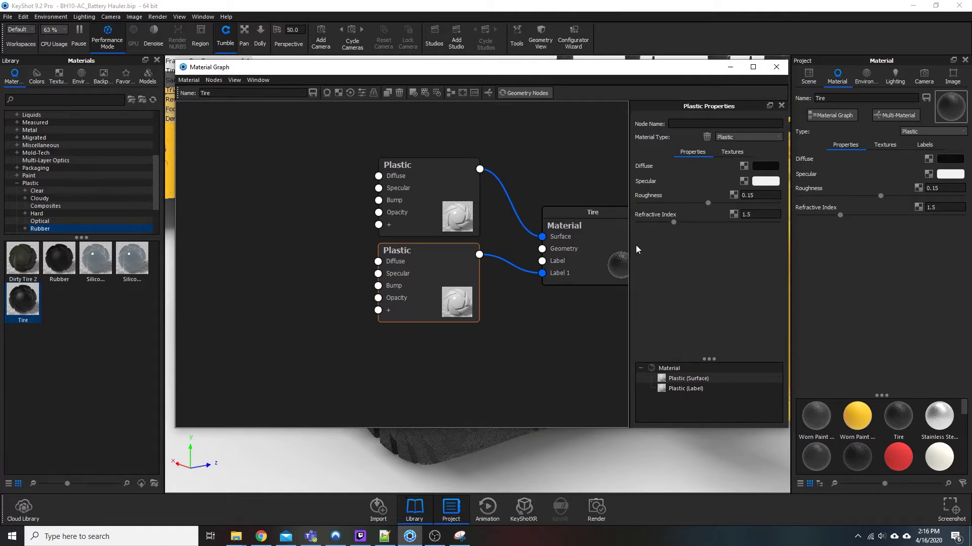
{"action": "key", "text": "f"}
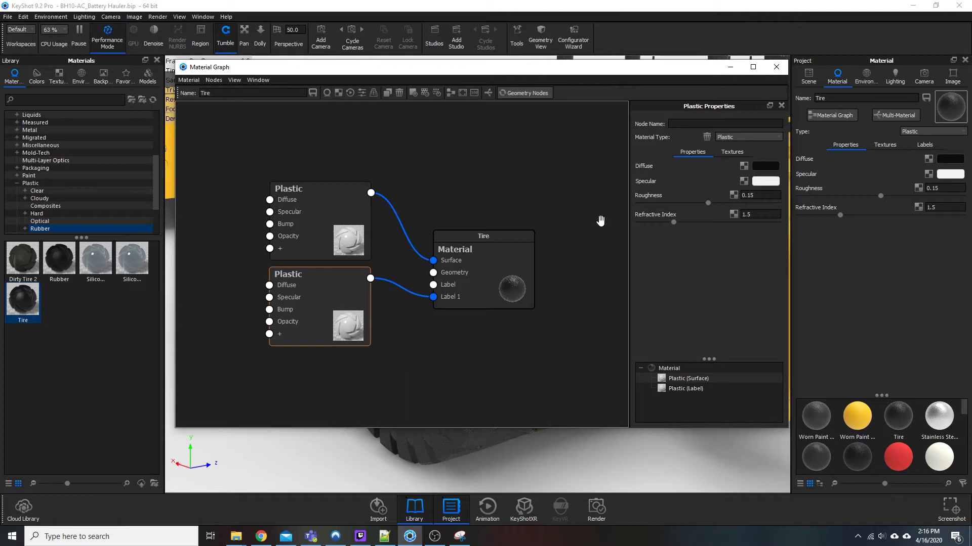
Step: Give the label Plastic roughness 0.18 and the surface Plastic roughness 0.25
{"action": "double_click", "coordinate": [769, 193]}
{"action": "type", "text": ".18"}
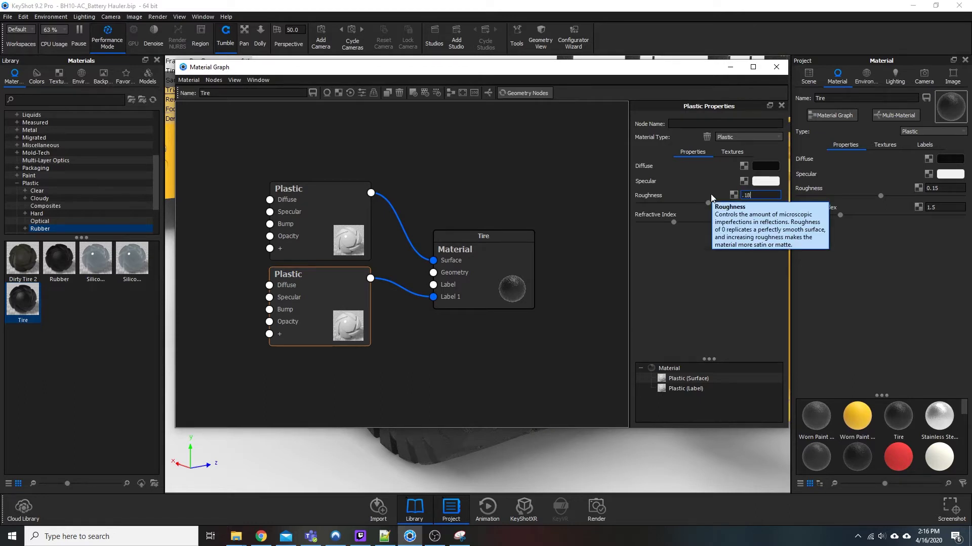
{"action": "key", "text": "Return"}
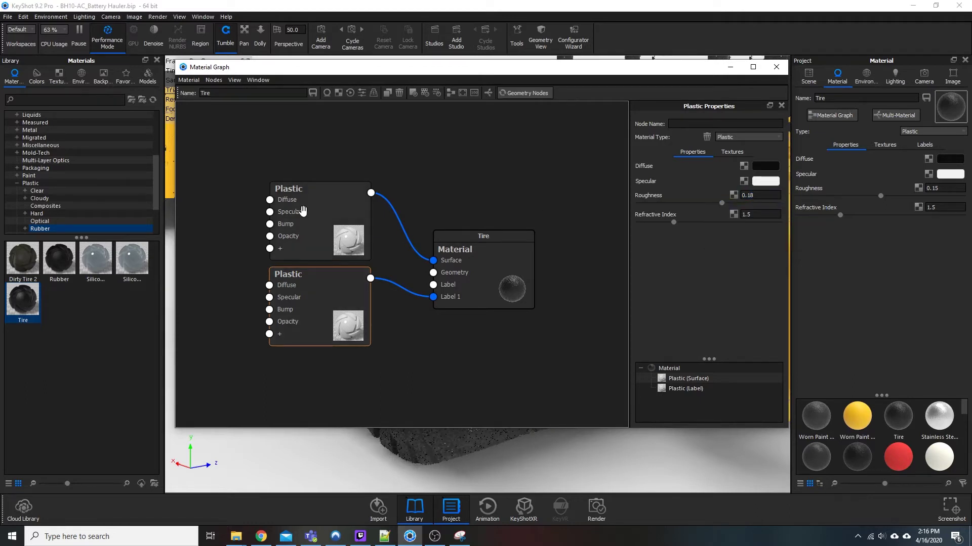
{"action": "left_click", "coordinate": [742, 195]}
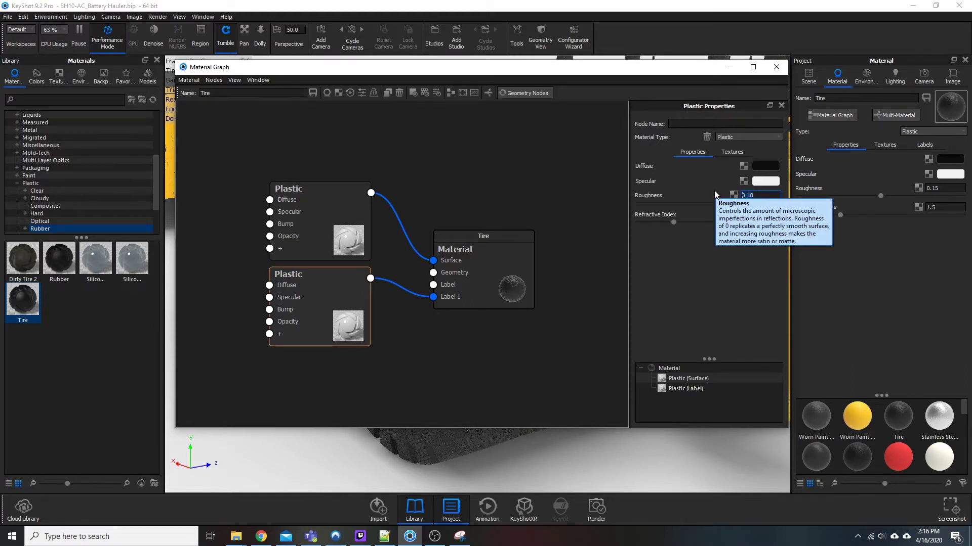
{"action": "left_click", "coordinate": [343, 207]}
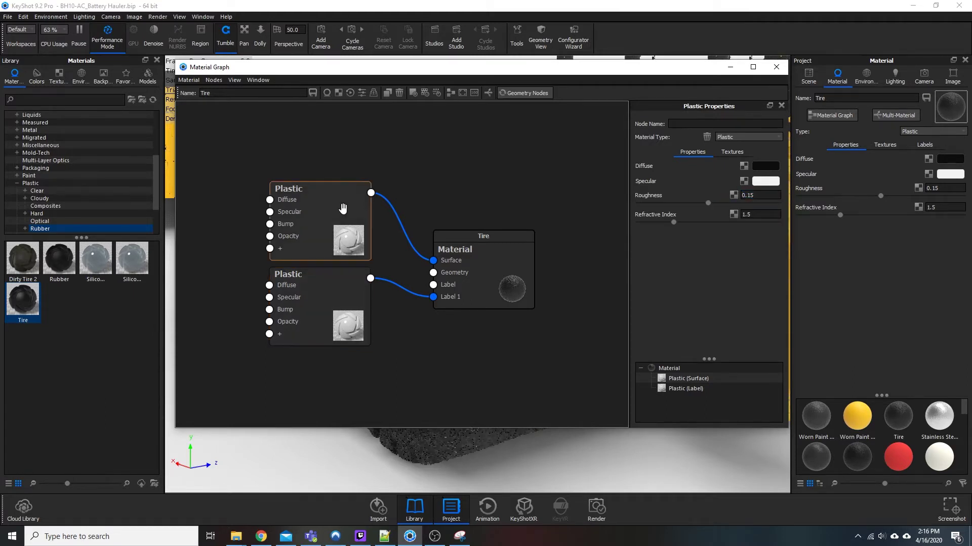
{"action": "left_click", "coordinate": [742, 195]}
{"action": "key", "text": "Up"}
{"action": "key", "text": "Up"}
Step: Move the graph window down to reveal the render and regroup the Plastic nodes beside the Material node
{"action": "left_click_drag", "start_coordinate": [499, 71], "coordinate": [463, 196]}
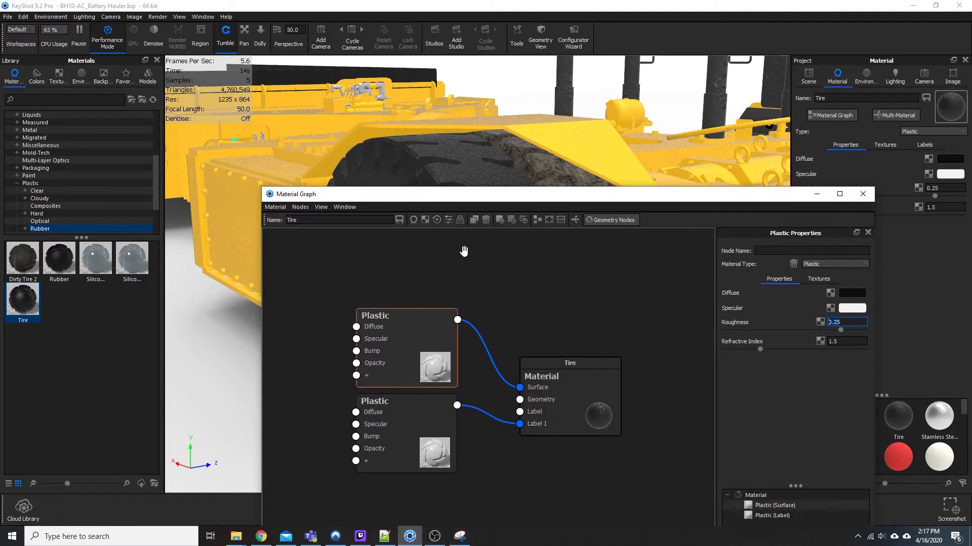
{"action": "left_click_drag", "start_coordinate": [561, 407], "coordinate": [627, 386]}
{"action": "left_click_drag", "start_coordinate": [422, 336], "coordinate": [500, 309]}
{"action": "left_click_drag", "start_coordinate": [412, 425], "coordinate": [492, 403]}
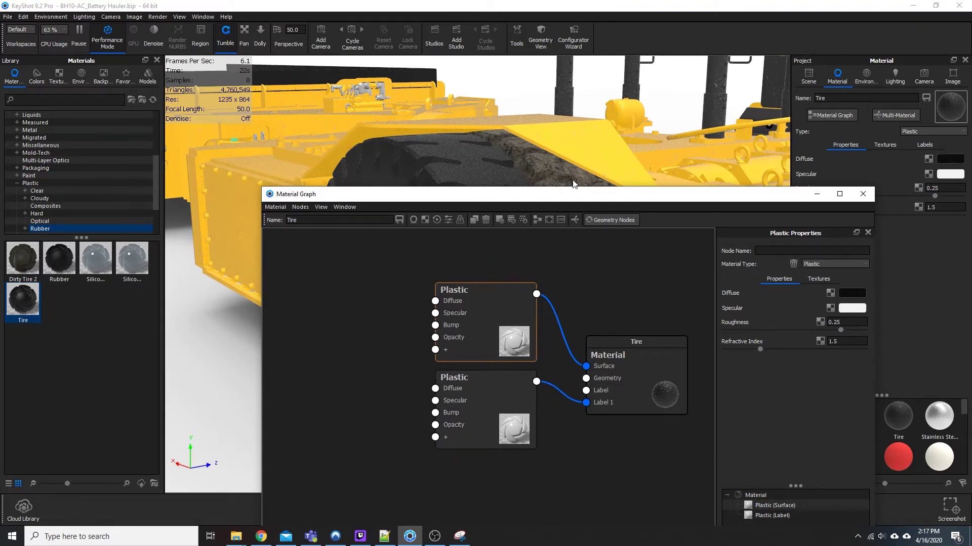
Step: Add a Noise (Texture) node, connect it to the surface Plastic's Bump, and preview it
{"action": "left_click_drag", "start_coordinate": [577, 195], "coordinate": [616, 181]}
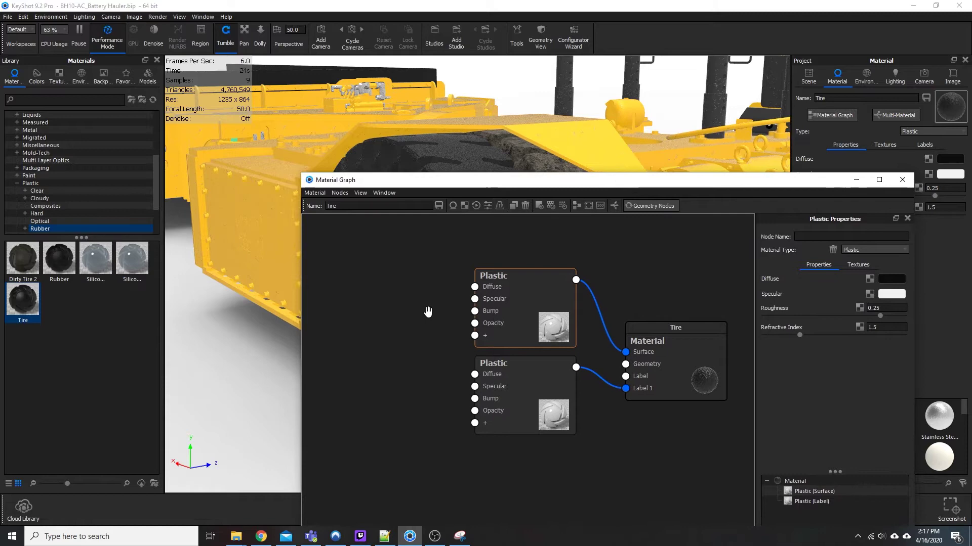
{"action": "right_click", "coordinate": [379, 260]}
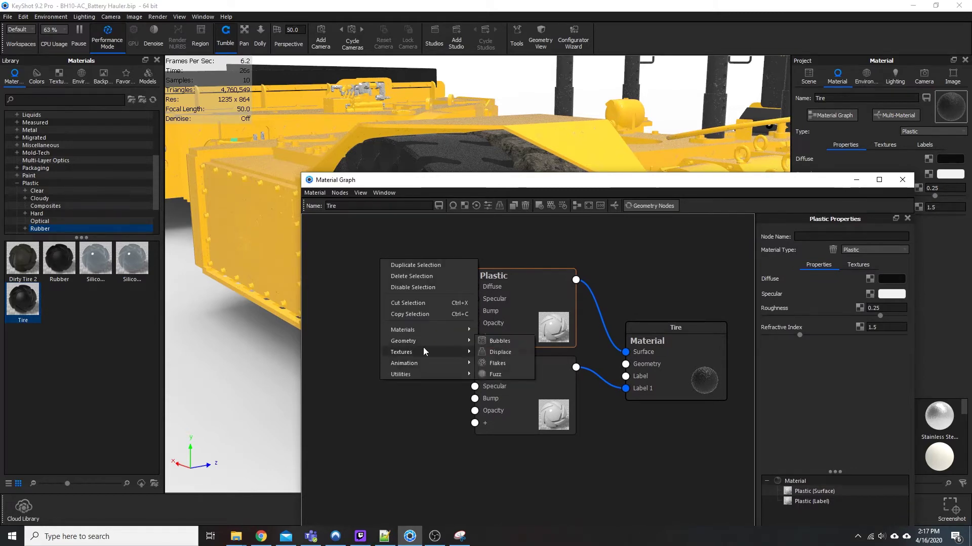
{"action": "mouse_move", "coordinate": [424, 352]}
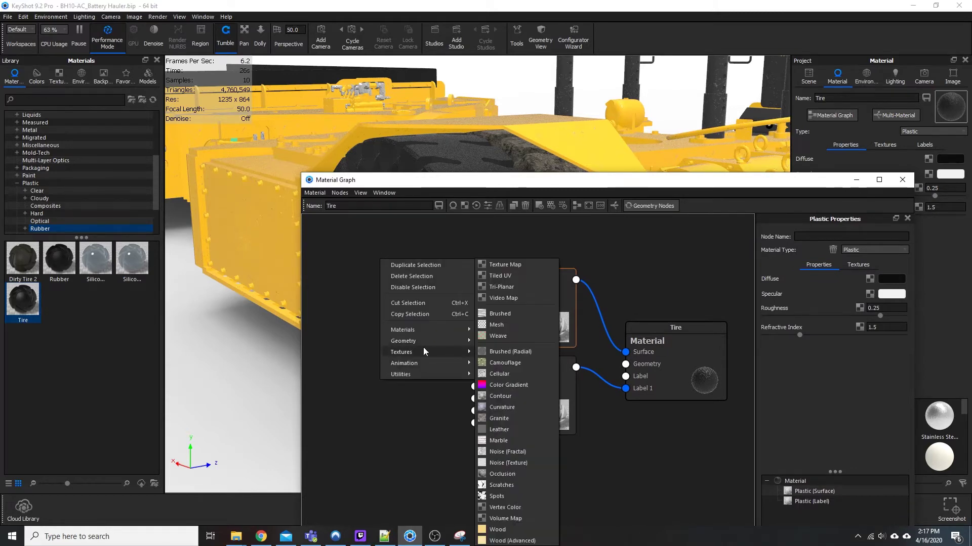
{"action": "left_click", "coordinate": [525, 464]}
{"action": "left_click_drag", "start_coordinate": [367, 291], "coordinate": [381, 290]}
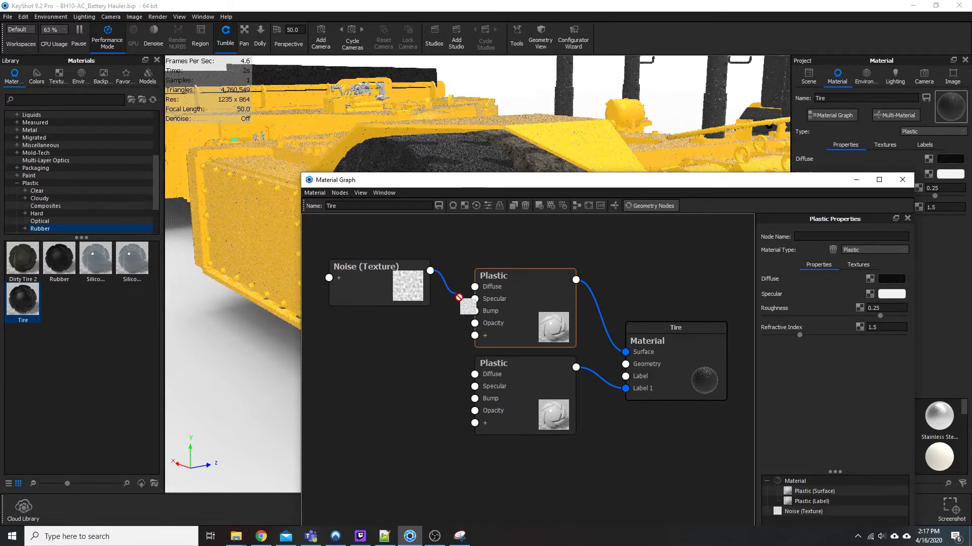
{"action": "left_click_drag", "start_coordinate": [459, 297], "coordinate": [476, 316]}
{"action": "left_click", "coordinate": [382, 286]}
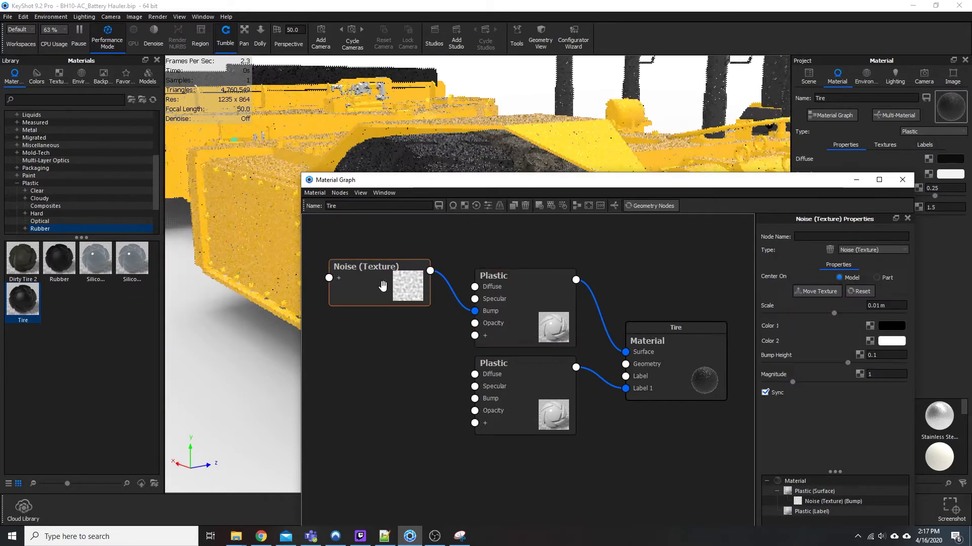
{"action": "left_click_drag", "start_coordinate": [466, 184], "coordinate": [373, 303]}
{"action": "key", "text": "v"}
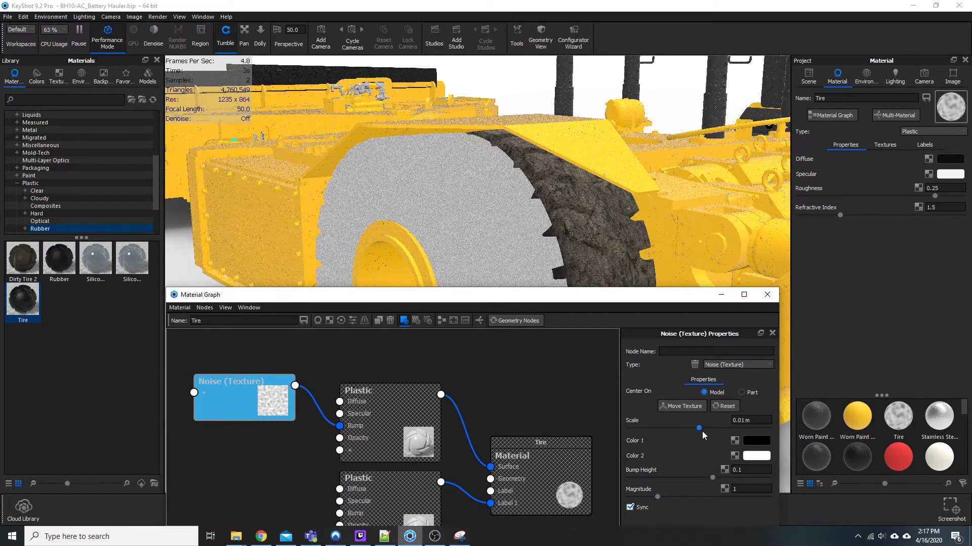
Step: Set noise Scale 1 m, Bump Height 0.5, Magnitude 1.26, then turn off the preview
{"action": "left_click", "coordinate": [749, 420]}
{"action": "type", "text": "1"}
{"action": "key", "text": "Return"}
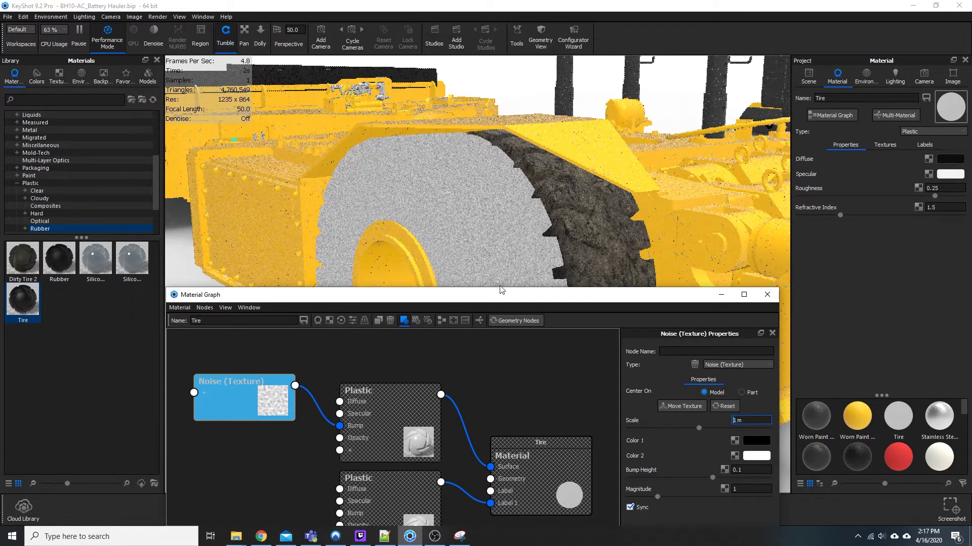
{"action": "scroll", "coordinate": [493, 262], "scroll_direction": "up", "scroll_amount": 5}
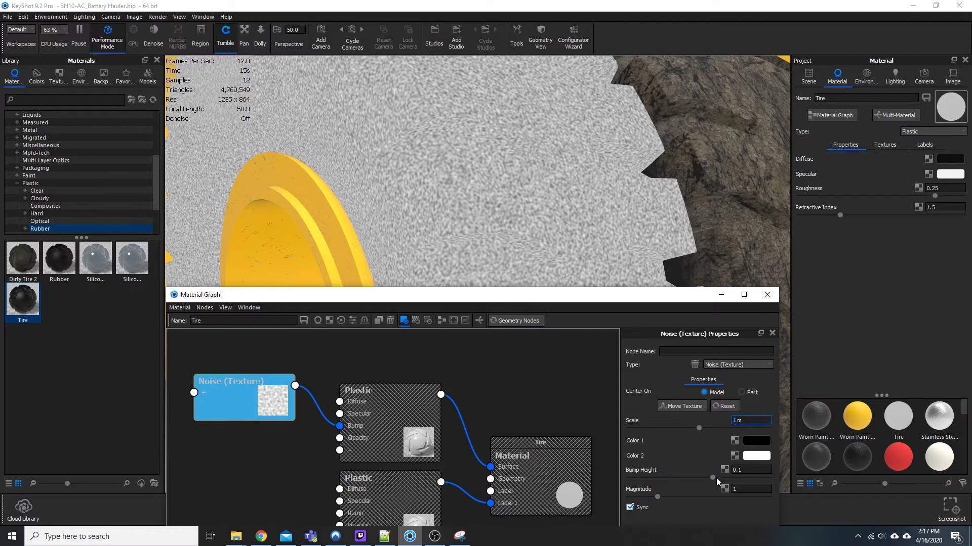
{"action": "left_click", "coordinate": [734, 470]}
{"action": "key", "text": "Delete"}
{"action": "key", "text": "Delete"}
{"action": "key", "text": "Delete"}
{"action": "type", "text": "0.5"}
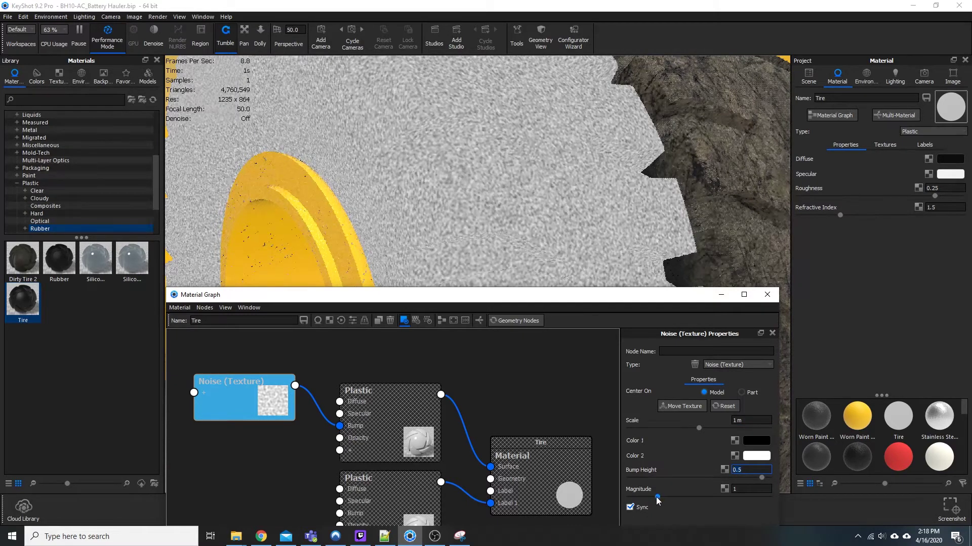
{"action": "left_click_drag", "start_coordinate": [656, 497], "coordinate": [664, 497]}
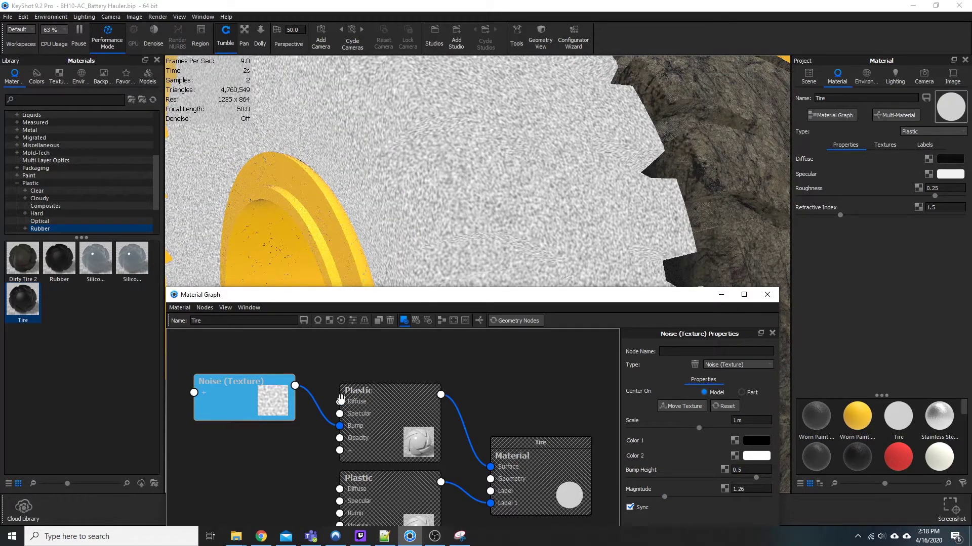
{"action": "left_click_drag", "start_coordinate": [344, 301], "coordinate": [349, 301]}
{"action": "key", "text": "Escape"}
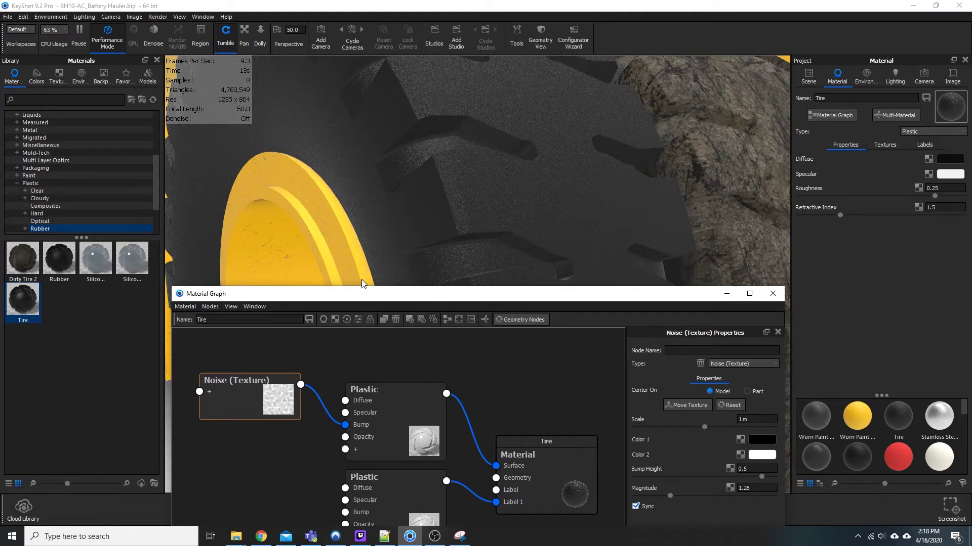
{"action": "left_click_drag", "start_coordinate": [374, 298], "coordinate": [414, 179]}
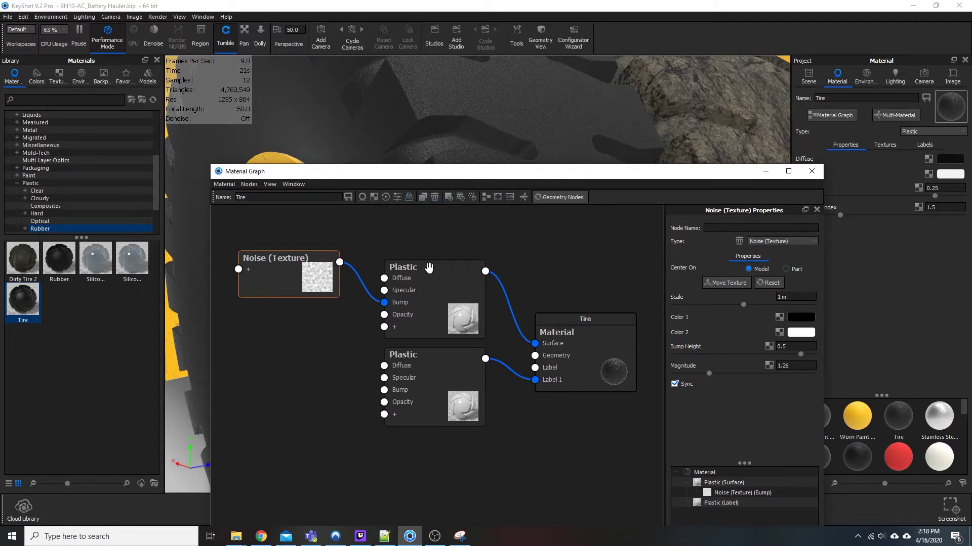
{"action": "left_click_drag", "start_coordinate": [368, 179], "coordinate": [348, 248]}
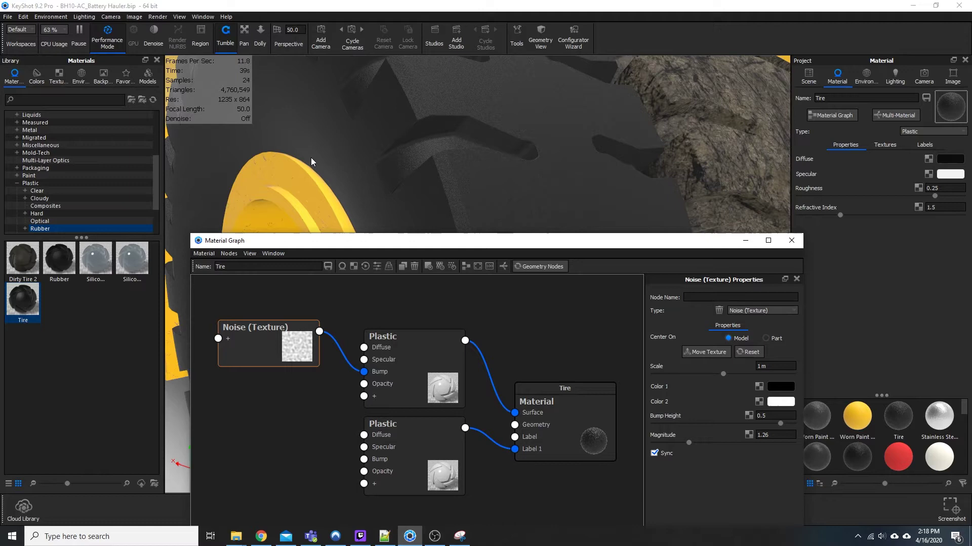
{"action": "left_click_drag", "start_coordinate": [244, 349], "coordinate": [245, 348]}
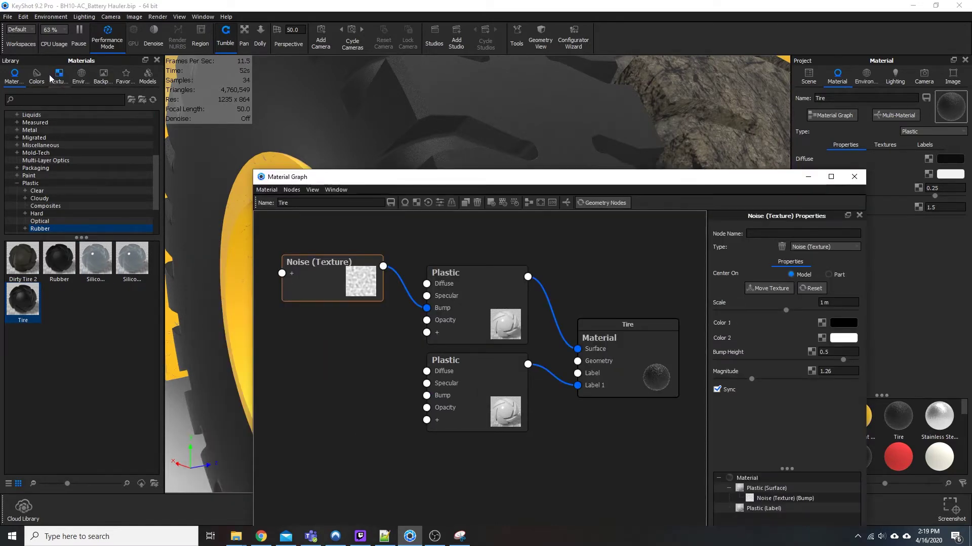
Step: Show the library's Ground texture folder and select a SoilMud texture for the graph
{"action": "left_click", "coordinate": [58, 76]}
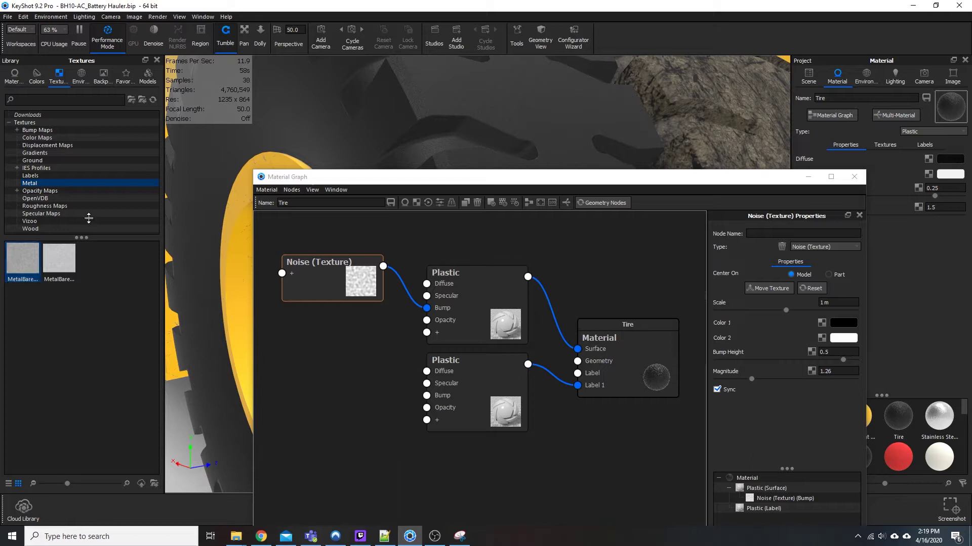
{"action": "left_click", "coordinate": [51, 160]}
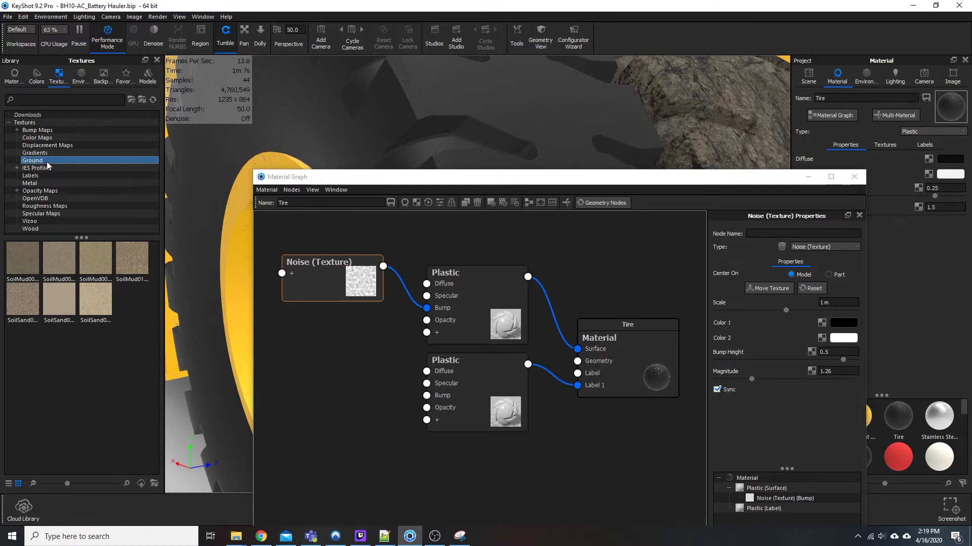
{"action": "left_click", "coordinate": [29, 259]}
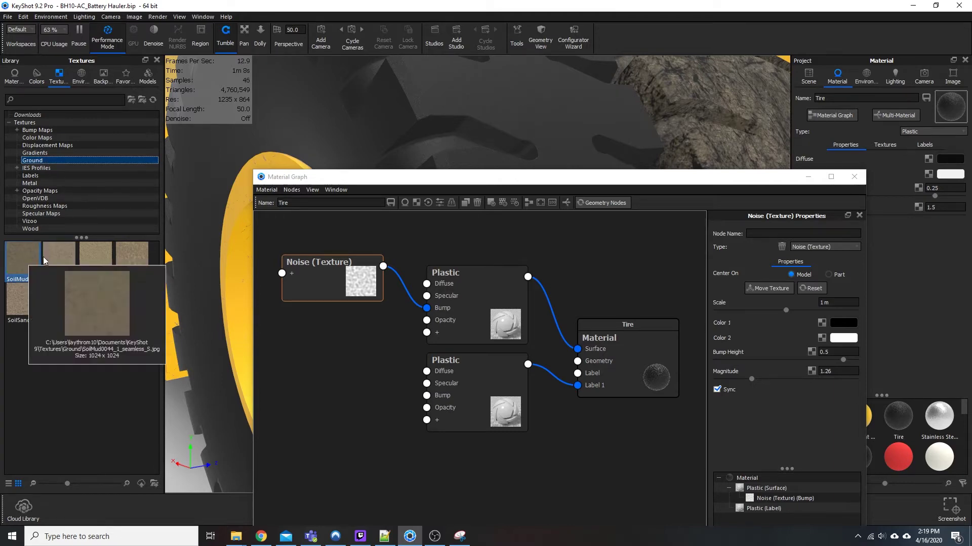
{"action": "mouse_move", "coordinate": [45, 261]}
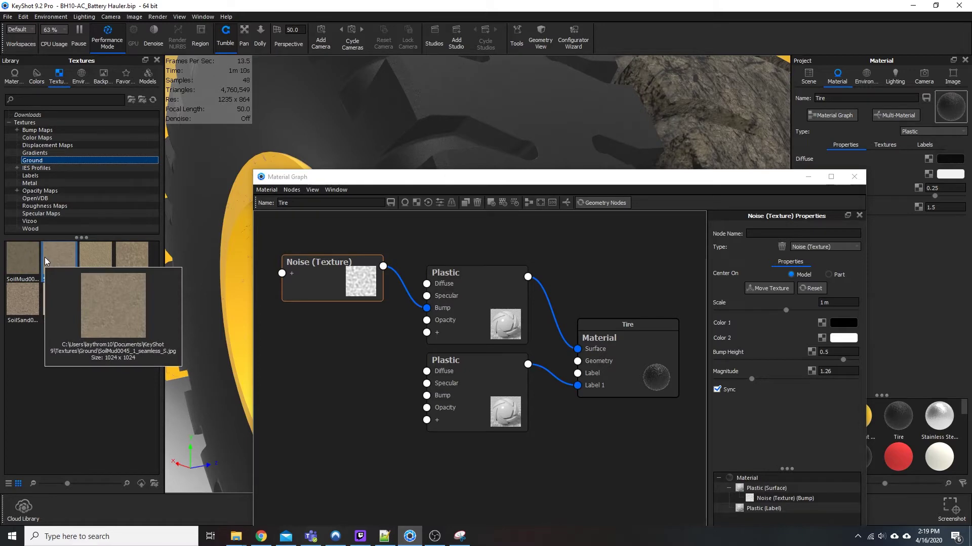
{"action": "left_click_drag", "start_coordinate": [45, 261], "coordinate": [4, 242]}
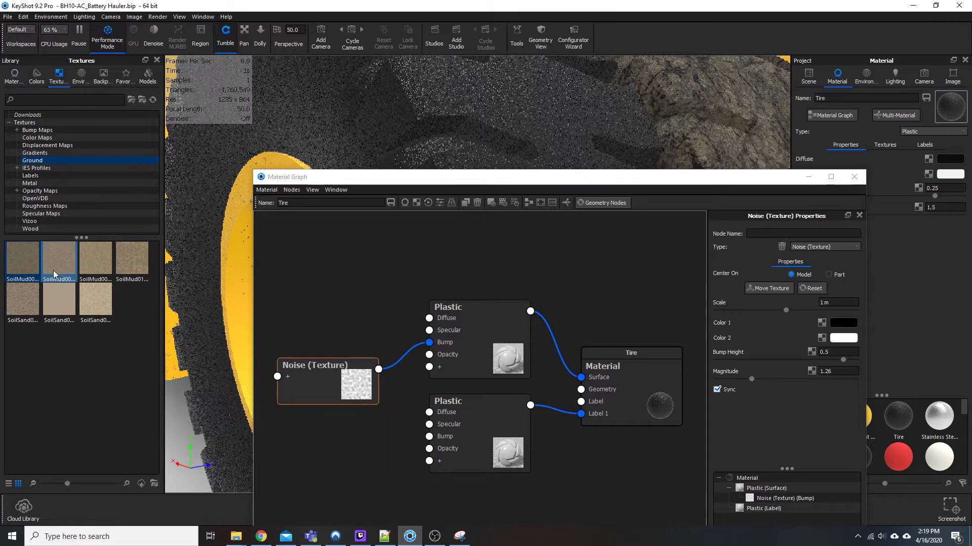
{"action": "left_click_drag", "start_coordinate": [337, 179], "coordinate": [359, 139]}
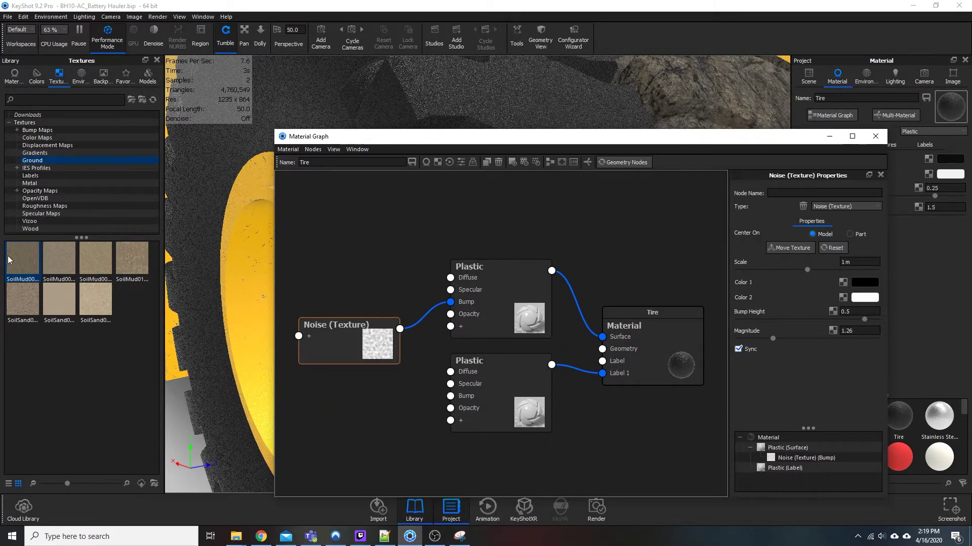
{"action": "left_click", "coordinate": [61, 302]}
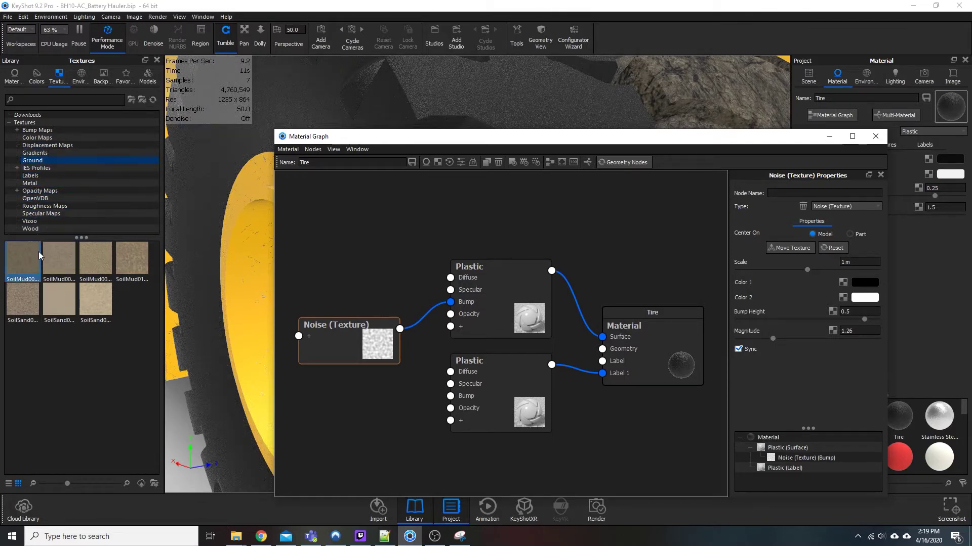
Step: Drop SoilMud0044_1_seamless_S into the graph below Noise and wire it to the label Plastic's Diffuse
{"action": "left_click_drag", "start_coordinate": [95, 261], "coordinate": [311, 387]}
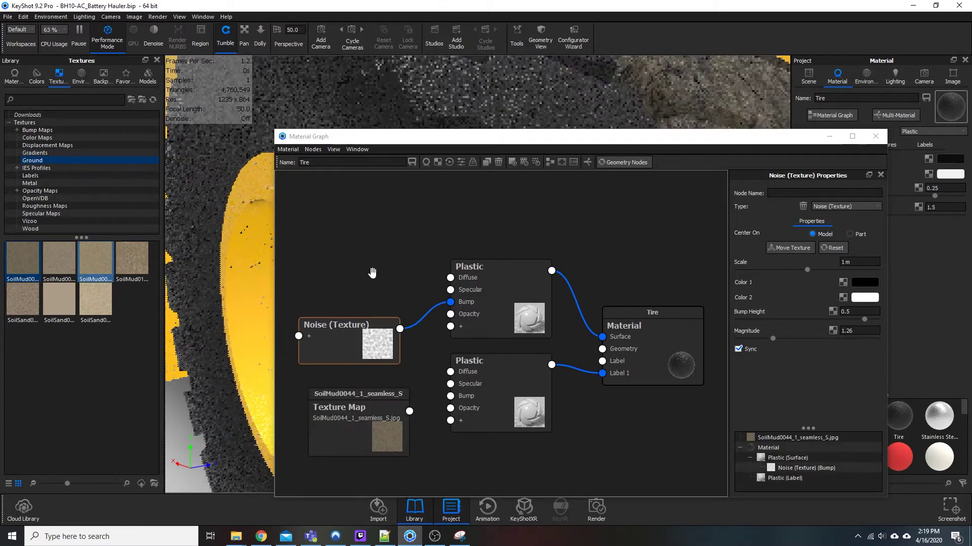
{"action": "left_click_drag", "start_coordinate": [354, 324], "coordinate": [362, 251]}
{"action": "left_click_drag", "start_coordinate": [346, 431], "coordinate": [344, 367]}
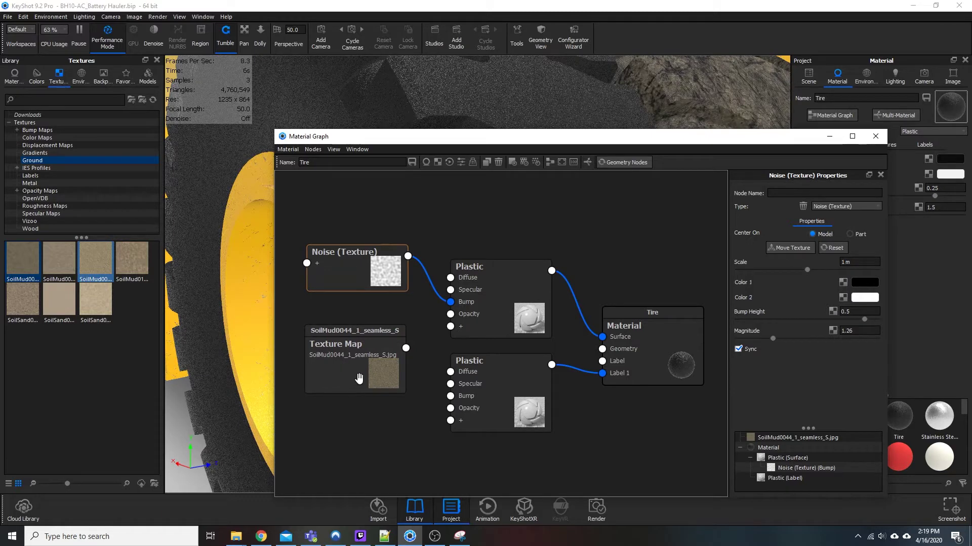
{"action": "left_click_drag", "start_coordinate": [377, 358], "coordinate": [452, 376]}
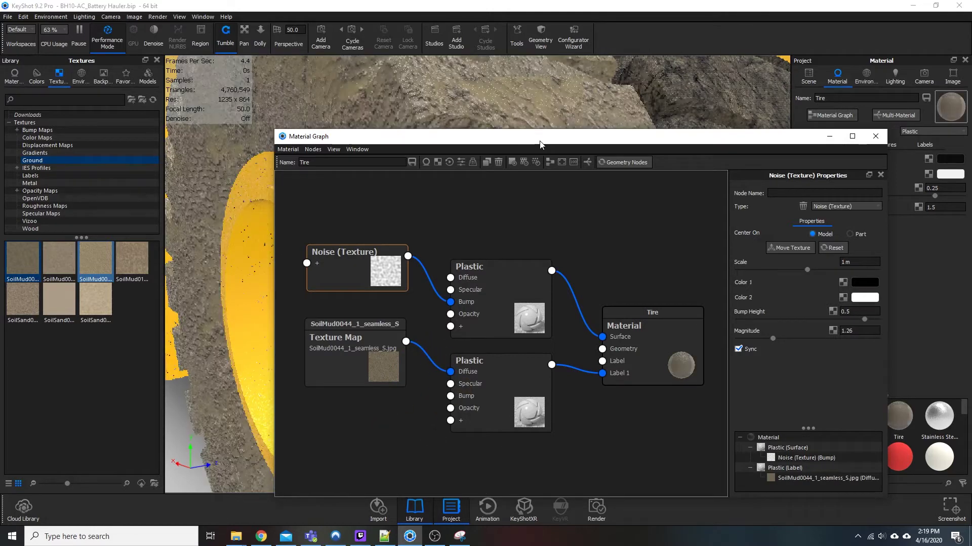
{"action": "left_click_drag", "start_coordinate": [540, 141], "coordinate": [481, 418]}
{"action": "scroll", "coordinate": [472, 192], "scroll_direction": "down", "scroll_amount": 5}
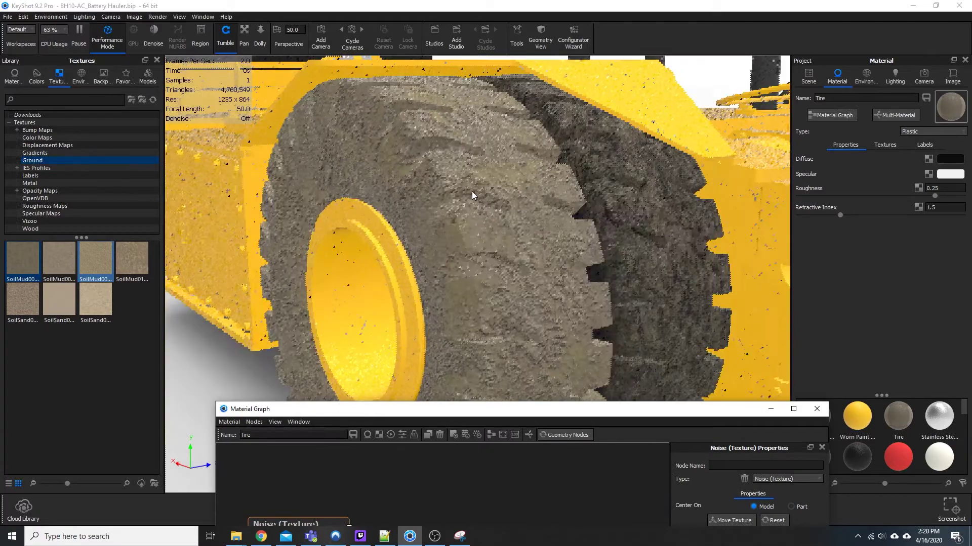
{"action": "scroll", "coordinate": [477, 271], "scroll_direction": "up", "scroll_amount": 4}
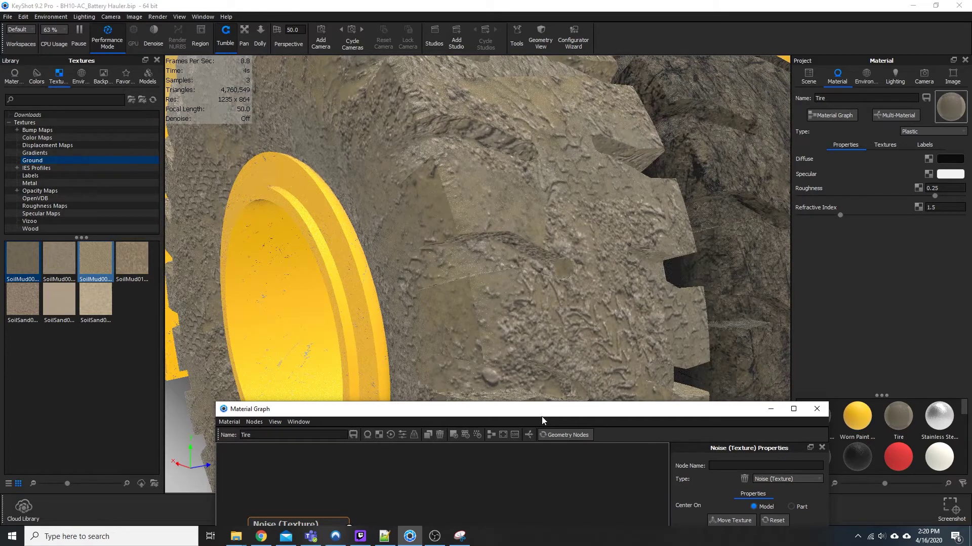
Step: Duplicate the mud Texture Map for the label Plastic's bump and turn off its Sync option
{"action": "left_click_drag", "start_coordinate": [539, 411], "coordinate": [617, 134]}
{"action": "left_click_drag", "start_coordinate": [405, 357], "coordinate": [405, 339]}
{"action": "right_click", "coordinate": [382, 336]}
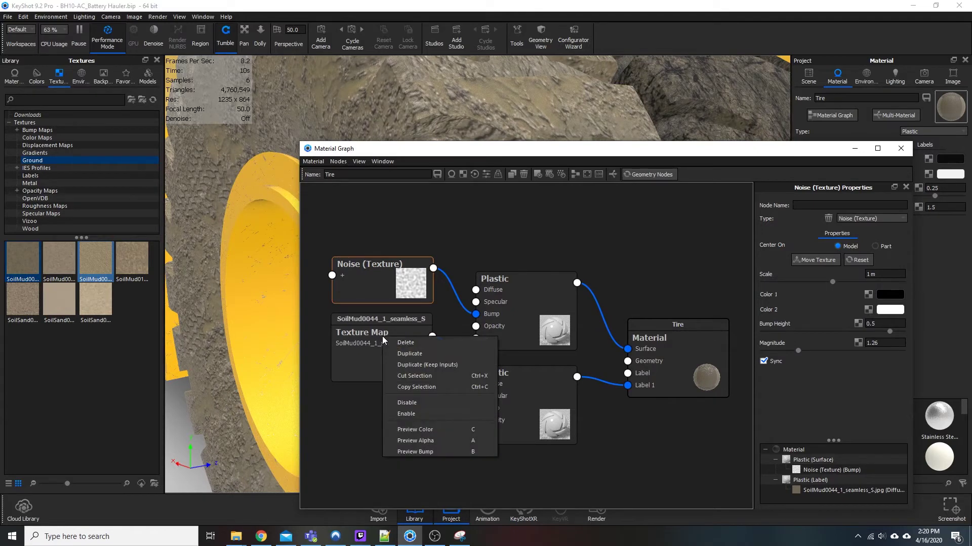
{"action": "left_click", "coordinate": [421, 354]}
{"action": "left_click_drag", "start_coordinate": [384, 354], "coordinate": [476, 408]}
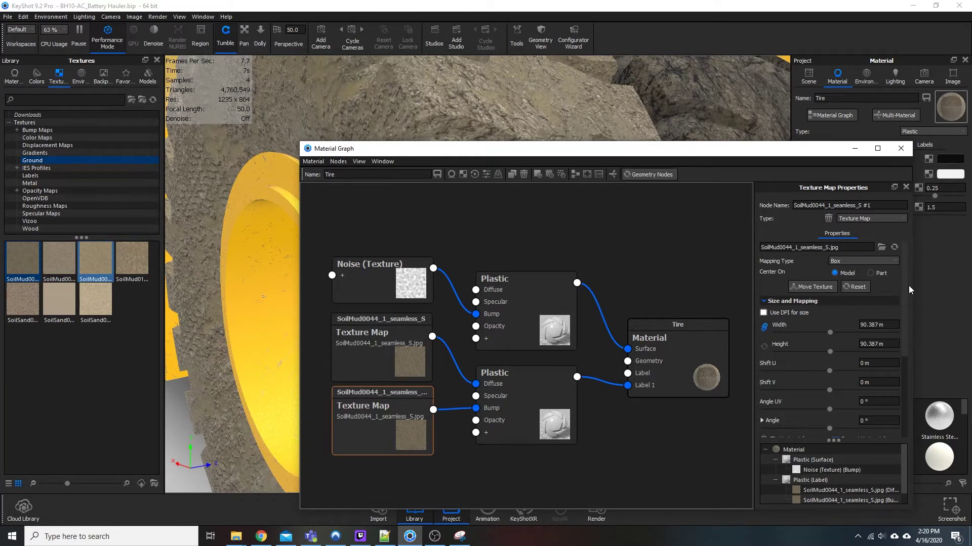
{"action": "scroll", "coordinate": [908, 286], "scroll_direction": "down", "scroll_amount": 3}
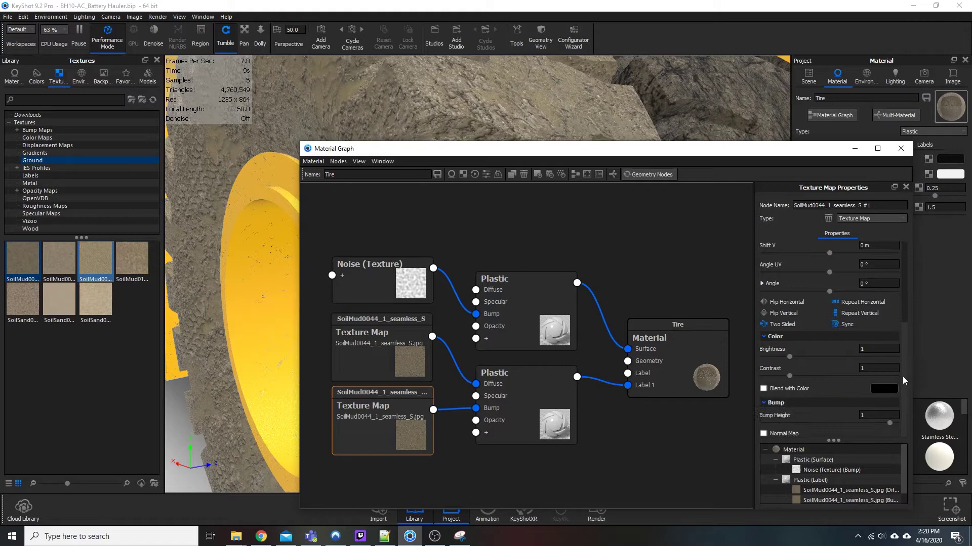
{"action": "left_click", "coordinate": [834, 324]}
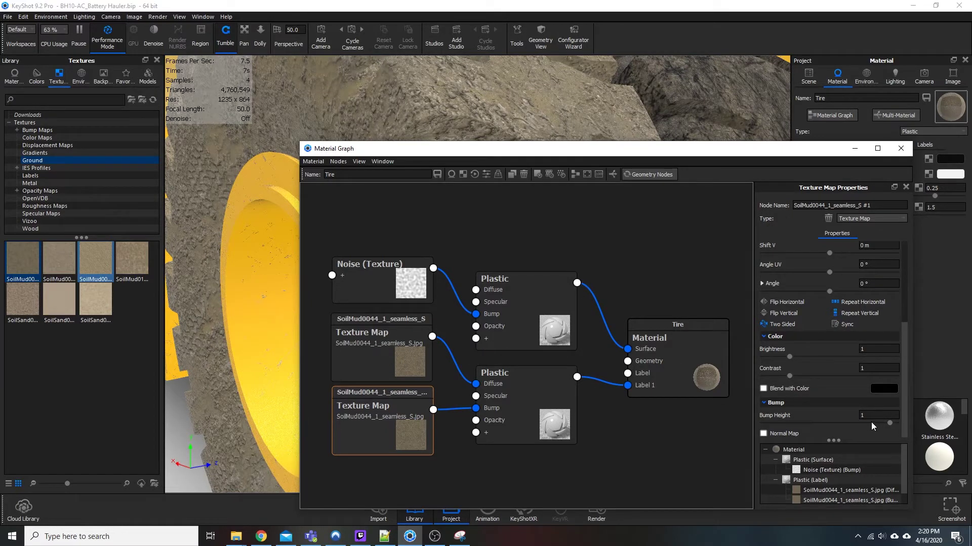
Step: Move the Material Graph window out of the way to view the muddy tire render
{"action": "left_click_drag", "start_coordinate": [550, 152], "coordinate": [571, 97]}
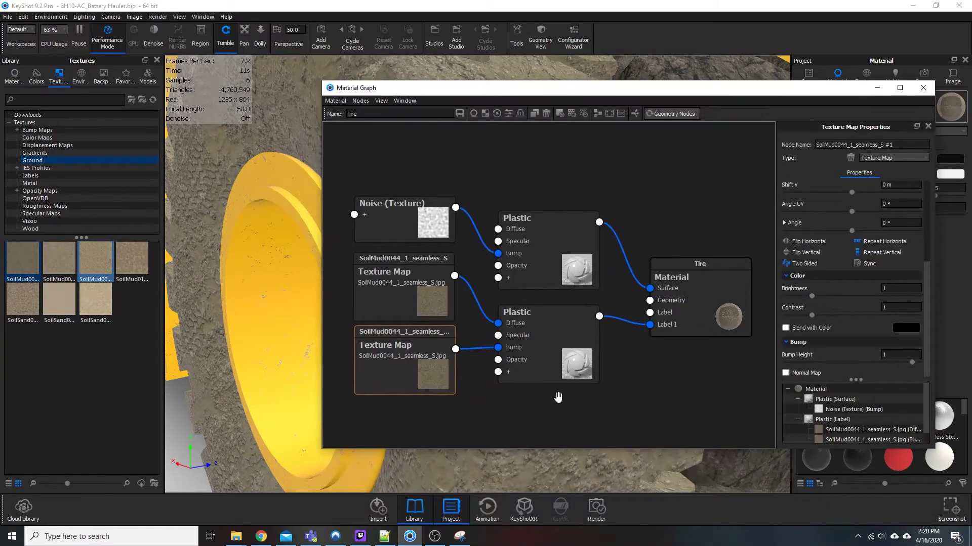
{"action": "scroll", "coordinate": [580, 402], "scroll_direction": "down", "scroll_amount": 1}
{"action": "scroll", "coordinate": [531, 401], "scroll_direction": "down", "scroll_amount": 1}
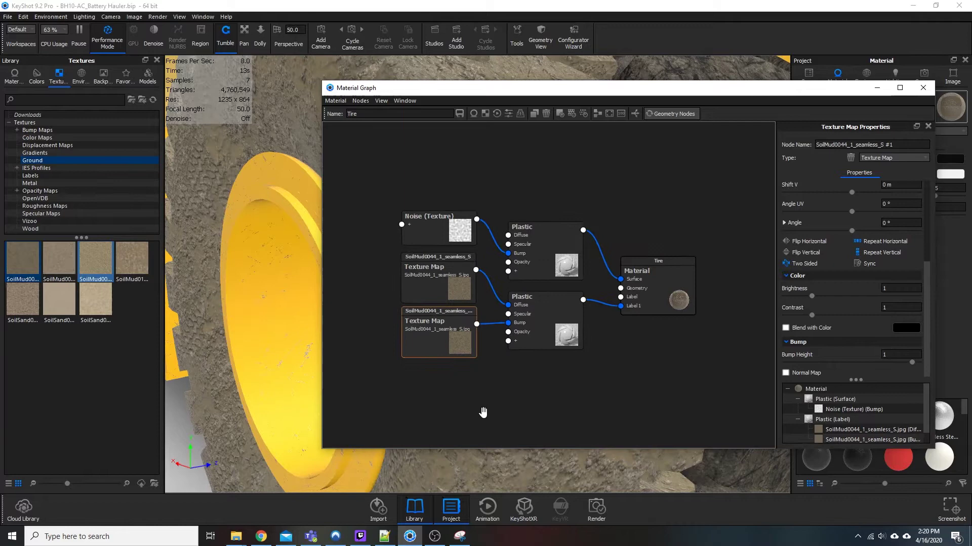
{"action": "scroll", "coordinate": [483, 413], "scroll_direction": "down", "scroll_amount": 1}
{"action": "scroll", "coordinate": [496, 410], "scroll_direction": "down", "scroll_amount": 1}
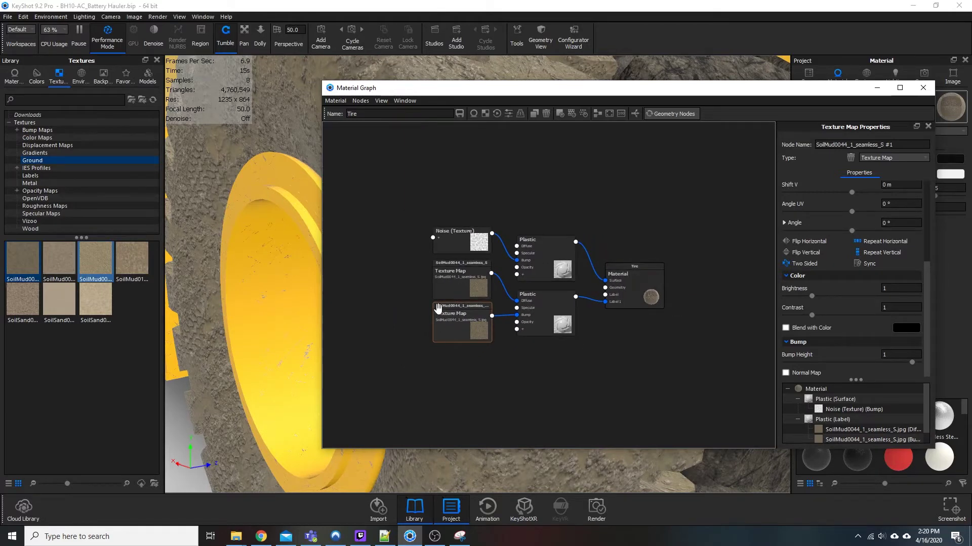
{"action": "left_click_drag", "start_coordinate": [454, 92], "coordinate": [936, 103]}
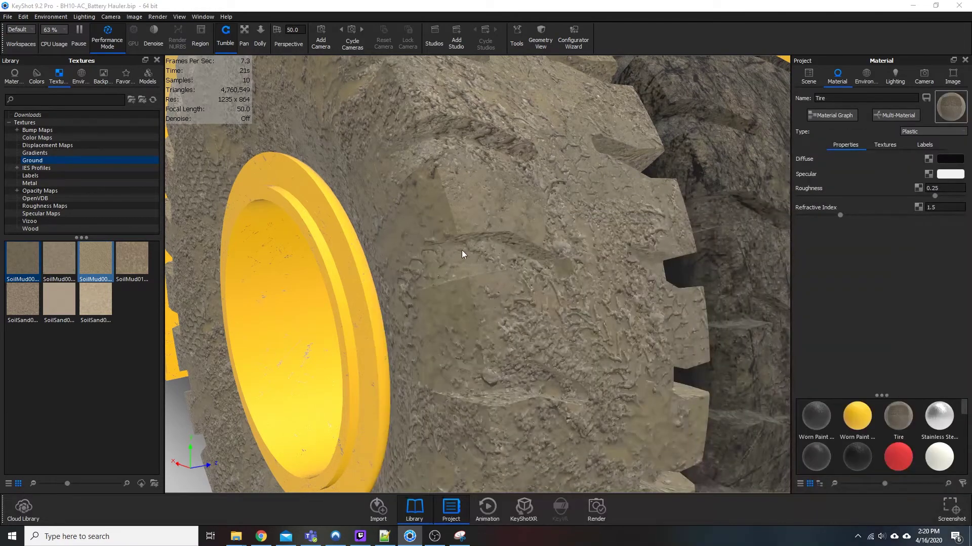
{"action": "scroll", "coordinate": [462, 250], "scroll_direction": "down", "scroll_amount": 5}
{"action": "left_click_drag", "start_coordinate": [468, 251], "coordinate": [456, 304]}
{"action": "scroll", "coordinate": [366, 323], "scroll_direction": "up", "scroll_amount": 5}
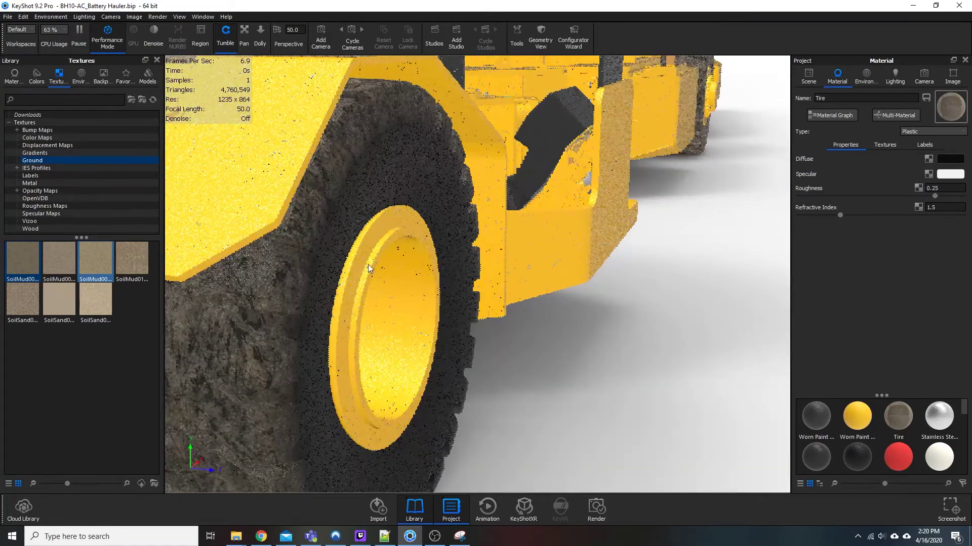
{"action": "left_click_drag", "start_coordinate": [335, 212], "coordinate": [346, 217]}
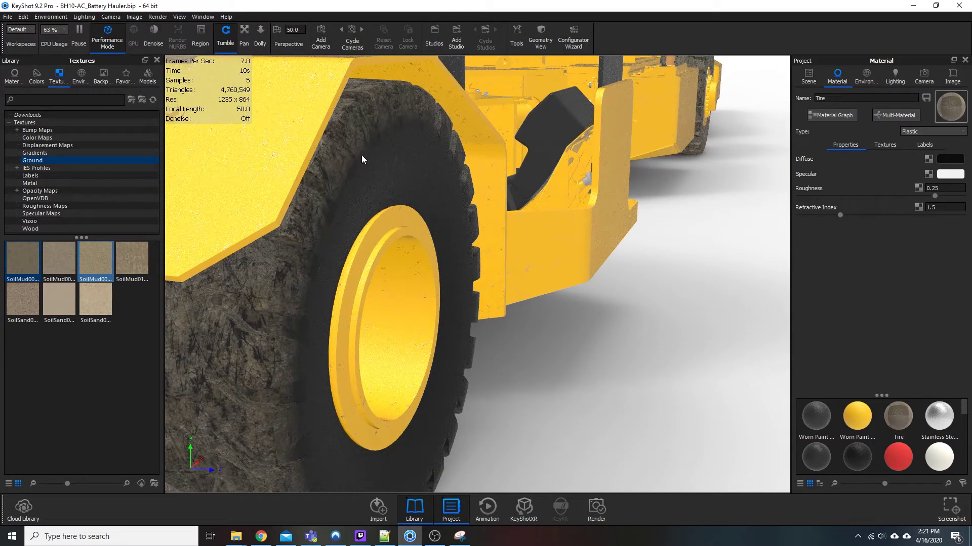
{"action": "left_click_drag", "start_coordinate": [357, 262], "coordinate": [426, 350]}
Step: Reopen the Tire material graph and add a Color Gradient texture node
{"action": "double_click", "coordinate": [426, 349]}
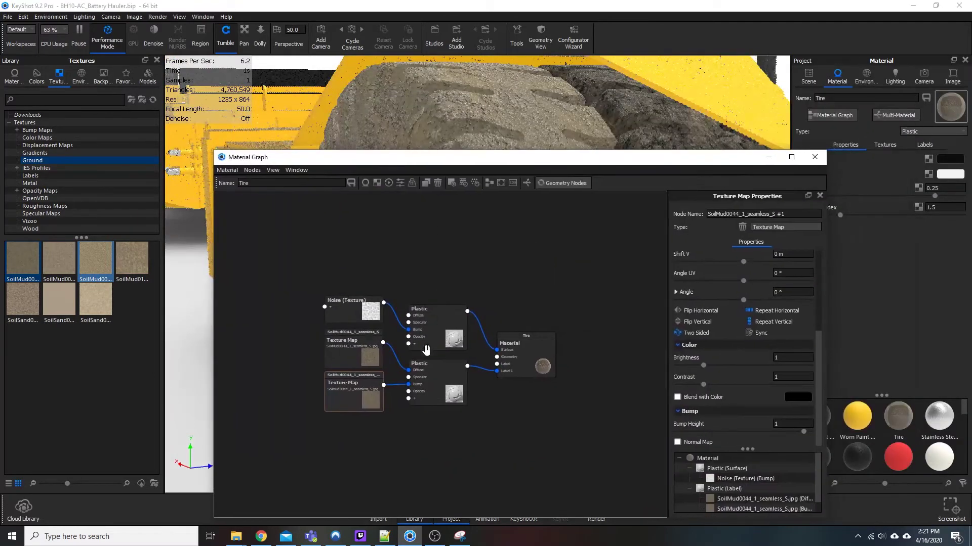
{"action": "right_click", "coordinate": [381, 443]}
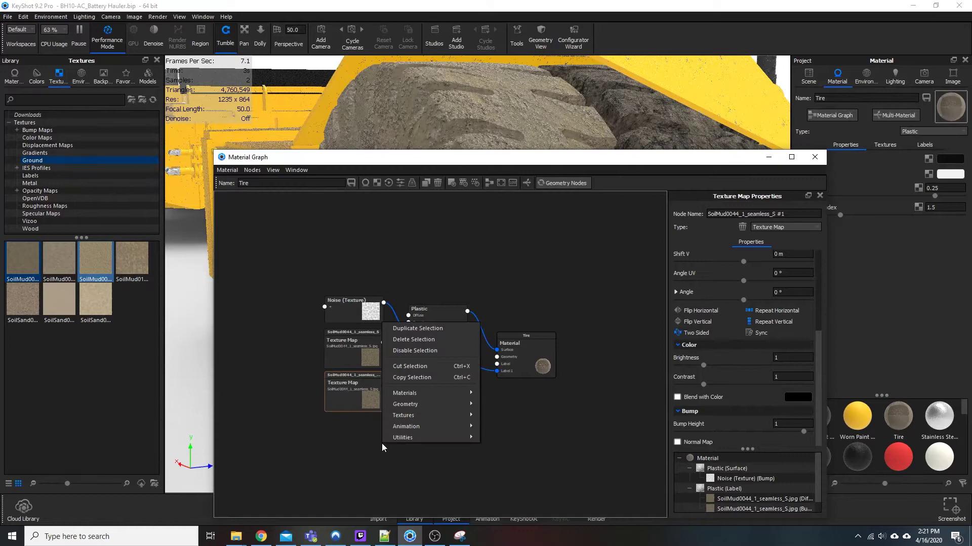
{"action": "mouse_move", "coordinate": [421, 417]}
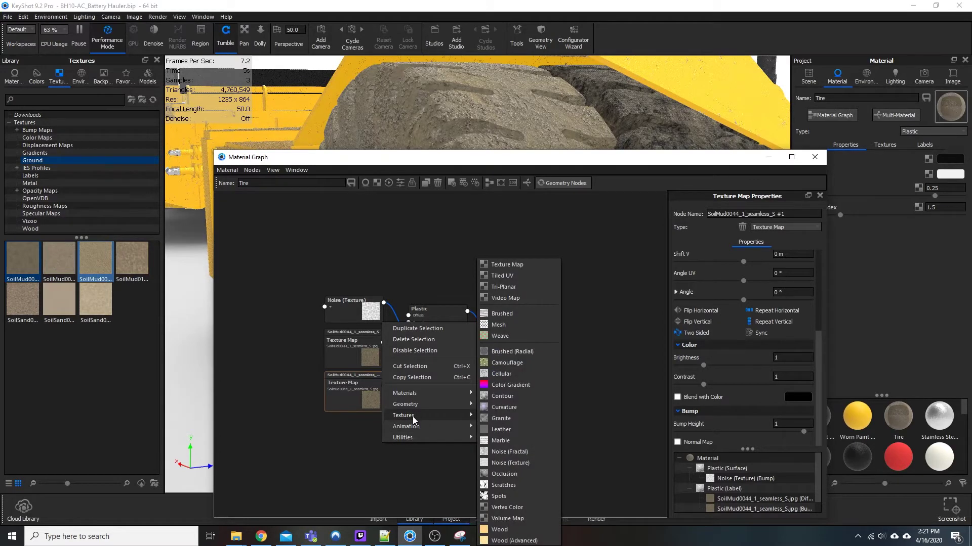
{"action": "left_click", "coordinate": [520, 385]}
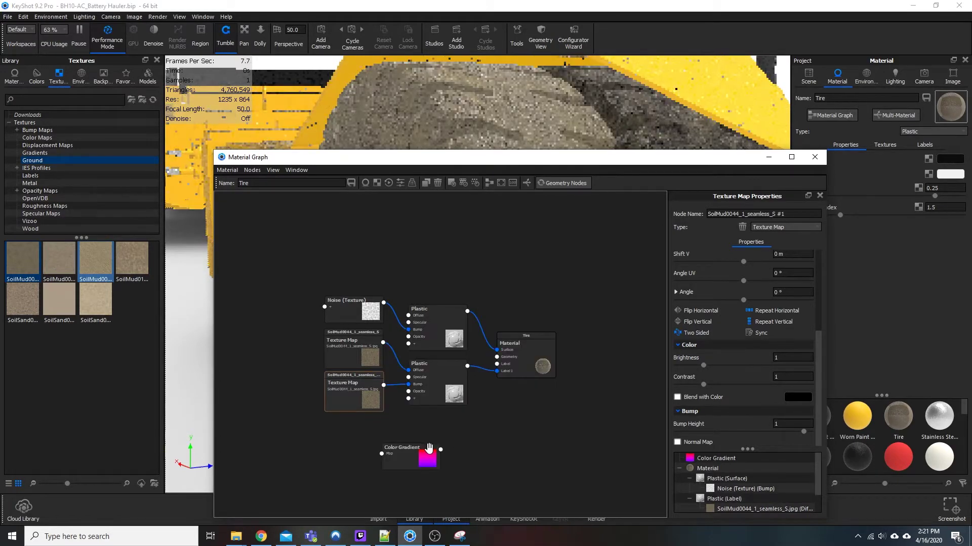
Step: Line up the gradient under the Texture Maps and wire it to the label Plastic's Opacity
{"action": "left_click_drag", "start_coordinate": [429, 448], "coordinate": [365, 425]}
{"action": "left_click_drag", "start_coordinate": [351, 392], "coordinate": [311, 392]}
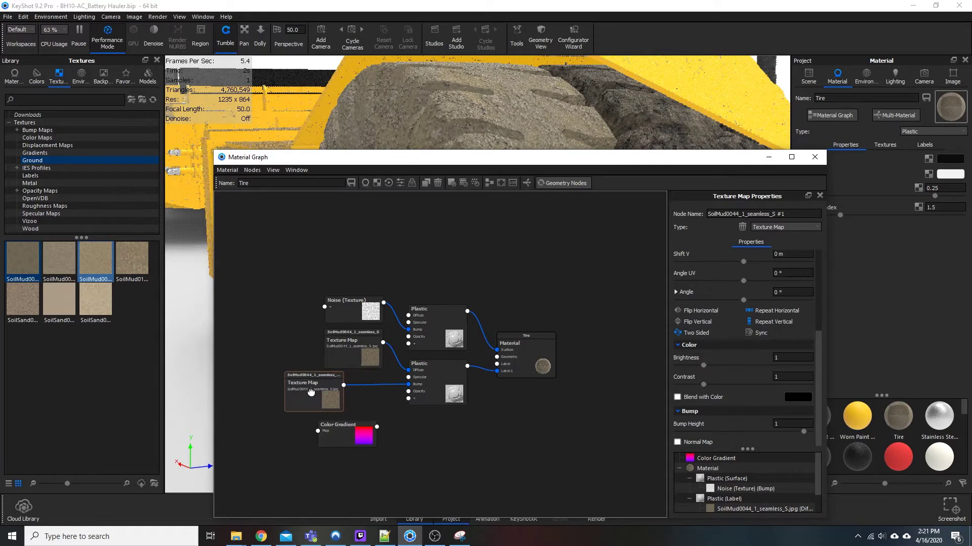
{"action": "left_click_drag", "start_coordinate": [345, 356], "coordinate": [309, 355]}
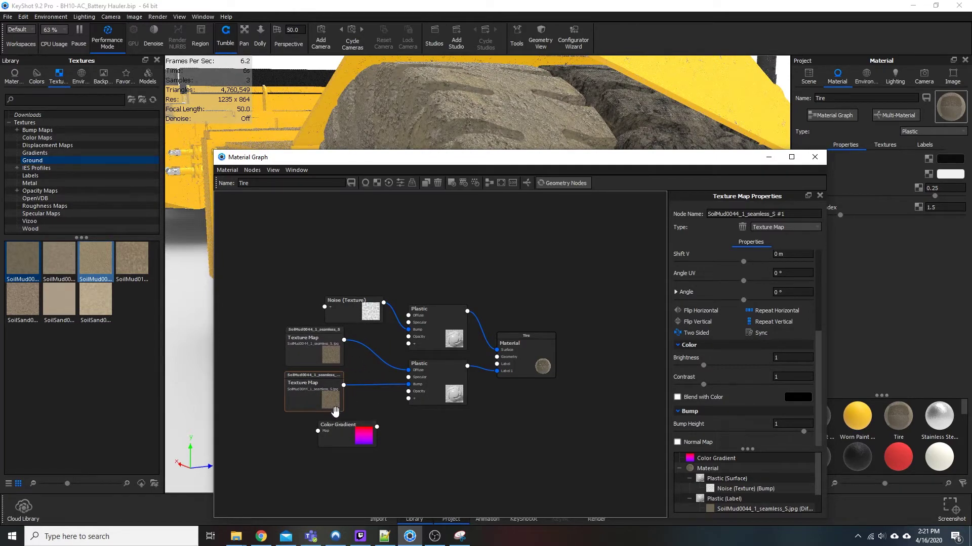
{"action": "left_click_drag", "start_coordinate": [349, 437], "coordinate": [317, 435]}
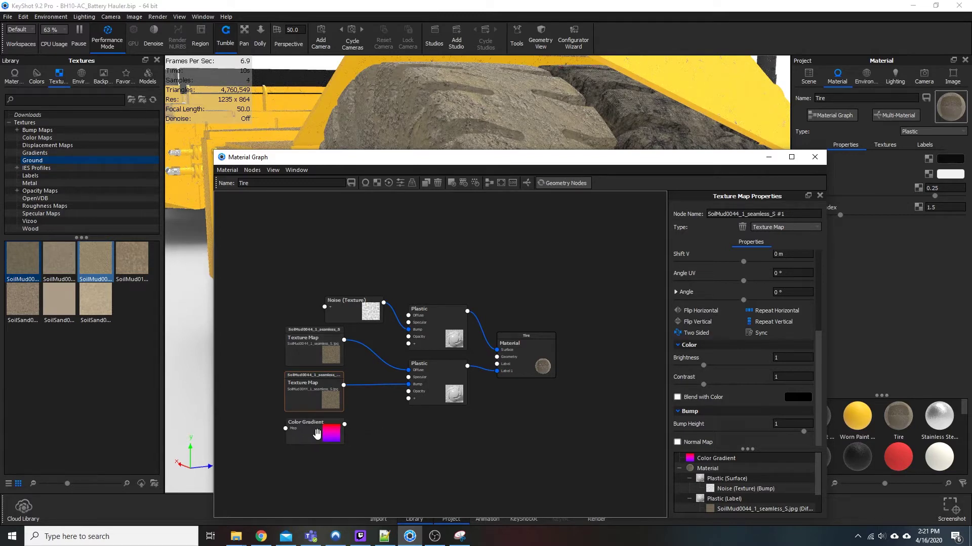
{"action": "left_click_drag", "start_coordinate": [322, 433], "coordinate": [409, 392]}
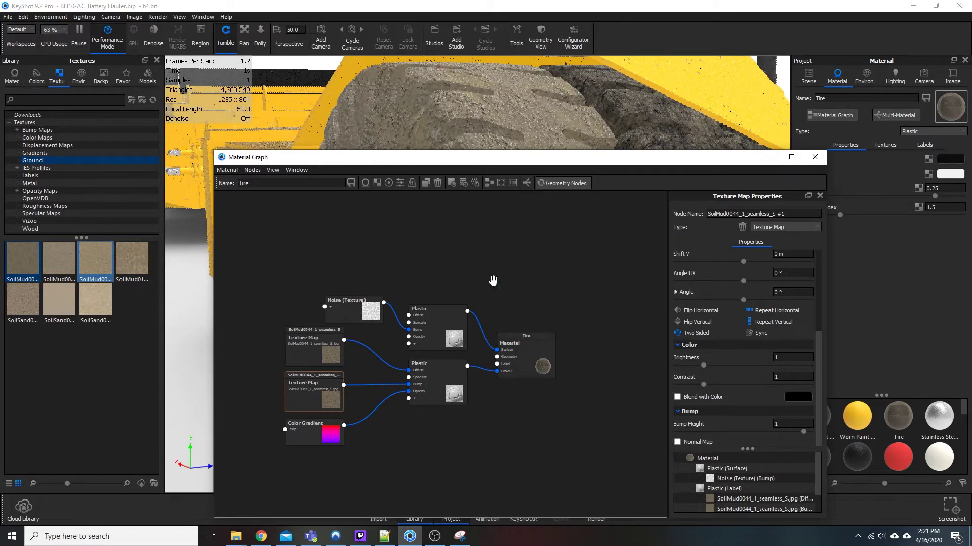
{"action": "left_click_drag", "start_coordinate": [525, 166], "coordinate": [573, 191]}
Step: Arrange the Color Gradient stops into a sharp black-to-white edge near location 0.352
{"action": "left_click", "coordinate": [350, 464]}
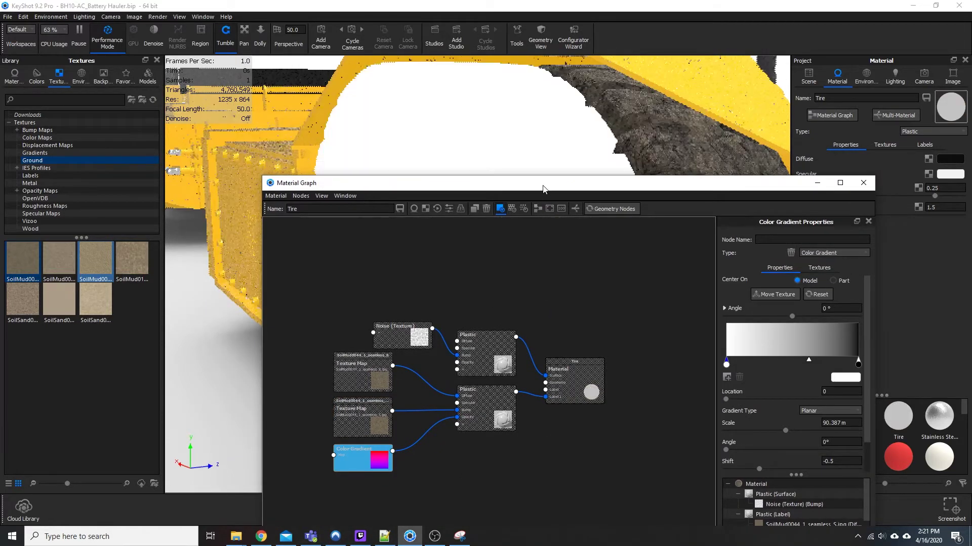
{"action": "left_click_drag", "start_coordinate": [542, 189], "coordinate": [434, 286]}
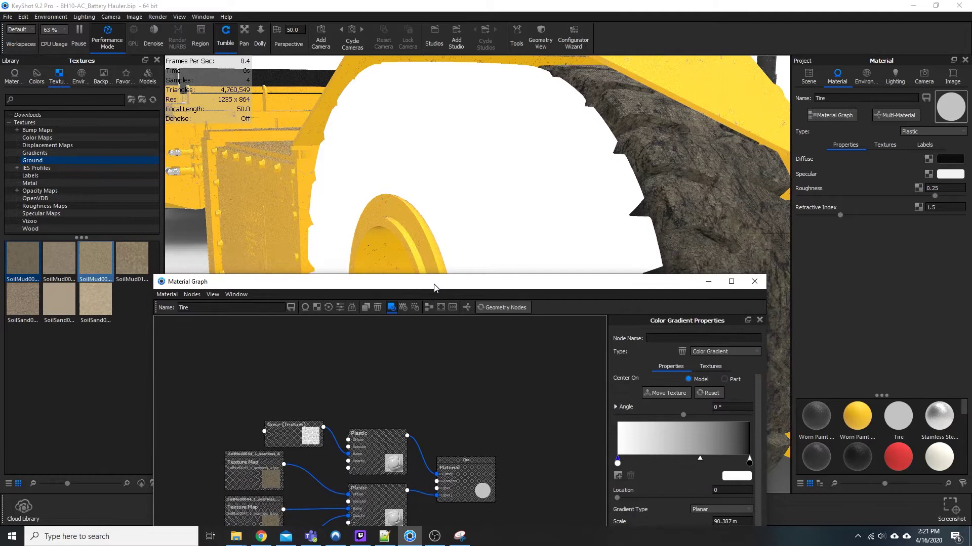
{"action": "left_click_drag", "start_coordinate": [750, 461], "coordinate": [678, 462]}
{"action": "left_click", "coordinate": [617, 462]}
{"action": "left_click_drag", "start_coordinate": [617, 463], "coordinate": [677, 463]}
{"action": "left_click", "coordinate": [689, 461]}
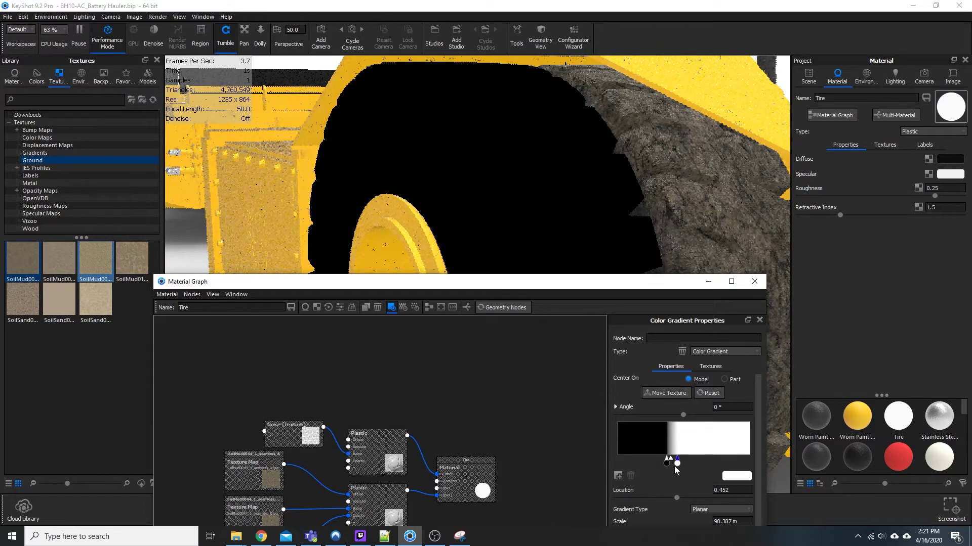
{"action": "mouse_move", "coordinate": [666, 462]}
{"action": "left_mouse_down"}
{"action": "mouse_move", "coordinate": [653, 462]}
{"action": "mouse_move", "coordinate": [673, 463]}
{"action": "mouse_move", "coordinate": [665, 465]}
{"action": "left_mouse_up"}
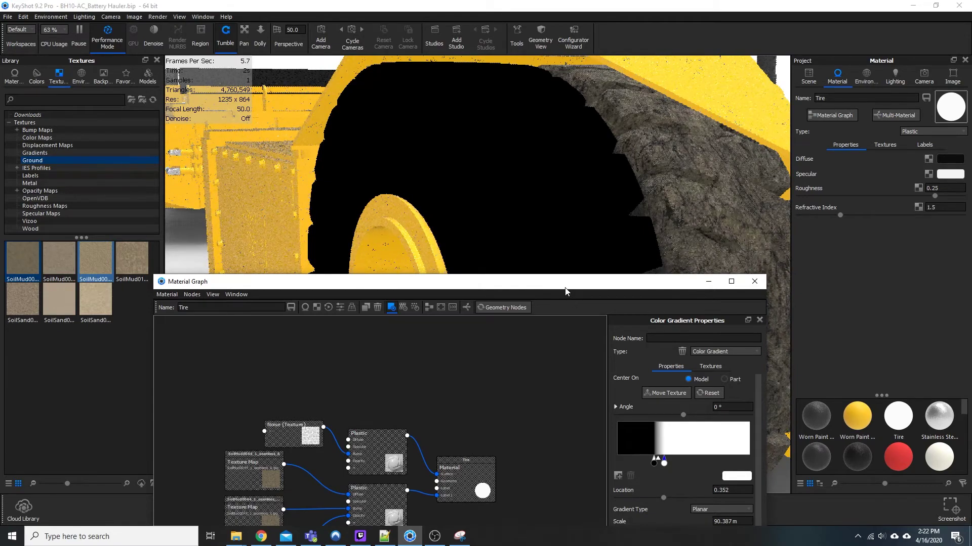
Step: Switch the Color Gradient's type to Cylindrical
{"action": "left_click_drag", "start_coordinate": [566, 292], "coordinate": [55, 122]}
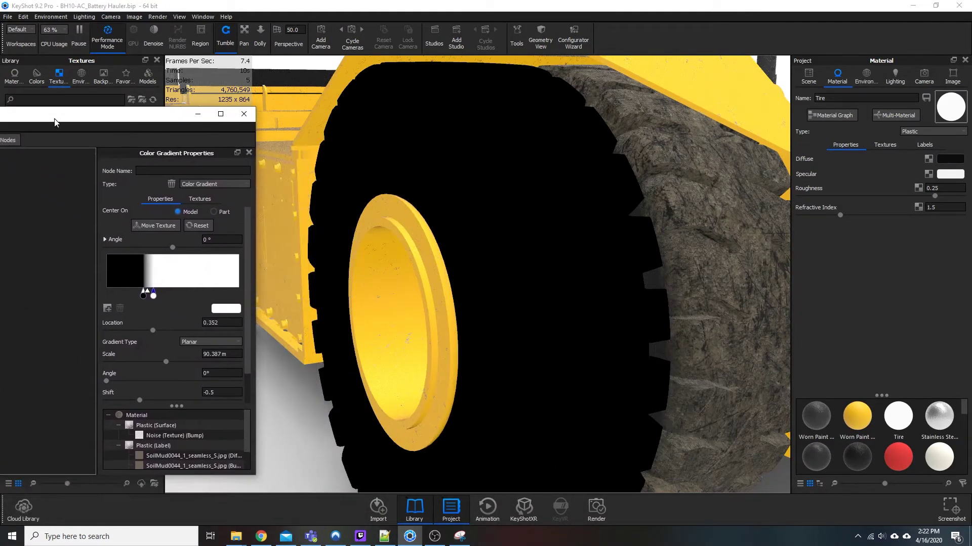
{"action": "left_click", "coordinate": [201, 342]}
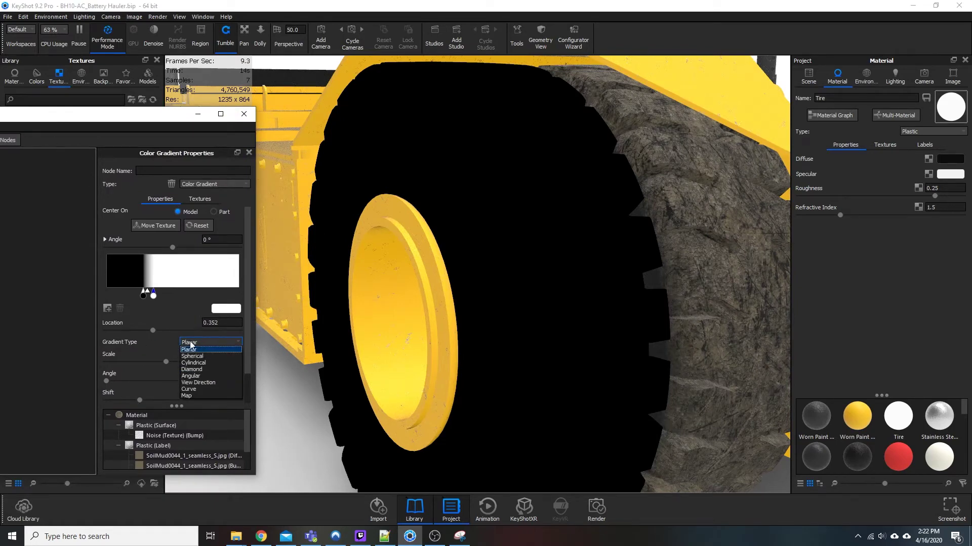
{"action": "left_click", "coordinate": [211, 363]}
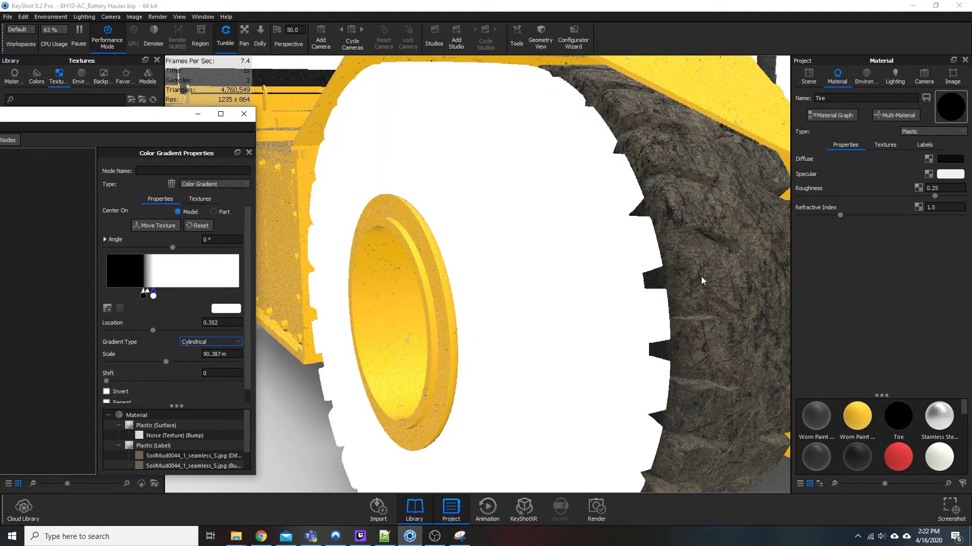
{"action": "scroll", "coordinate": [700, 278], "scroll_direction": "down", "scroll_amount": 5}
{"action": "scroll", "coordinate": [626, 360], "scroll_direction": "up", "scroll_amount": 2}
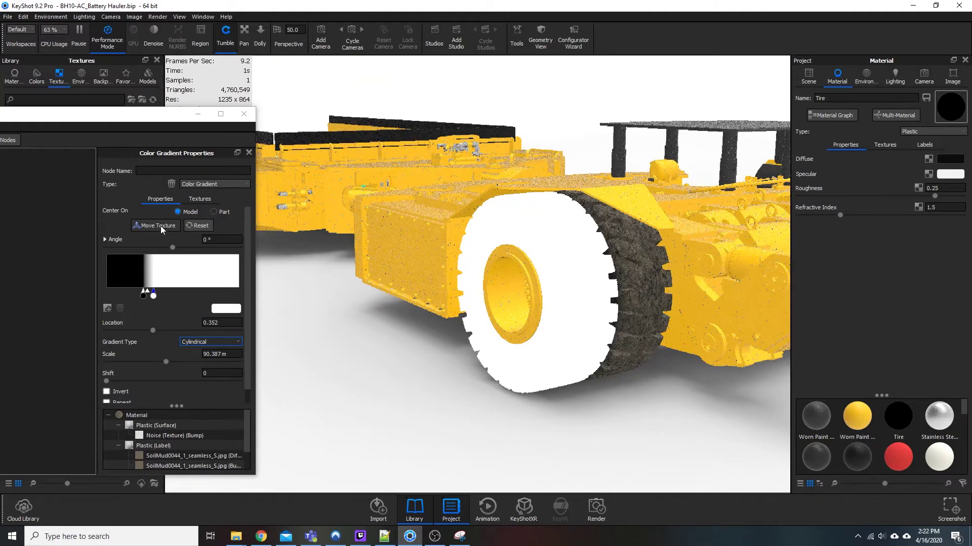
Step: With Move Texture, drag the cylindrical gradient onto the wheel hub
{"action": "left_click", "coordinate": [144, 225]}
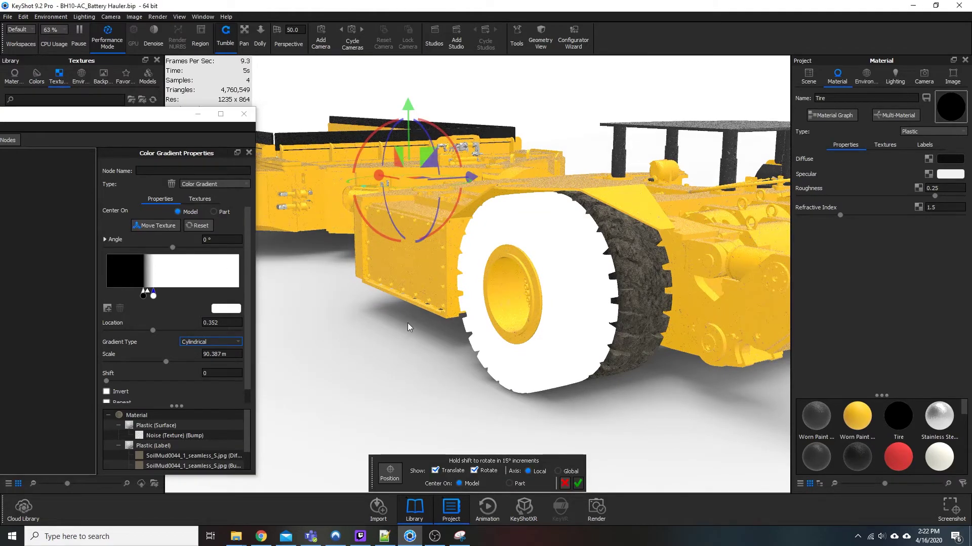
{"action": "left_click_drag", "start_coordinate": [407, 323], "coordinate": [444, 326]}
{"action": "left_click_drag", "start_coordinate": [359, 180], "coordinate": [756, 296]}
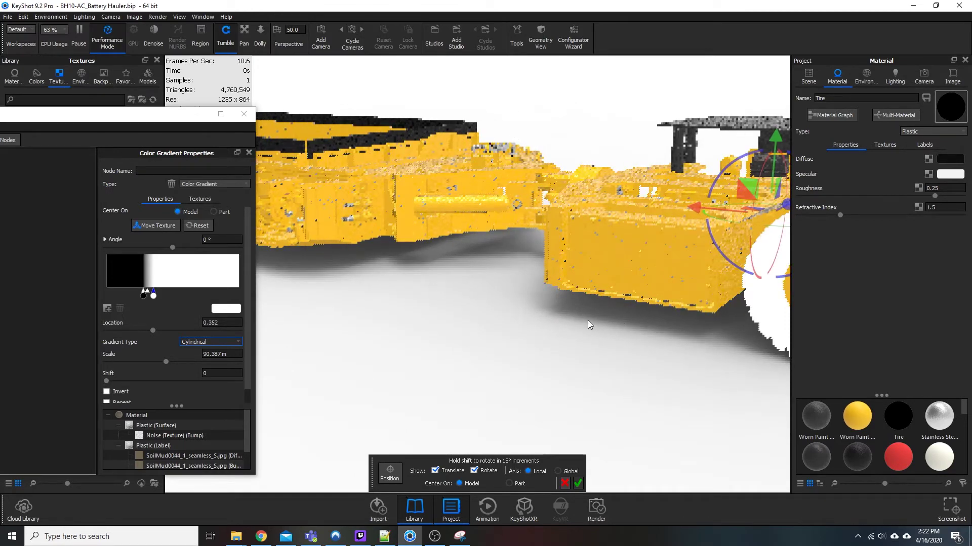
{"action": "left_click_drag", "start_coordinate": [588, 321], "coordinate": [464, 340]}
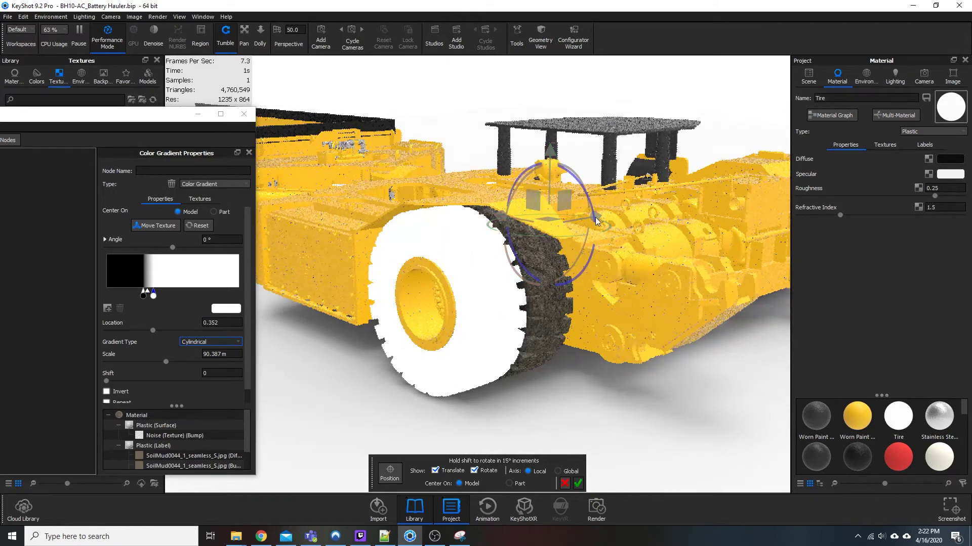
{"action": "left_click_drag", "start_coordinate": [596, 221], "coordinate": [445, 238]}
{"action": "left_click_drag", "start_coordinate": [352, 241], "coordinate": [395, 267]}
{"action": "left_click_drag", "start_coordinate": [559, 444], "coordinate": [669, 348]}
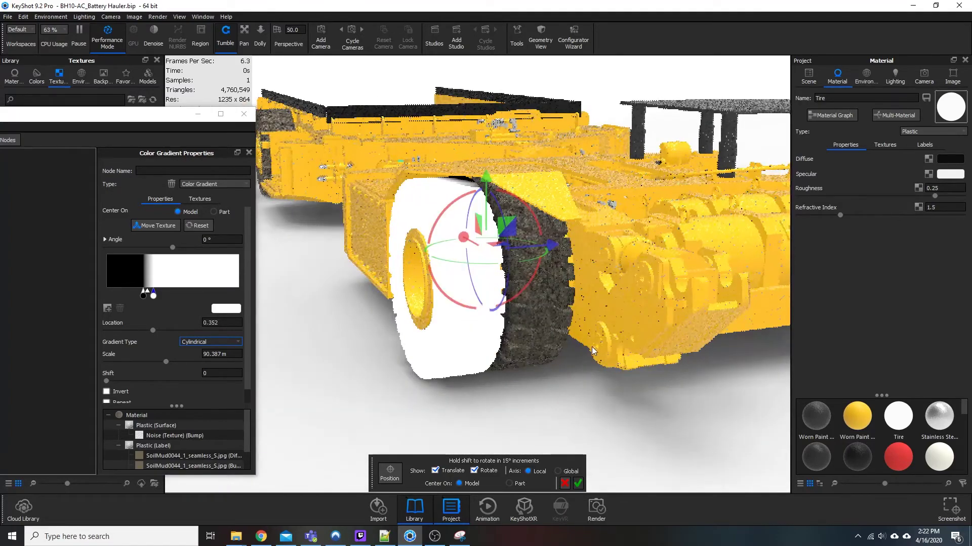
{"action": "left_click_drag", "start_coordinate": [591, 347], "coordinate": [429, 255]}
{"action": "left_click_drag", "start_coordinate": [432, 288], "coordinate": [304, 324]}
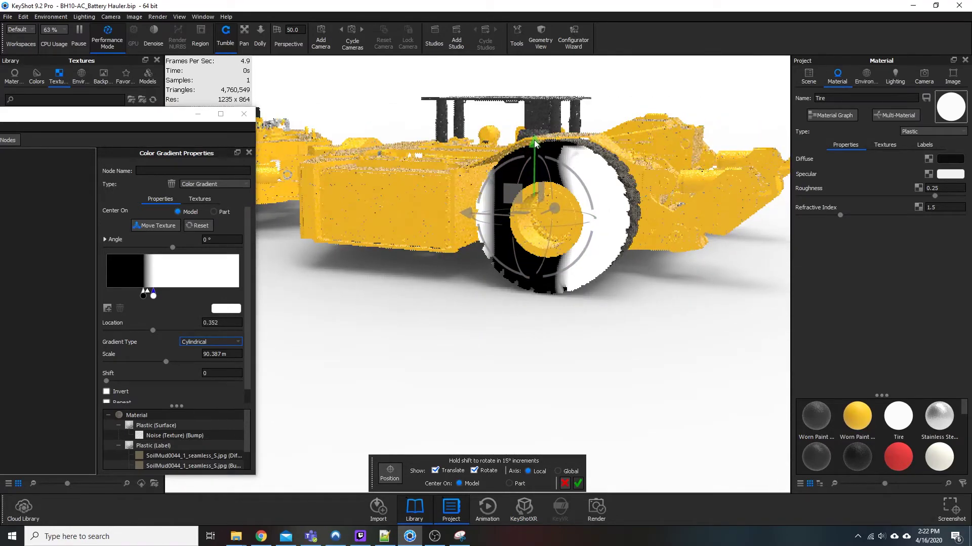
Step: Fine-tune the gradient along the tire's axis so the black band rings the hub
{"action": "left_click_drag", "start_coordinate": [534, 140], "coordinate": [533, 146]}
{"action": "left_click_drag", "start_coordinate": [469, 215], "coordinate": [459, 325]}
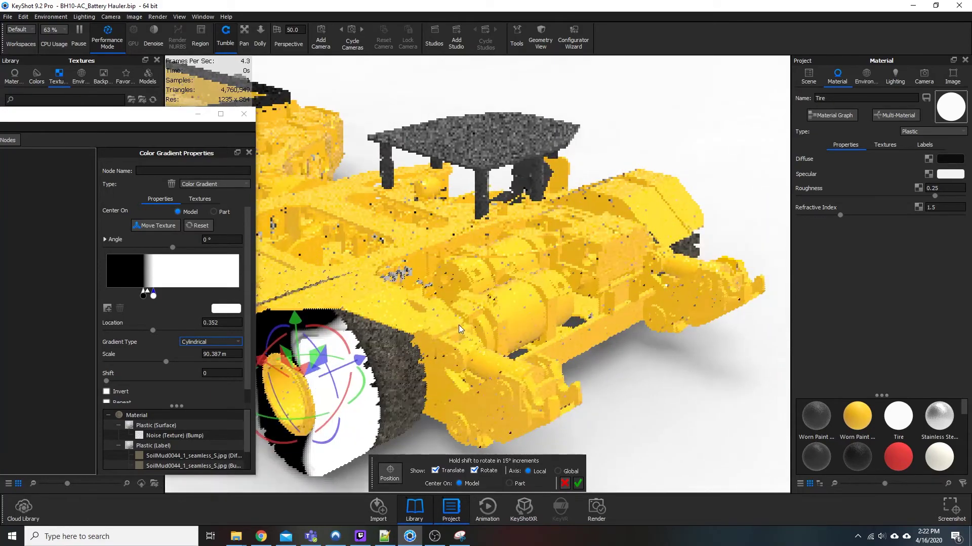
{"action": "left_click_drag", "start_coordinate": [658, 227], "coordinate": [638, 263]}
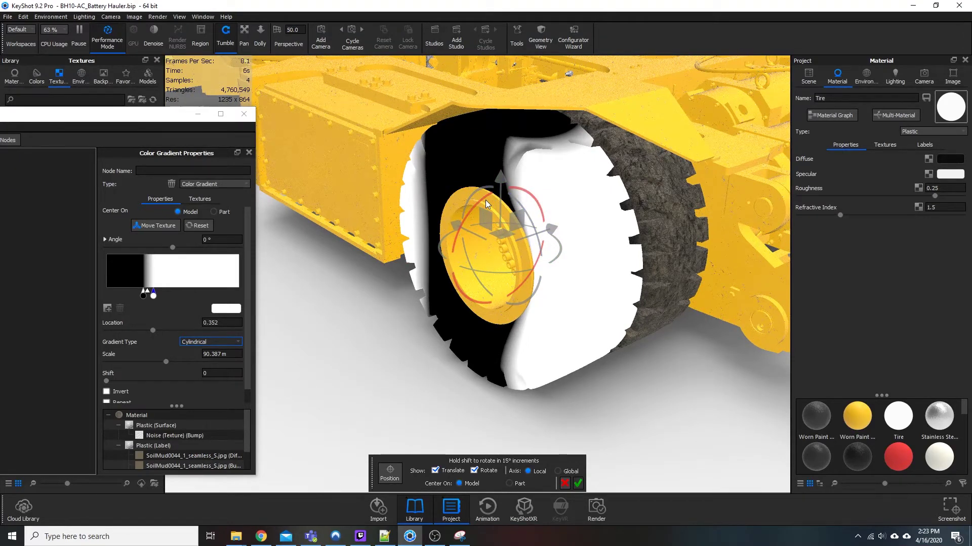
{"action": "left_click_drag", "start_coordinate": [484, 200], "coordinate": [450, 263]}
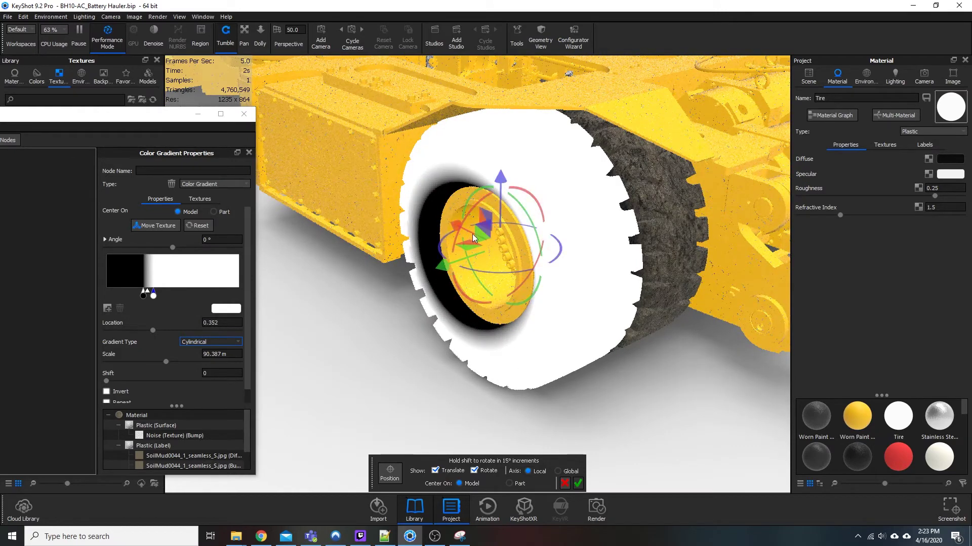
{"action": "left_click_drag", "start_coordinate": [485, 215], "coordinate": [523, 209]}
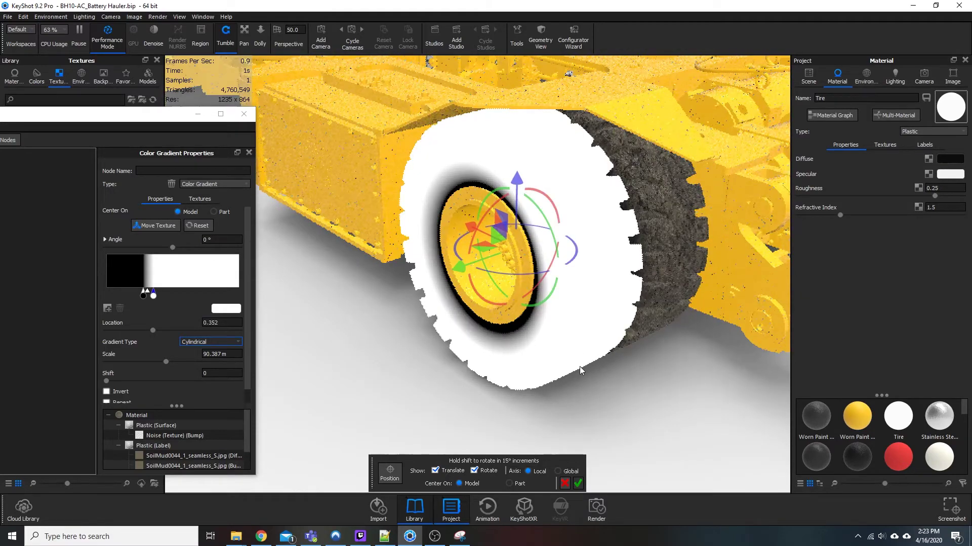
{"action": "scroll", "coordinate": [653, 360], "scroll_direction": "up", "scroll_amount": 5}
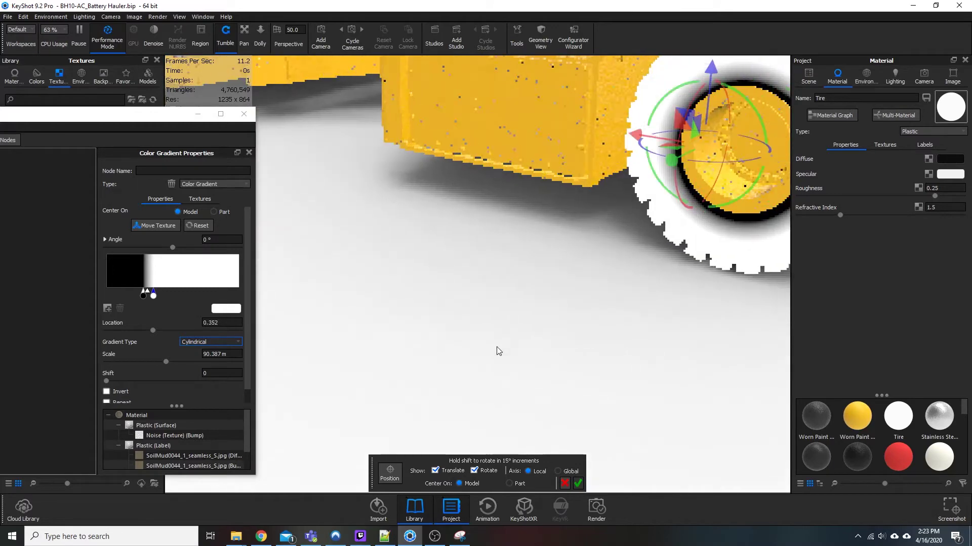
{"action": "left_click_drag", "start_coordinate": [499, 351], "coordinate": [523, 362]}
{"action": "scroll", "coordinate": [611, 120], "scroll_direction": "up", "scroll_amount": 2}
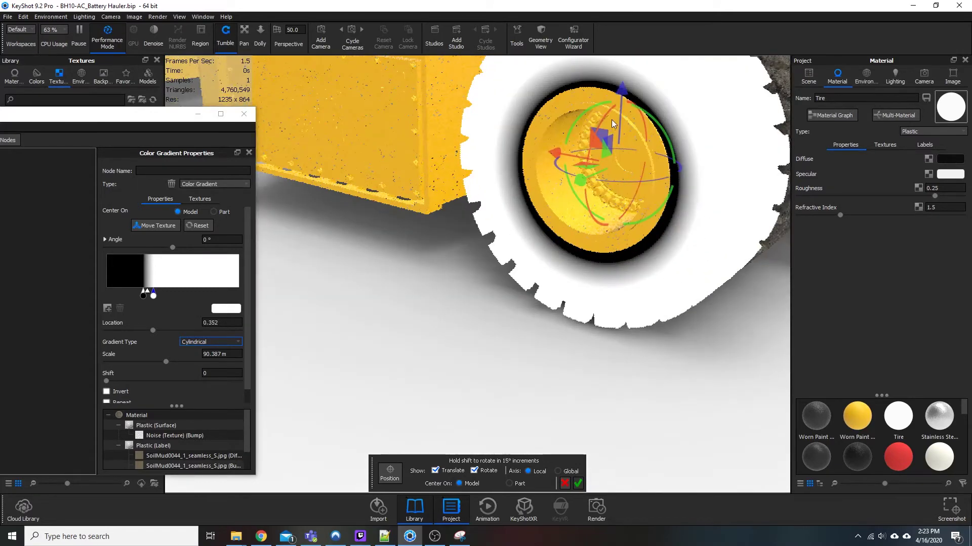
{"action": "left_click_drag", "start_coordinate": [623, 92], "coordinate": [630, 88]}
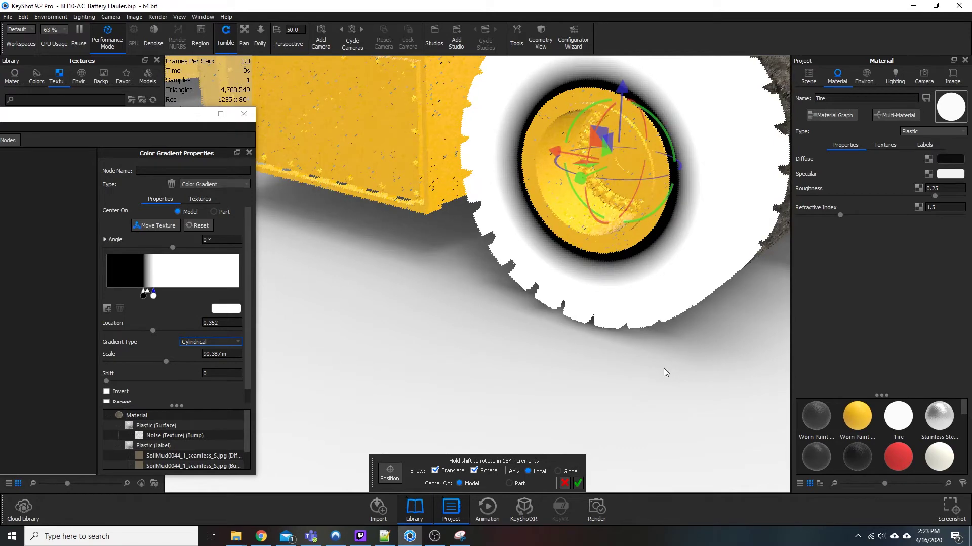
{"action": "scroll", "coordinate": [553, 428], "scroll_direction": "up", "scroll_amount": 2}
{"action": "scroll", "coordinate": [553, 428], "scroll_direction": "down", "scroll_amount": 2}
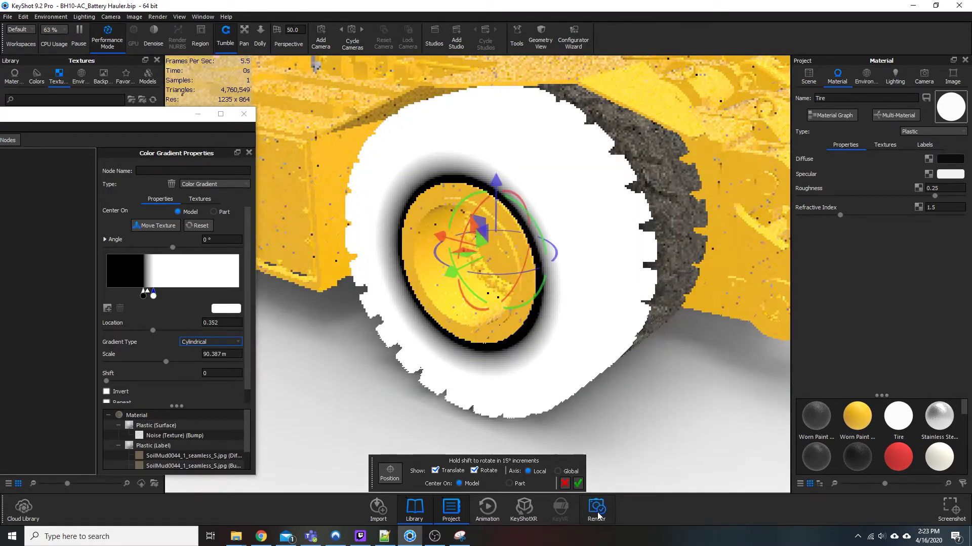
Step: Accept the gradient's new placement on the tire
{"action": "left_click", "coordinate": [578, 484]}
{"action": "mouse_move", "coordinate": [601, 312]}
{"action": "left_mouse_down"}
{"action": "mouse_move", "coordinate": [639, 302]}
{"action": "mouse_move", "coordinate": [605, 317]}
{"action": "left_mouse_up"}
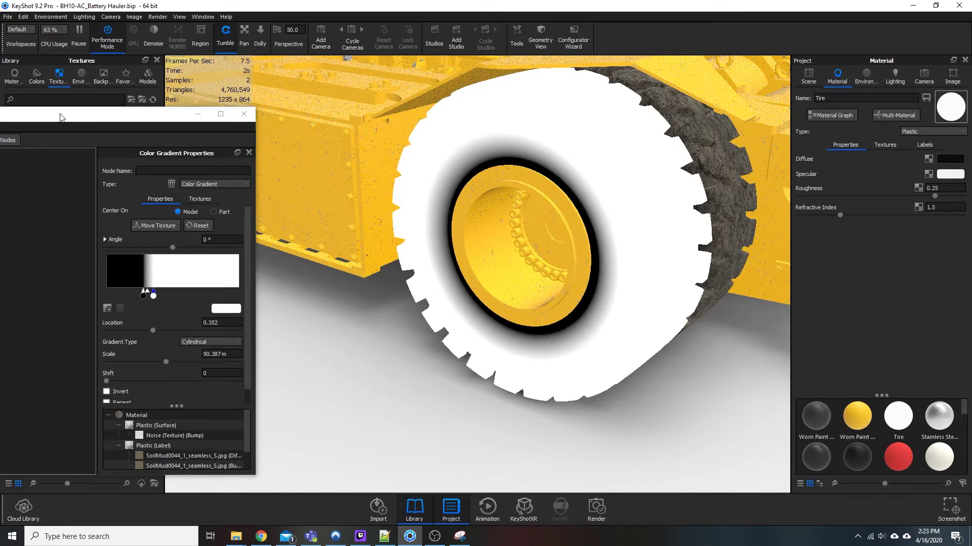
{"action": "left_click_drag", "start_coordinate": [60, 114], "coordinate": [187, 105]}
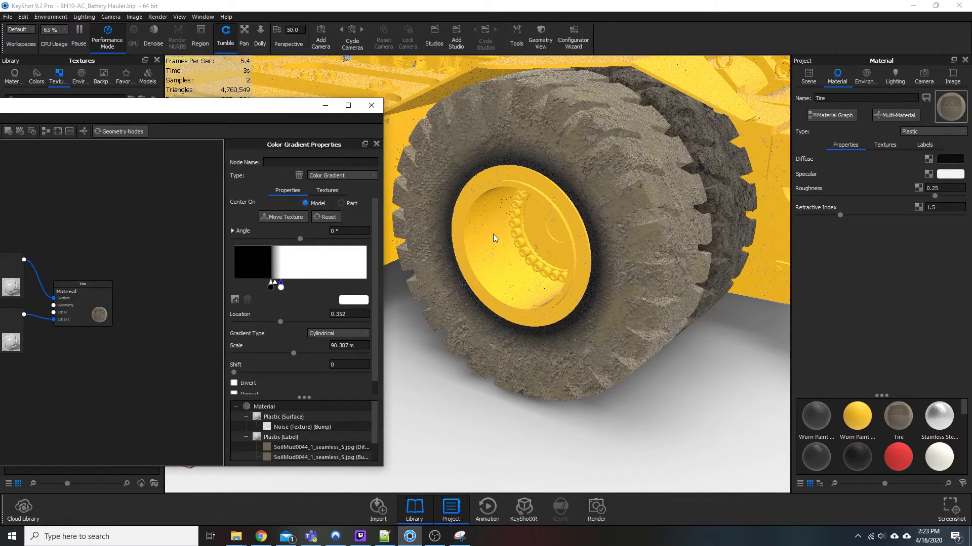
Step: Toggle the Color Gradient node preview repeatedly against the full mud material on the tire
{"action": "key", "text": "v"}
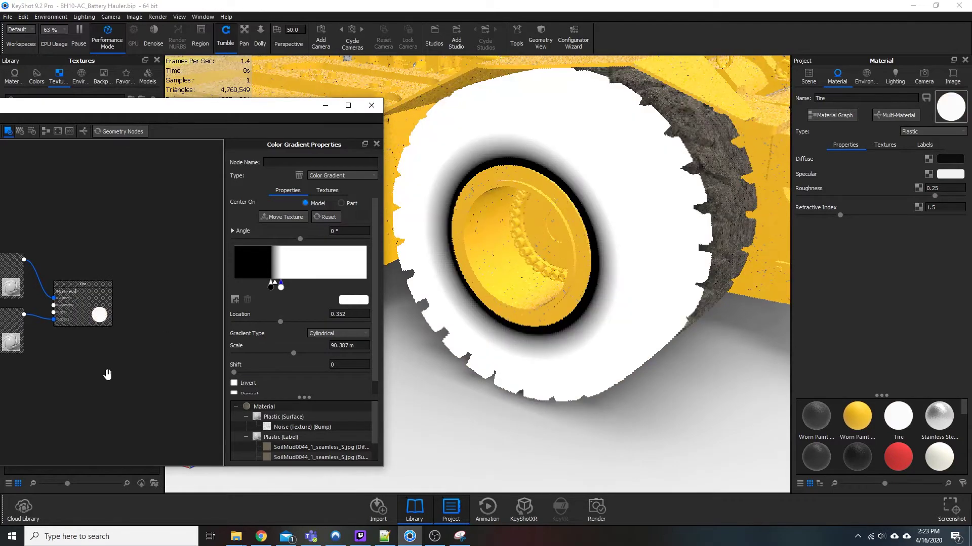
{"action": "key", "text": "v"}
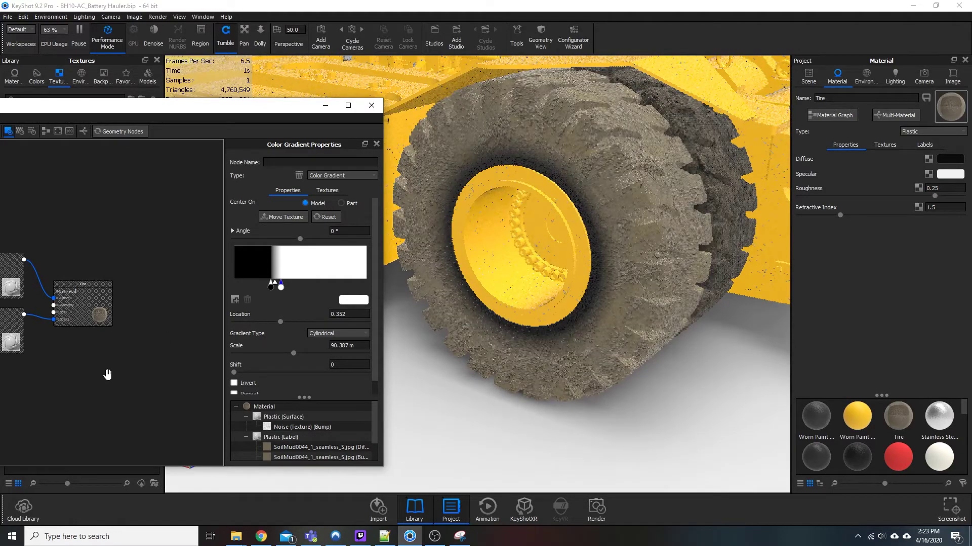
{"action": "key", "text": "v"}
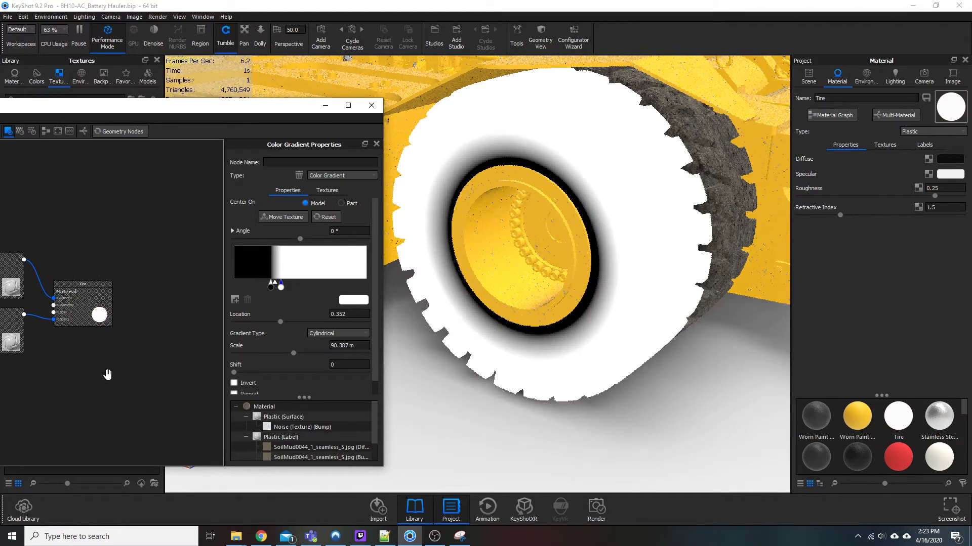
{"action": "key", "text": "v"}
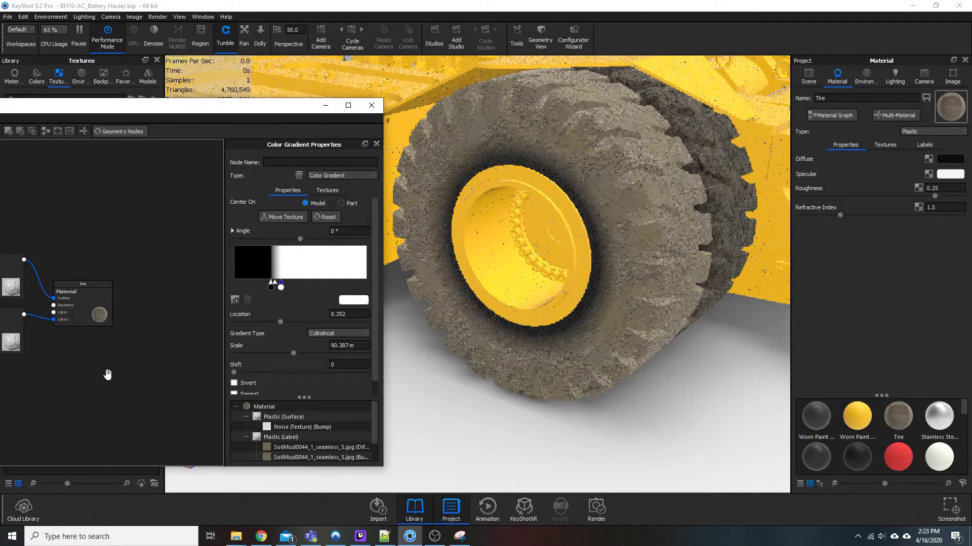
{"action": "key", "text": "v"}
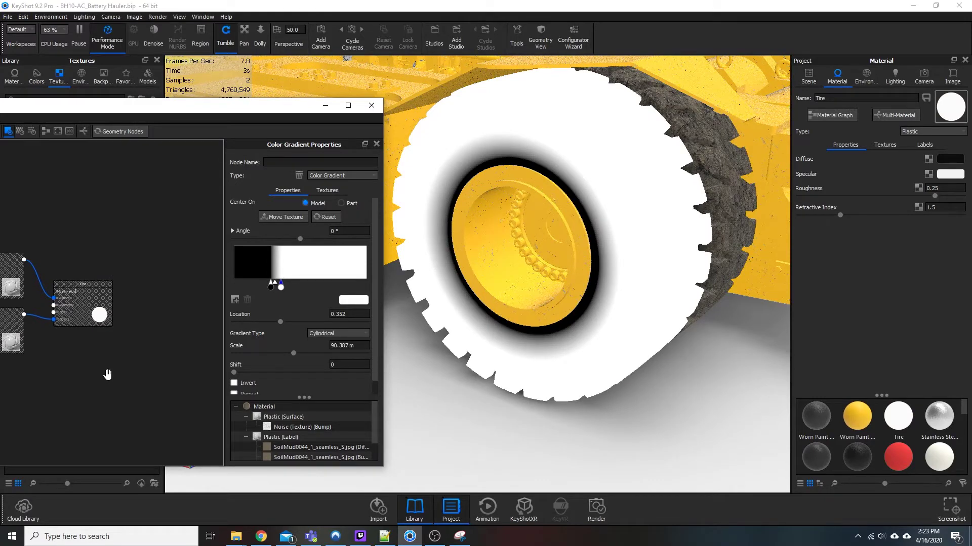
{"action": "key", "text": "v"}
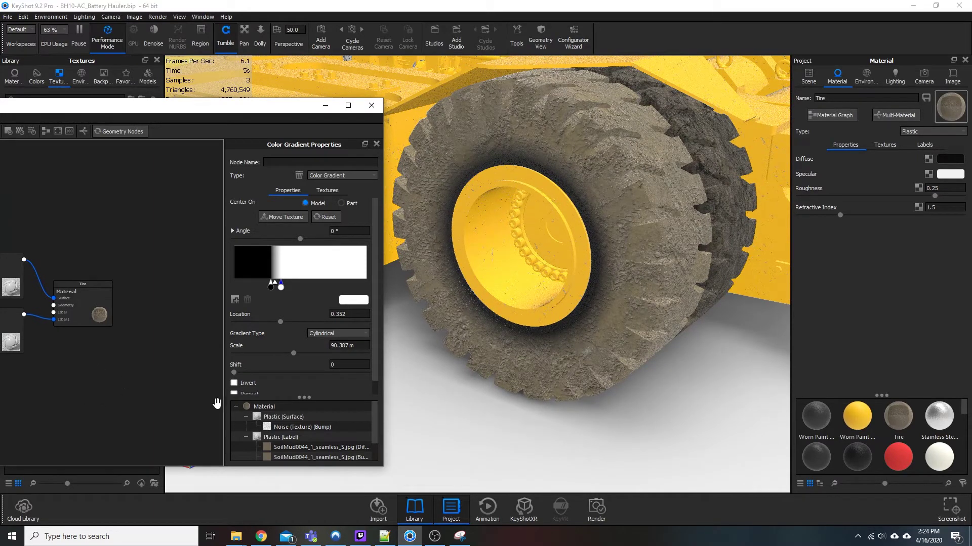
{"action": "key", "text": "v"}
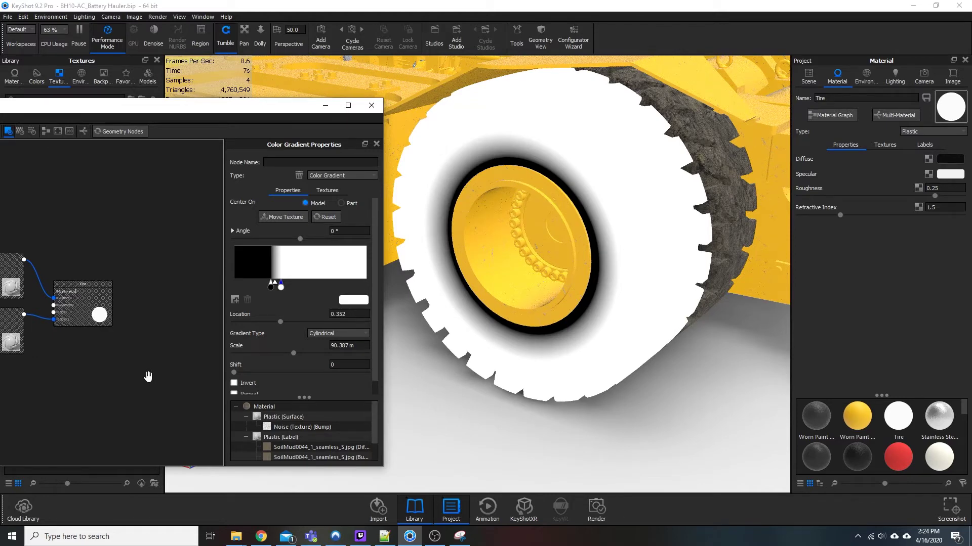
{"action": "key", "text": "v"}
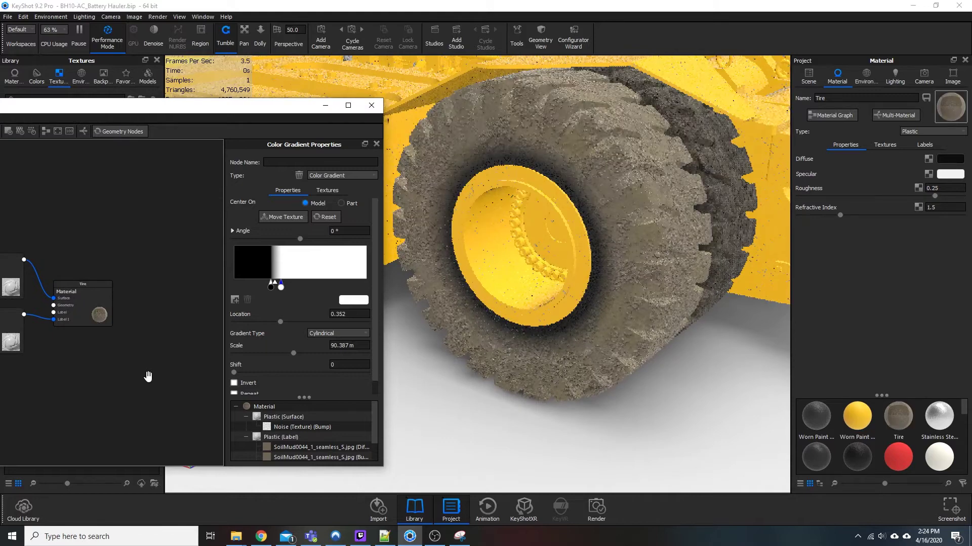
{"action": "key", "text": "v"}
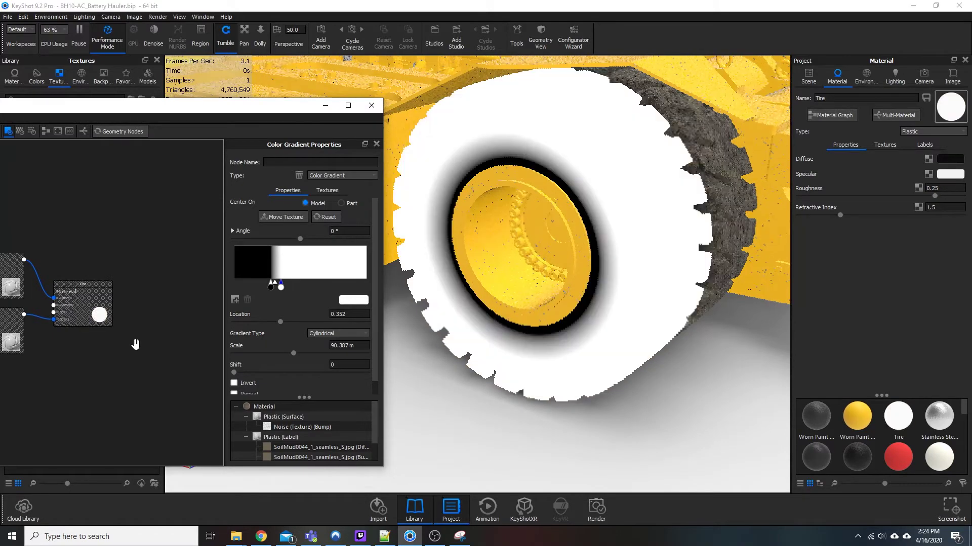
{"action": "left_click", "coordinate": [531, 167]}
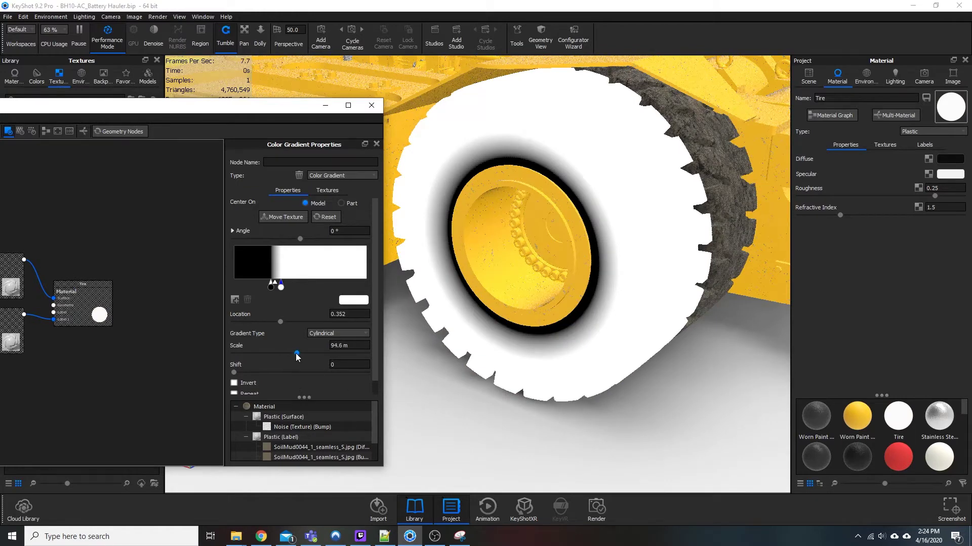
Step: Raise the gradient Scale to 135.2 m and zoom in on the rim and tread
{"action": "left_click_drag", "start_coordinate": [296, 356], "coordinate": [320, 358]}
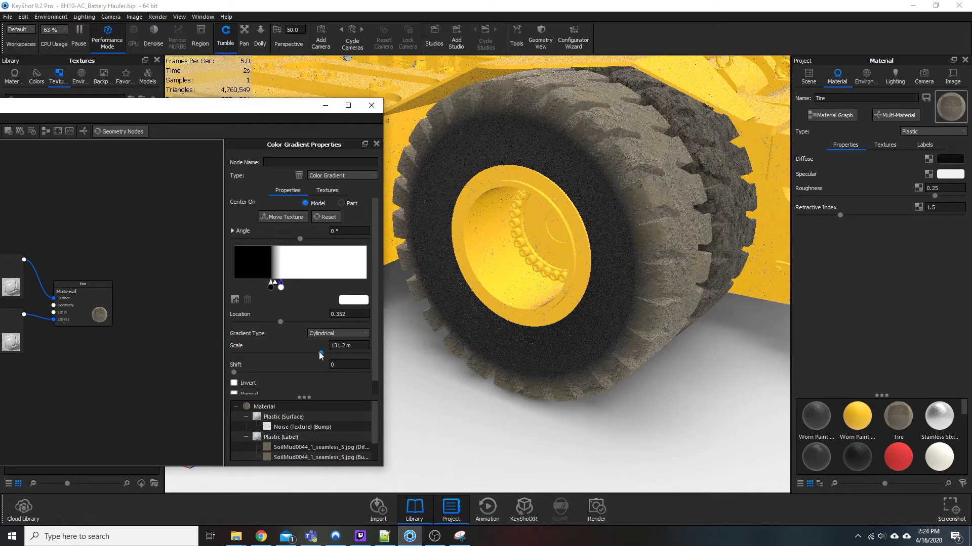
{"action": "left_click_drag", "start_coordinate": [319, 354], "coordinate": [324, 352]}
{"action": "scroll", "coordinate": [578, 245], "scroll_direction": "down", "scroll_amount": 3}
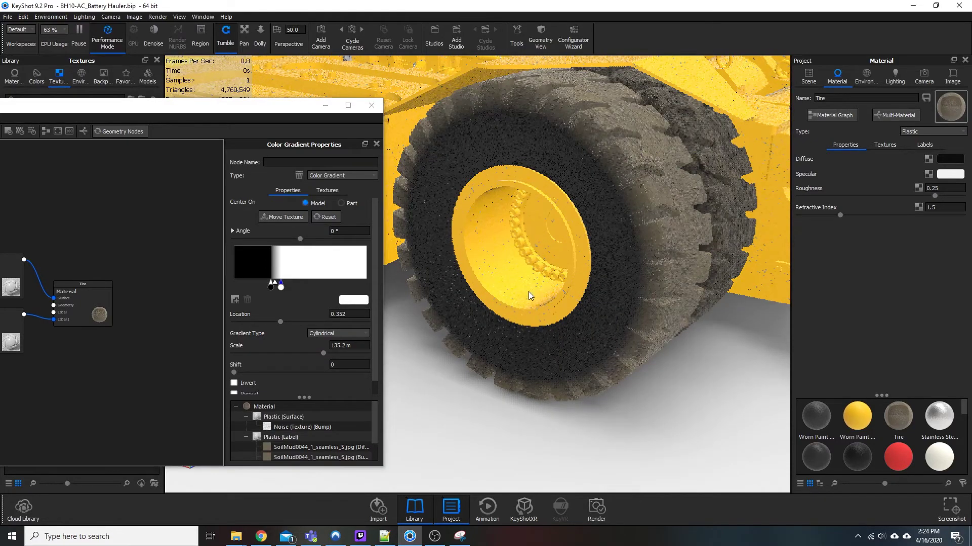
{"action": "left_click_drag", "start_coordinate": [529, 291], "coordinate": [544, 269]}
{"action": "scroll", "coordinate": [542, 268], "scroll_direction": "up", "scroll_amount": 5}
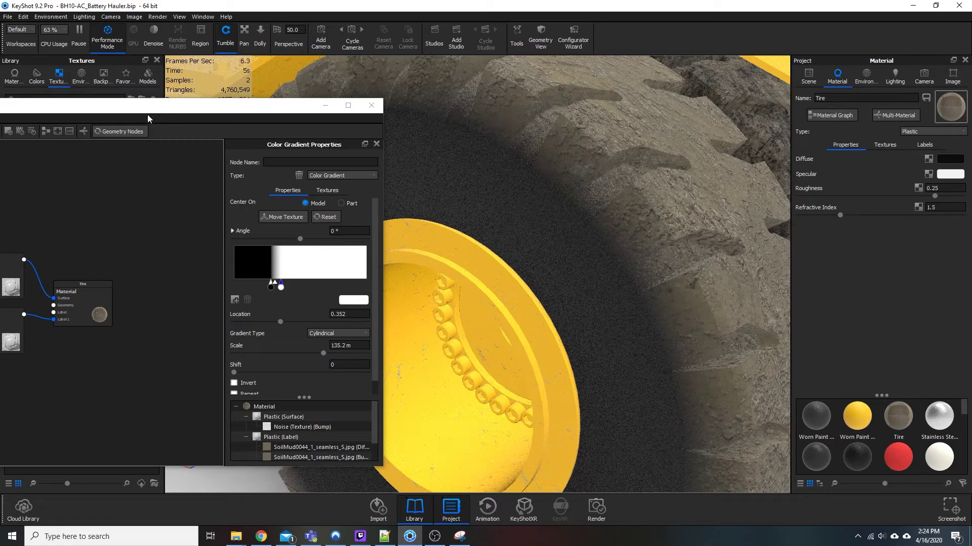
{"action": "left_click_drag", "start_coordinate": [287, 107], "coordinate": [209, 181]}
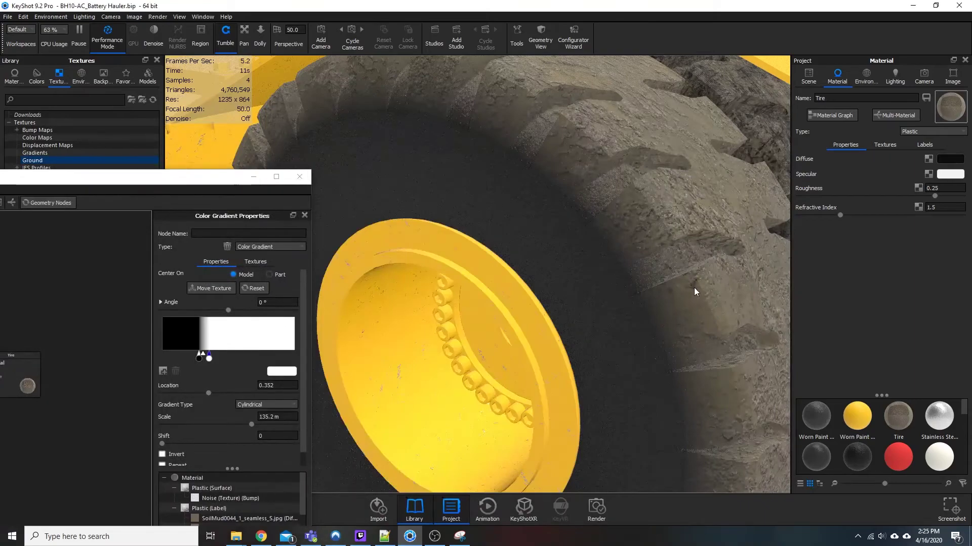
Step: Orbit around the tire tread, then show the whole Tire Material Graph
{"action": "mouse_move", "coordinate": [694, 287]}
{"action": "left_mouse_down"}
{"action": "mouse_move", "coordinate": [712, 286]}
{"action": "mouse_move", "coordinate": [694, 286]}
{"action": "left_mouse_up"}
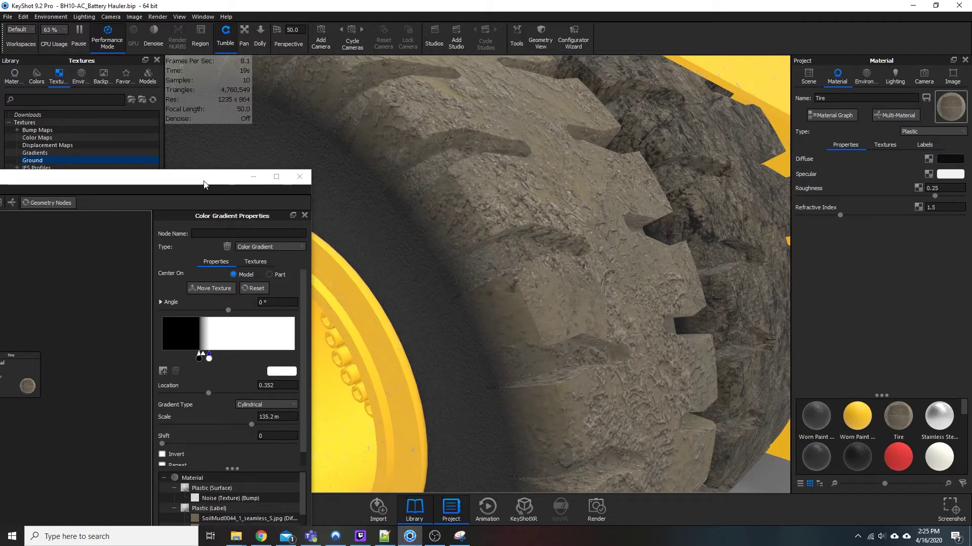
{"action": "left_click_drag", "start_coordinate": [204, 184], "coordinate": [617, 89]}
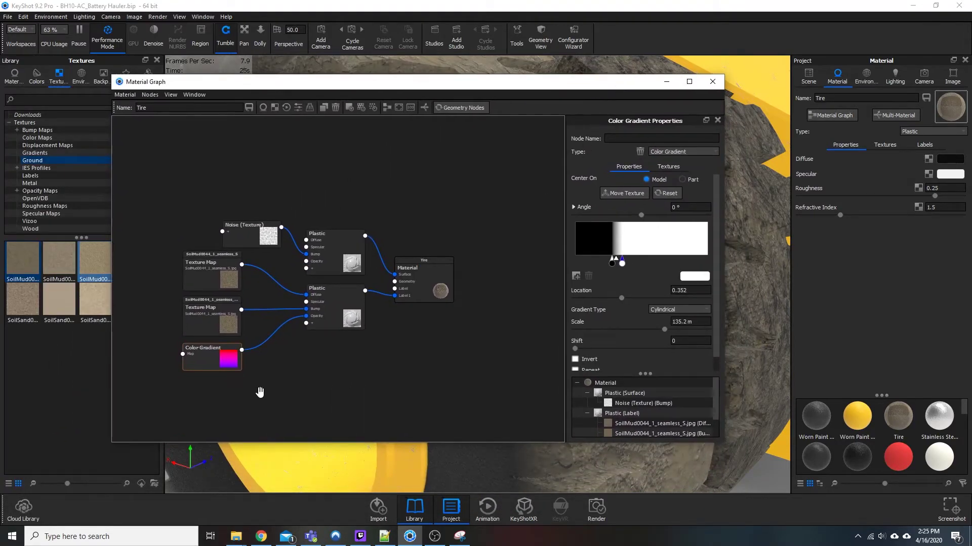
Step: Insert a Color Composite node on the Color Gradient→Opacity link and tidy the nodes
{"action": "left_click", "coordinate": [267, 339]}
{"action": "right_click", "coordinate": [270, 336]}
{"action": "mouse_move", "coordinate": [306, 370]}
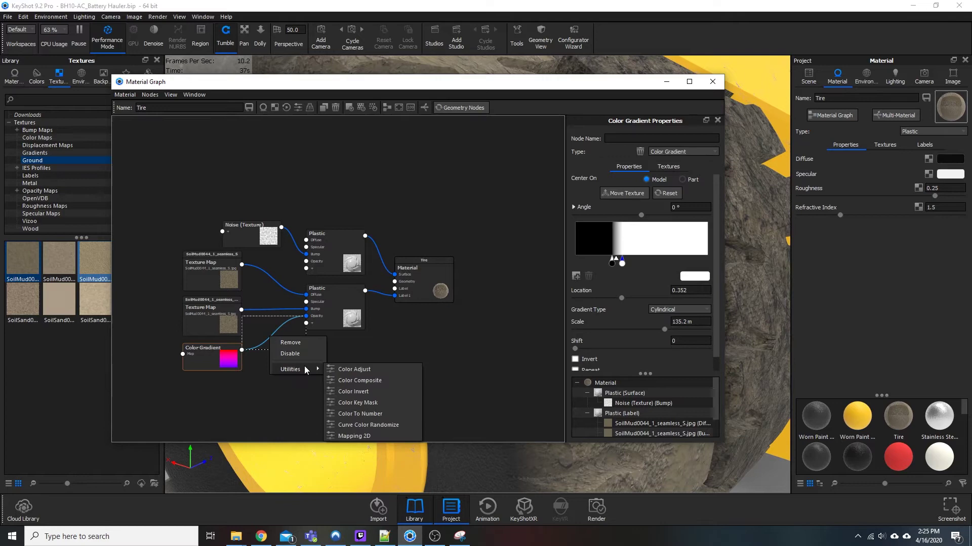
{"action": "left_click", "coordinate": [371, 387]}
{"action": "left_click_drag", "start_coordinate": [313, 365], "coordinate": [286, 375]}
{"action": "left_click_drag", "start_coordinate": [204, 359], "coordinate": [164, 360]}
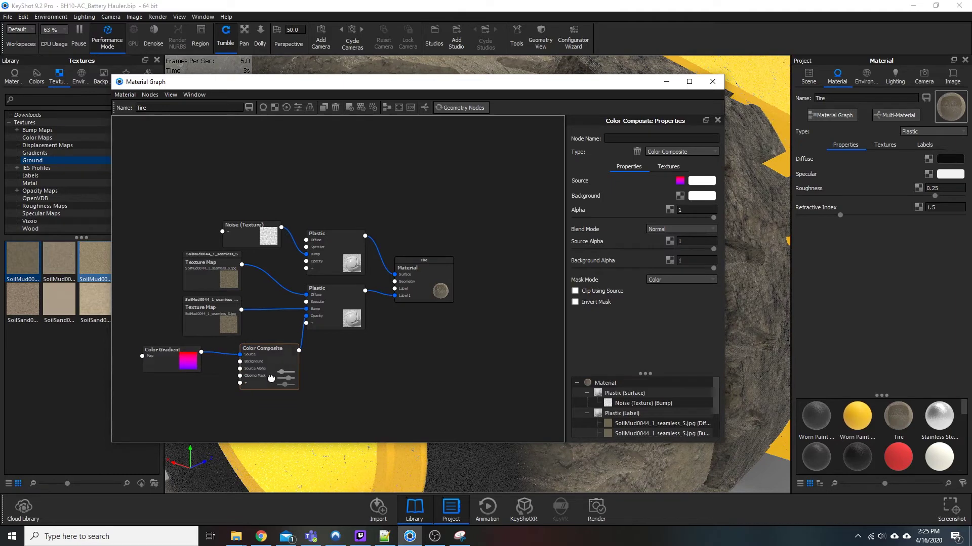
{"action": "left_click_drag", "start_coordinate": [271, 378], "coordinate": [255, 376]}
{"action": "left_click_drag", "start_coordinate": [186, 367], "coordinate": [182, 362]}
{"action": "left_click_drag", "start_coordinate": [406, 87], "coordinate": [602, 119]}
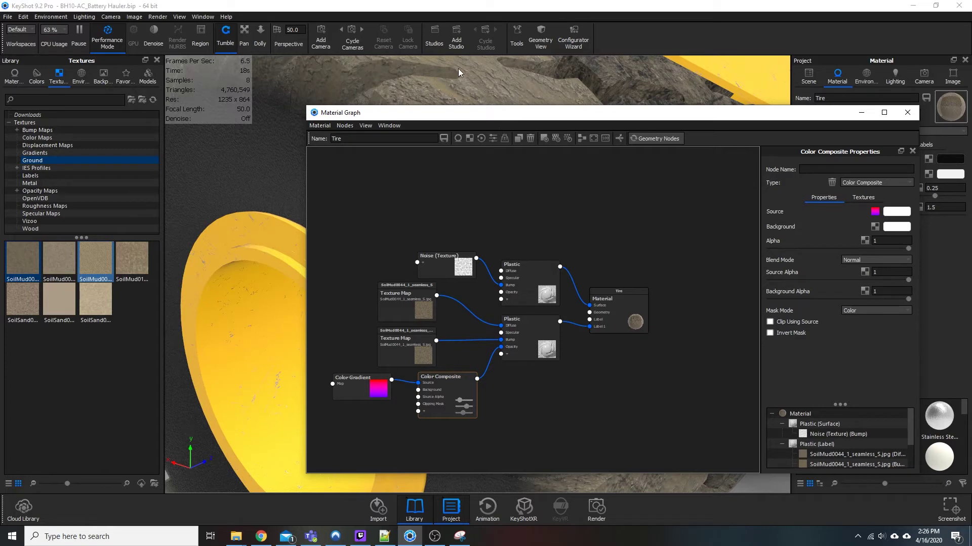
Step: Add the MetalBare0182_2_seamless texture map and wire it into the Color Composite's Background
{"action": "left_click", "coordinate": [88, 182]}
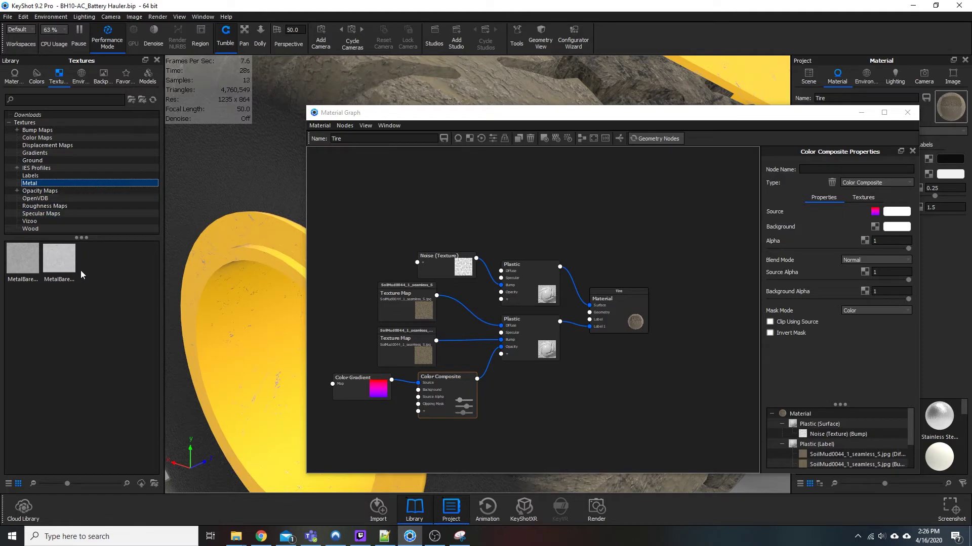
{"action": "mouse_move", "coordinate": [24, 267]}
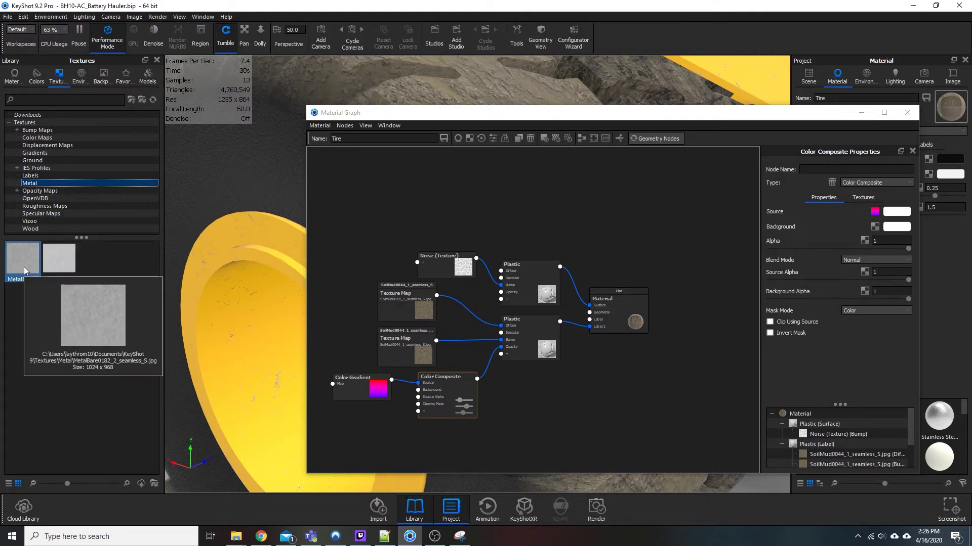
{"action": "left_click_drag", "start_coordinate": [23, 266], "coordinate": [348, 435]}
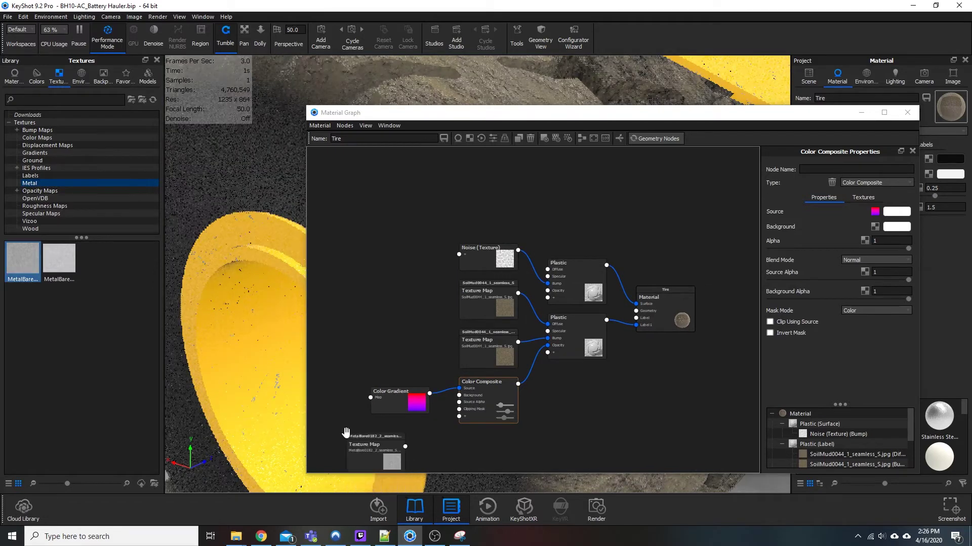
{"action": "left_click_drag", "start_coordinate": [431, 122], "coordinate": [432, 73]}
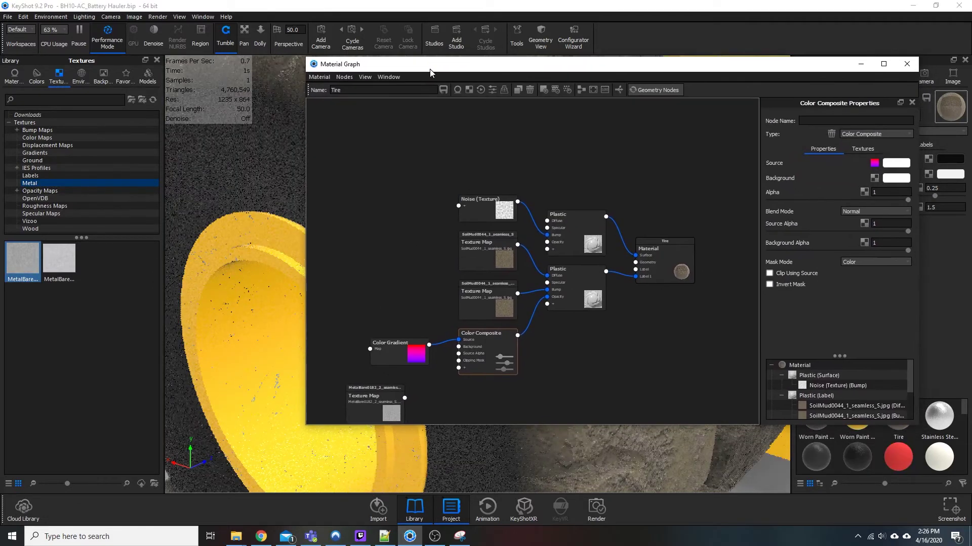
{"action": "left_click_drag", "start_coordinate": [374, 403], "coordinate": [458, 347]}
{"action": "left_click_drag", "start_coordinate": [391, 353], "coordinate": [386, 337]}
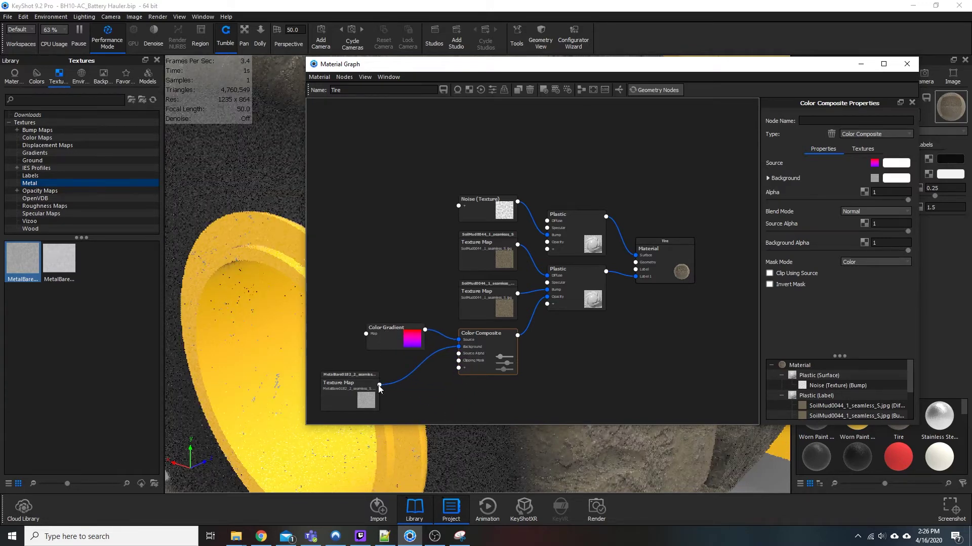
{"action": "left_click_drag", "start_coordinate": [364, 386], "coordinate": [364, 379]}
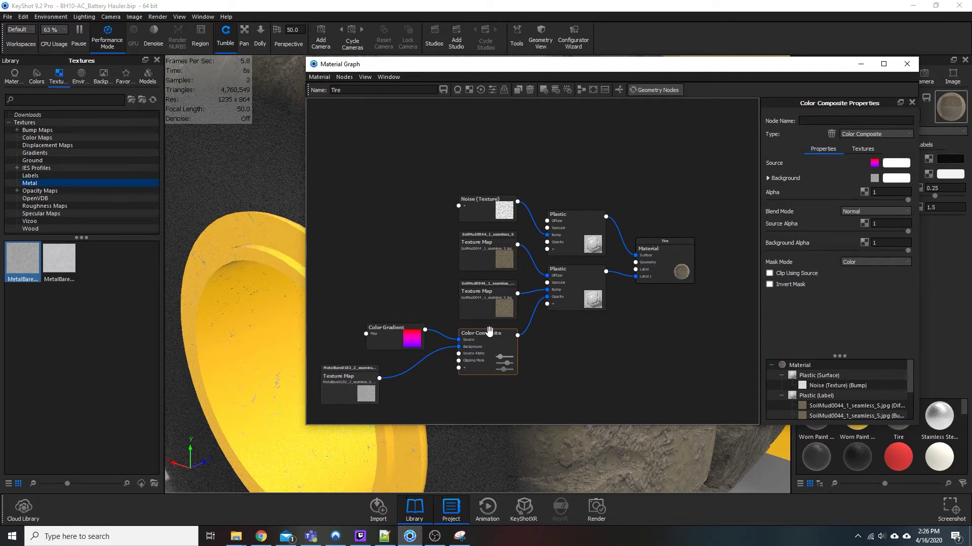
{"action": "left_click_drag", "start_coordinate": [581, 66], "coordinate": [508, 287]}
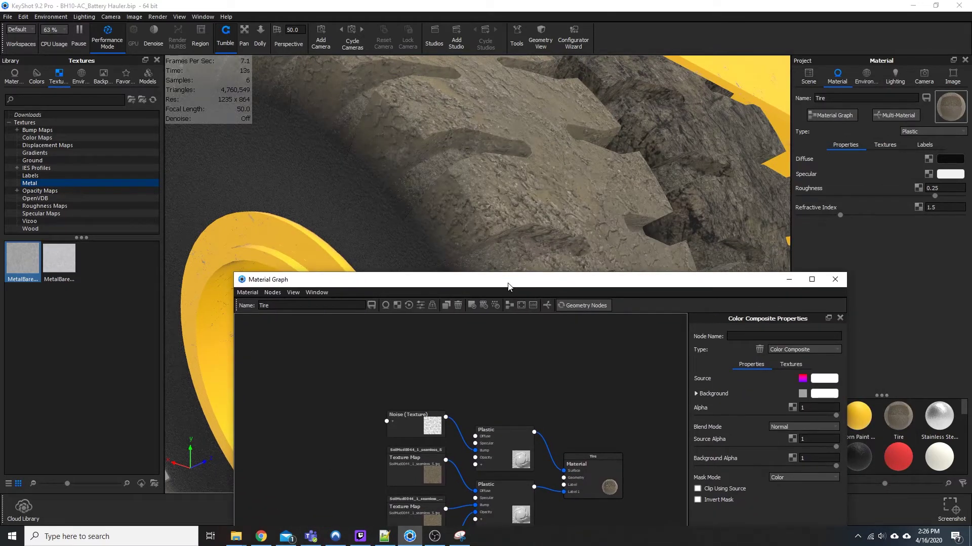
{"action": "left_click_drag", "start_coordinate": [565, 286], "coordinate": [554, 200]}
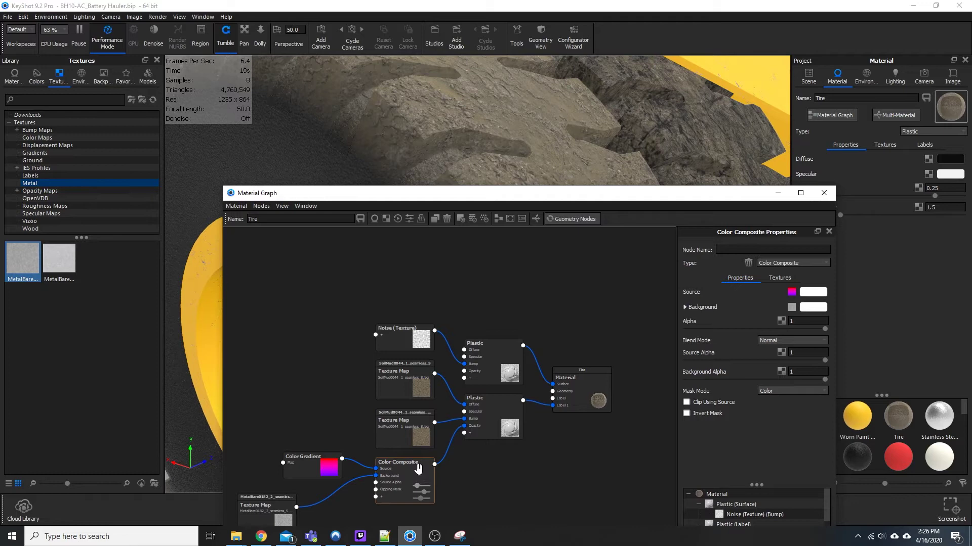
Step: Try Screen and Overlay blend modes on the Color Composite, settling on Multiply
{"action": "left_click", "coordinate": [778, 340]}
{"action": "left_click", "coordinate": [774, 355]}
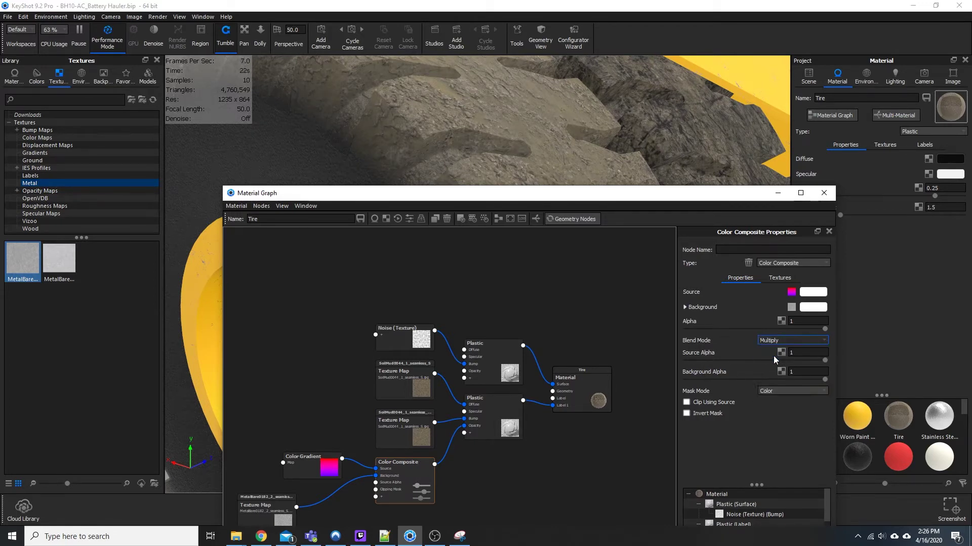
{"action": "mouse_move", "coordinate": [565, 204]}
{"action": "left_mouse_down"}
{"action": "mouse_move", "coordinate": [575, 388]}
{"action": "mouse_move", "coordinate": [610, 229]}
{"action": "mouse_move", "coordinate": [599, 236]}
{"action": "mouse_move", "coordinate": [576, 195]}
{"action": "mouse_move", "coordinate": [576, 291]}
{"action": "mouse_move", "coordinate": [577, 214]}
{"action": "left_mouse_up"}
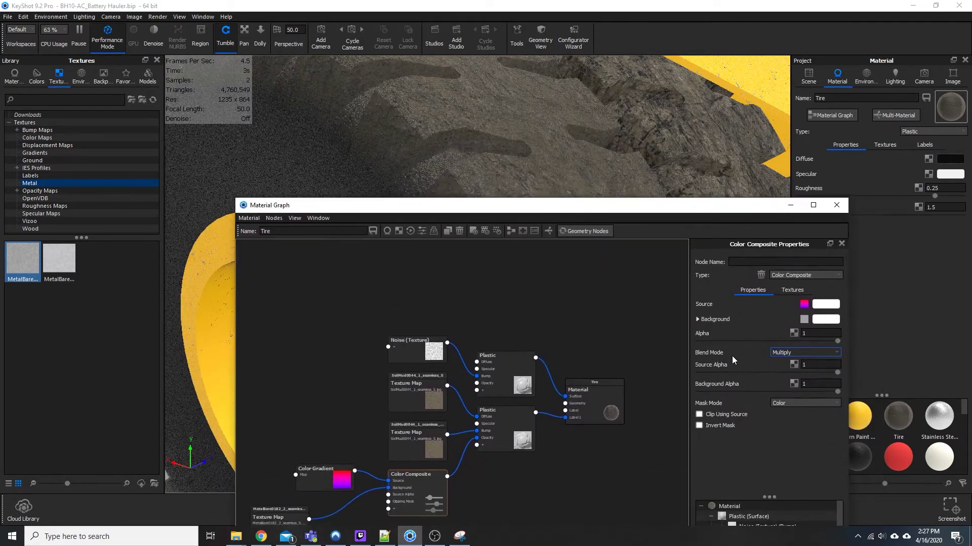
{"action": "left_click", "coordinate": [805, 352]}
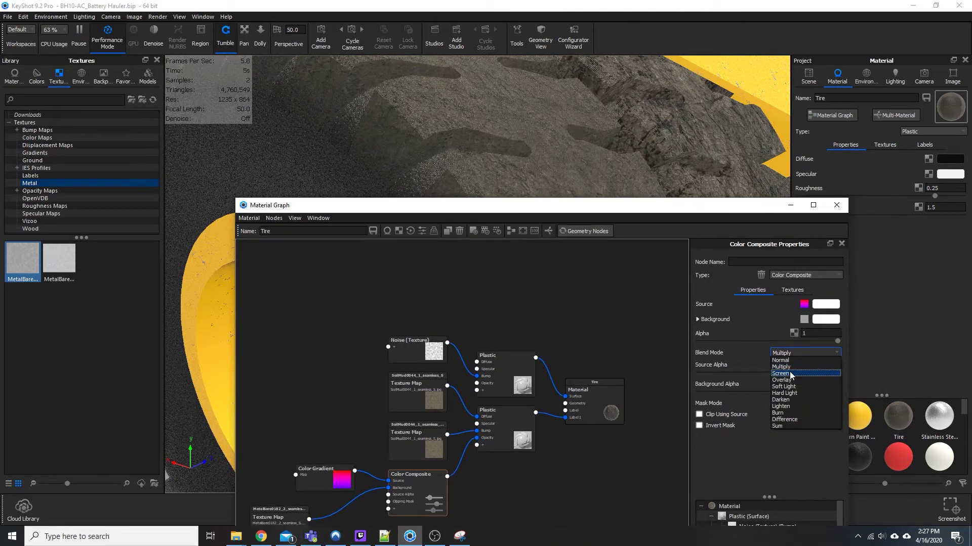
{"action": "left_click", "coordinate": [791, 373]}
{"action": "left_click", "coordinate": [788, 353]}
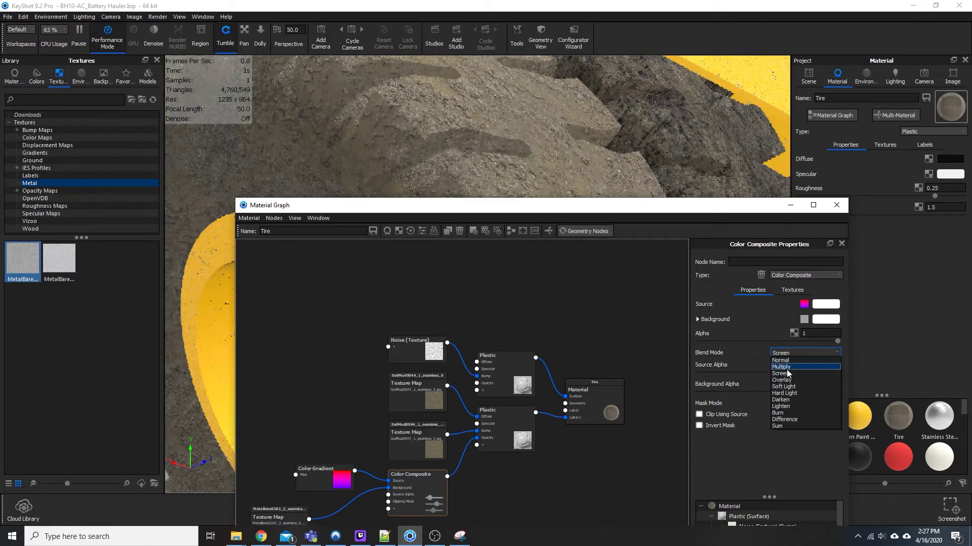
{"action": "left_click", "coordinate": [786, 380]}
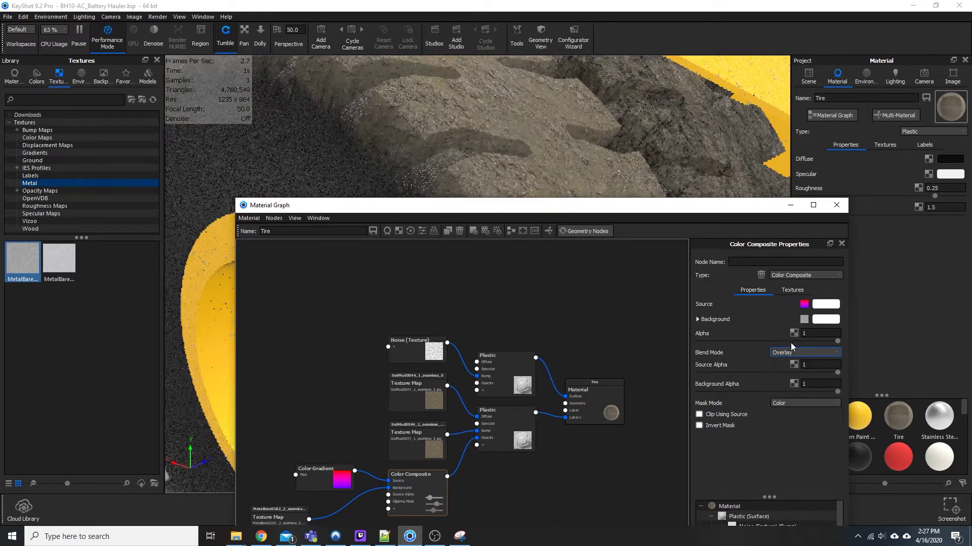
{"action": "left_click", "coordinate": [791, 352]}
{"action": "left_click", "coordinate": [792, 367]}
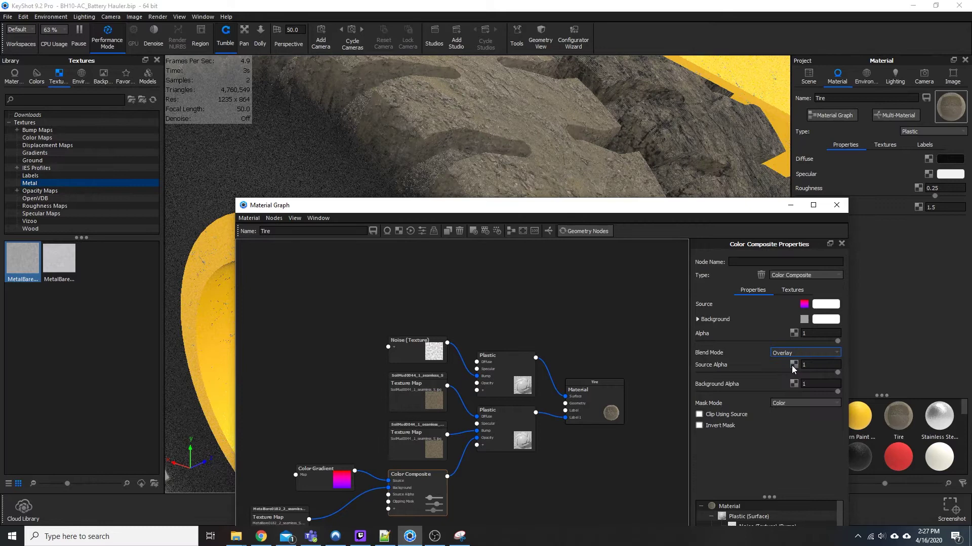
{"action": "left_click_drag", "start_coordinate": [656, 211], "coordinate": [781, 201]}
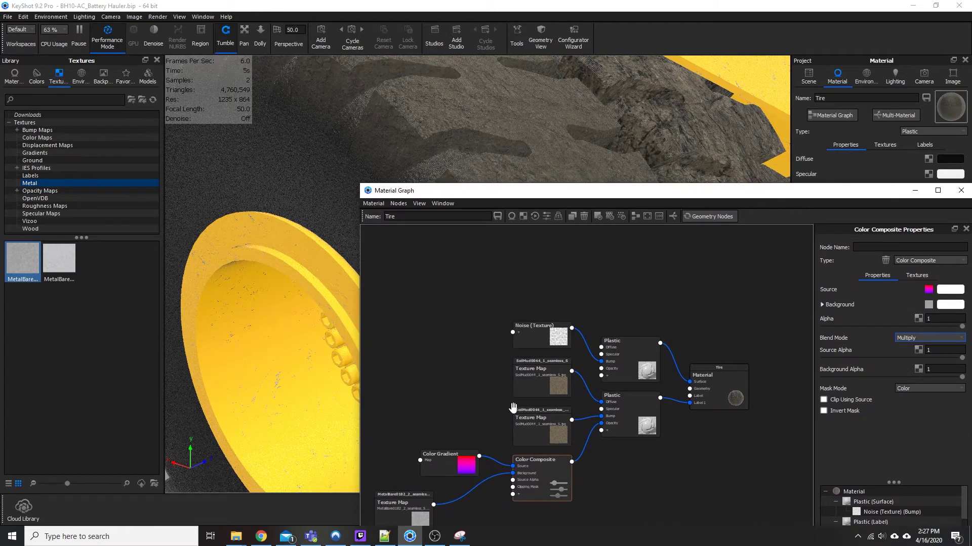
{"action": "left_click_drag", "start_coordinate": [553, 199], "coordinate": [548, 240]}
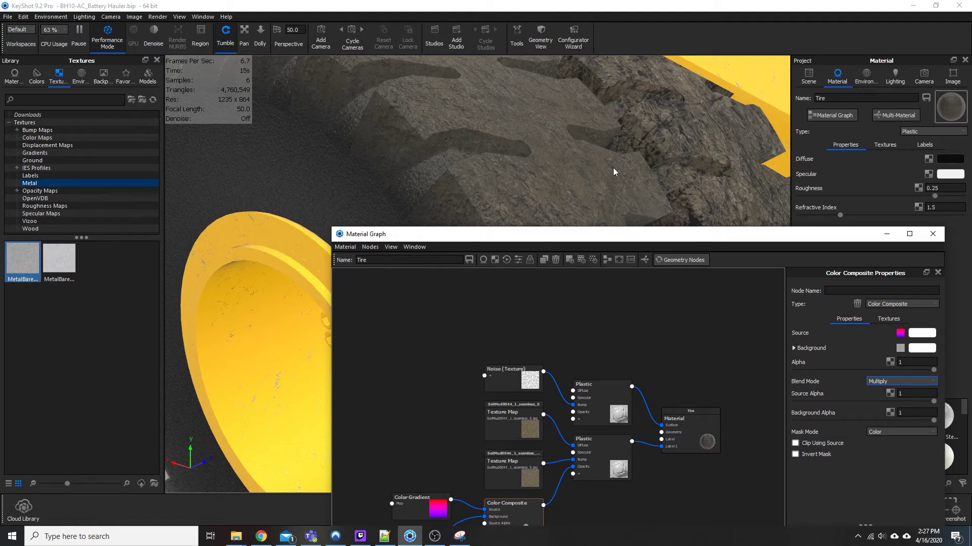
{"action": "left_click_drag", "start_coordinate": [500, 235], "coordinate": [499, 148]}
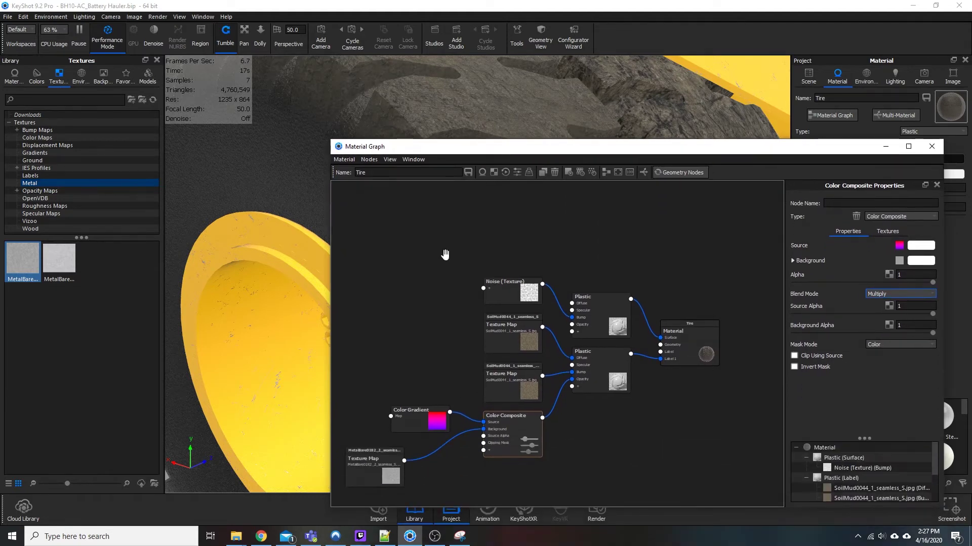
Step: Preview the MetalBare texture map node alone on the tire as scratched grey metal
{"action": "left_click", "coordinate": [373, 473]}
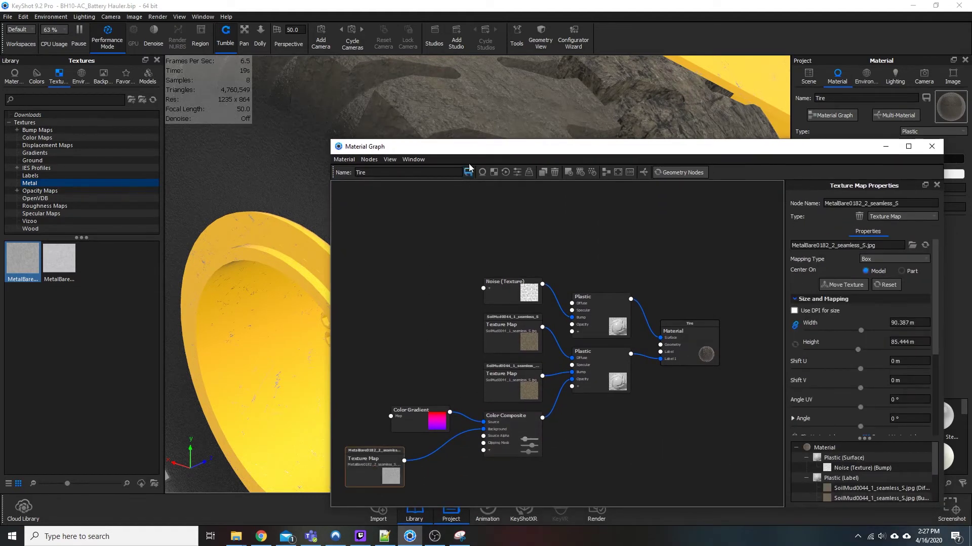
{"action": "left_click_drag", "start_coordinate": [488, 148], "coordinate": [447, 367]}
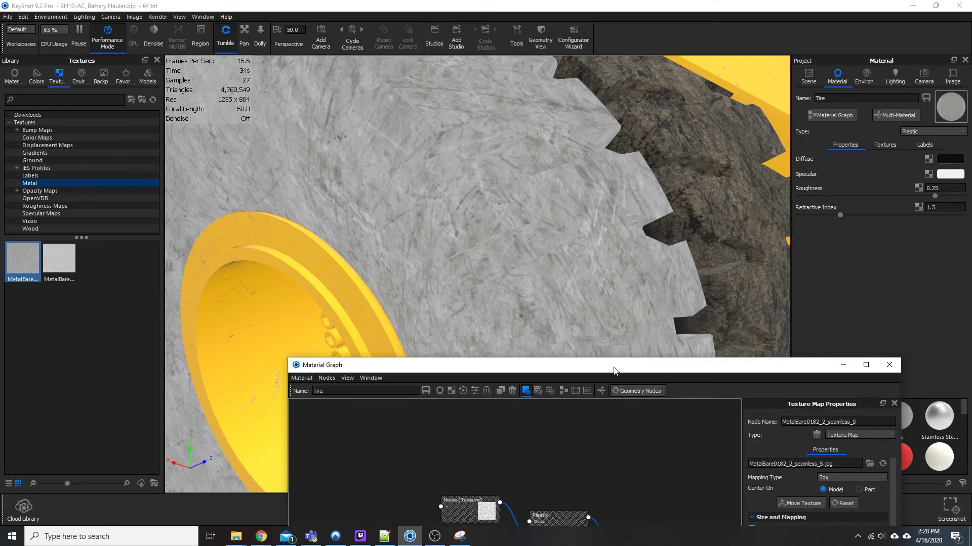
{"action": "left_click_drag", "start_coordinate": [614, 370], "coordinate": [657, 121]}
{"action": "left_click_drag", "start_coordinate": [383, 434], "coordinate": [373, 435]}
Step: Insert a Color To Number node between the MetalBare texture map and the Color Composite
{"action": "left_click", "coordinate": [419, 430]}
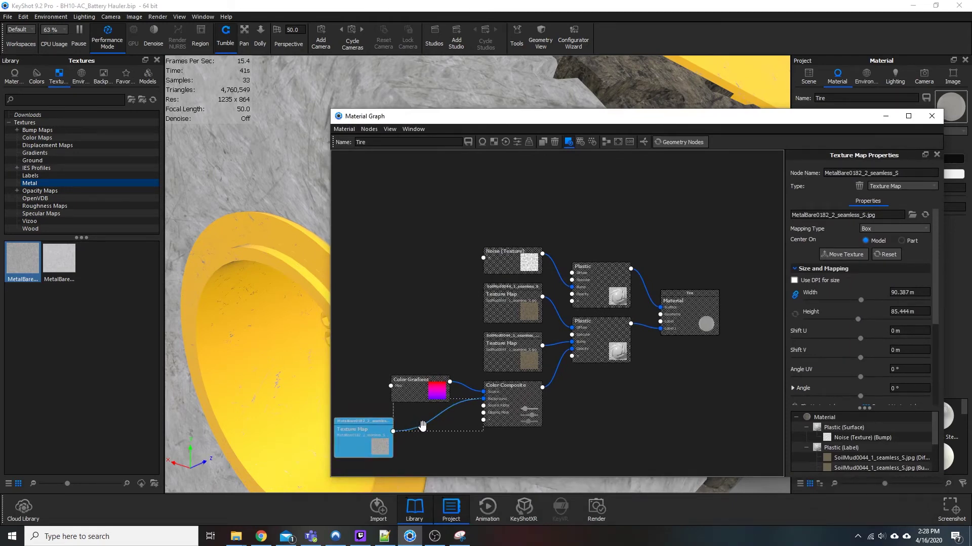
{"action": "right_click", "coordinate": [424, 426]}
{"action": "mouse_move", "coordinate": [456, 459]}
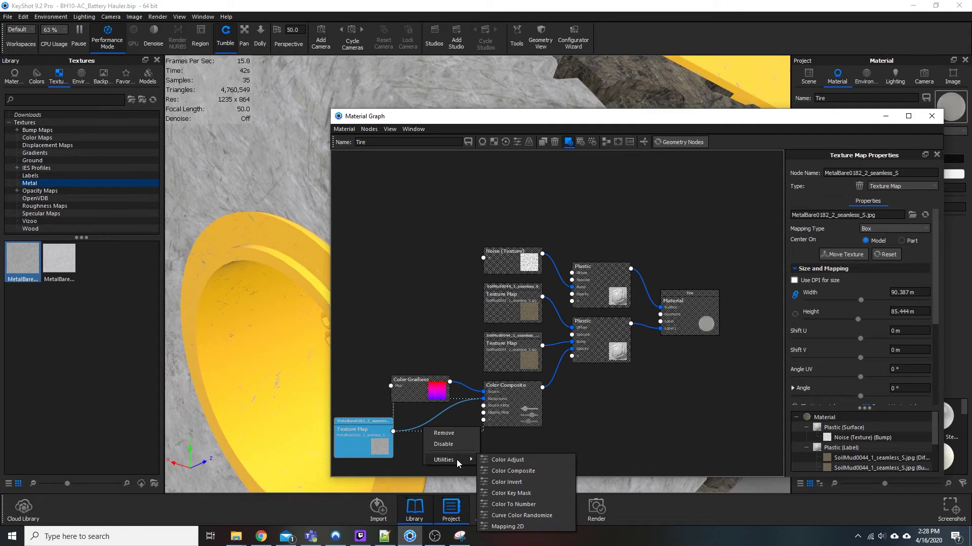
{"action": "left_click", "coordinate": [498, 504]}
{"action": "left_click_drag", "start_coordinate": [451, 433], "coordinate": [431, 436]}
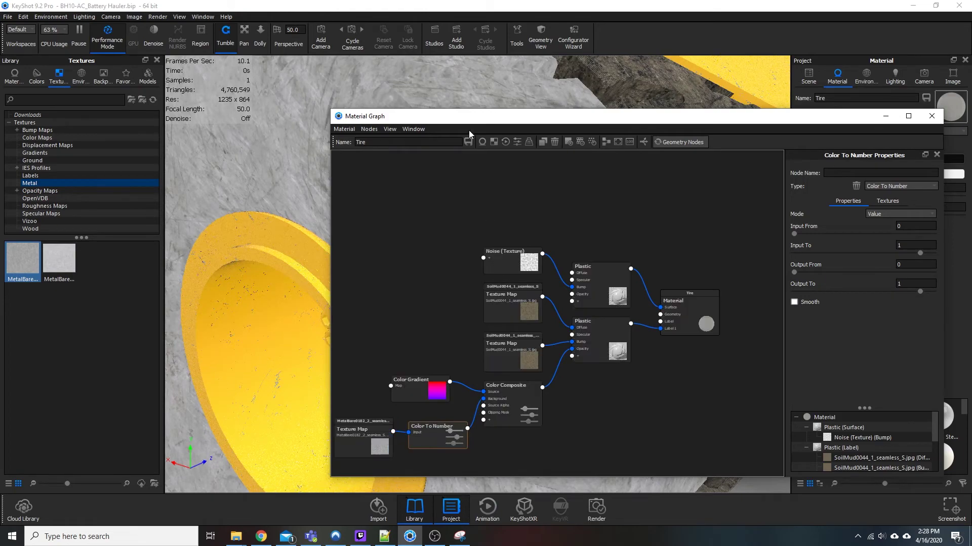
{"action": "mouse_move", "coordinate": [466, 126]}
{"action": "left_mouse_down"}
{"action": "mouse_move", "coordinate": [575, 336]}
{"action": "mouse_move", "coordinate": [398, 124]}
{"action": "mouse_move", "coordinate": [430, 124]}
{"action": "mouse_move", "coordinate": [444, 488]}
{"action": "mouse_move", "coordinate": [423, 212]}
{"action": "mouse_move", "coordinate": [466, 133]}
{"action": "left_mouse_up"}
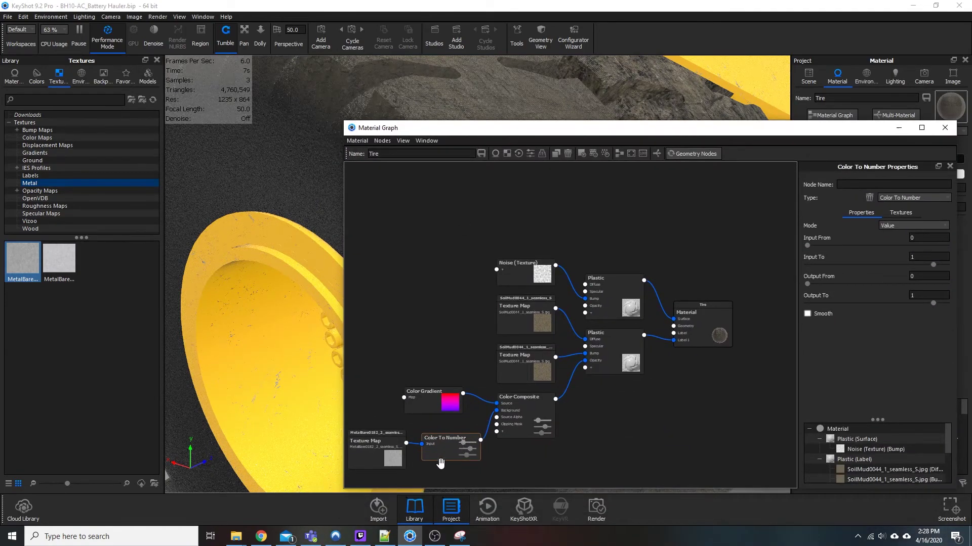
Step: Preview only the Color To Number node and set Input From to 0.31 and Input To to 0.474
{"action": "key", "text": "c"}
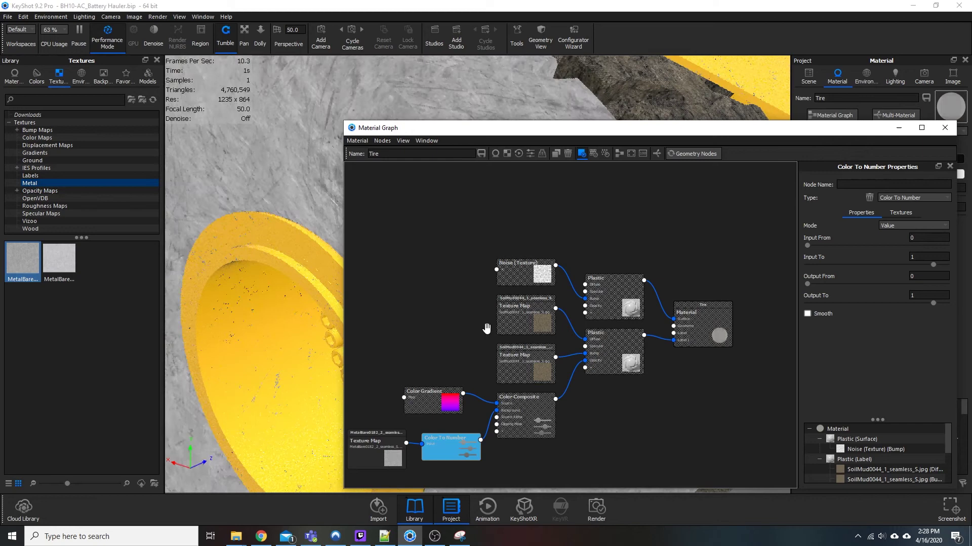
{"action": "left_click_drag", "start_coordinate": [557, 136], "coordinate": [490, 258]}
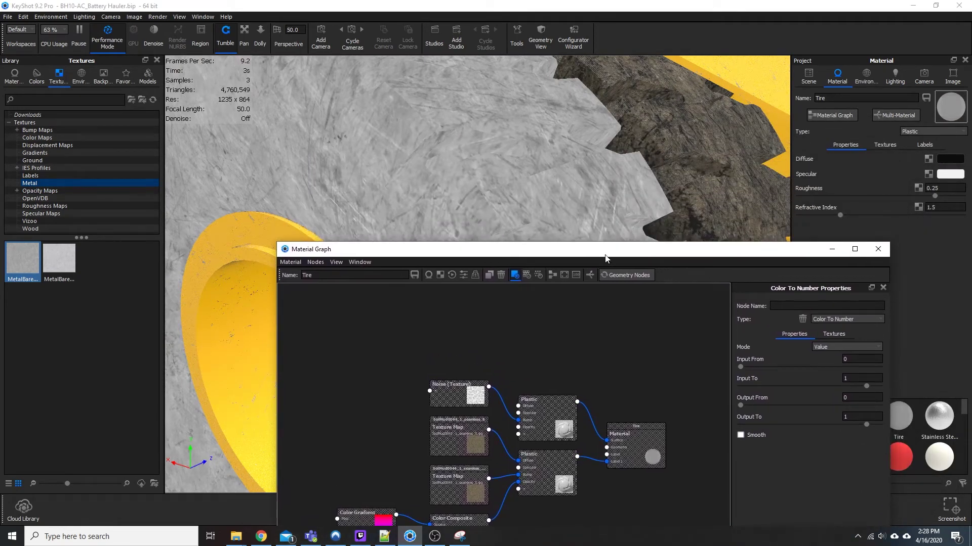
{"action": "left_click_drag", "start_coordinate": [607, 258], "coordinate": [486, 265]}
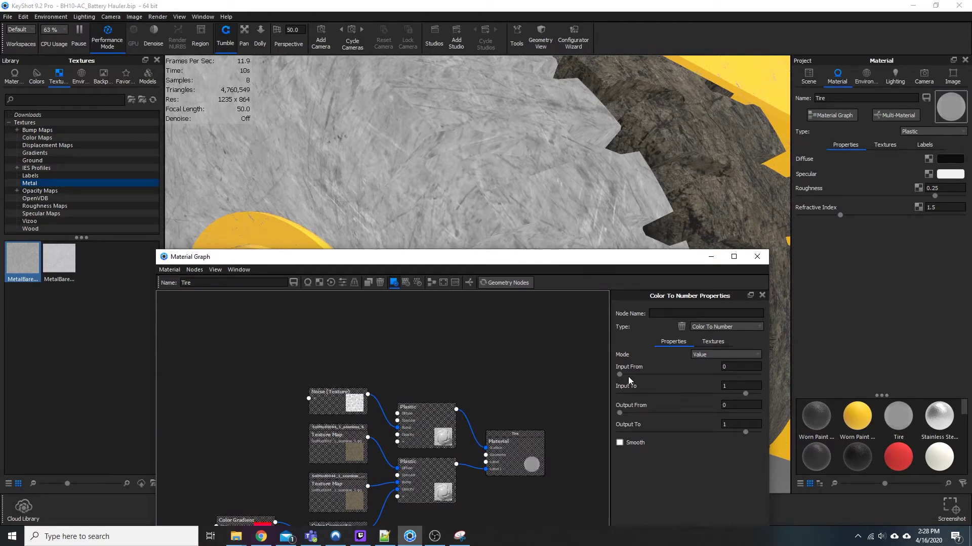
{"action": "left_click_drag", "start_coordinate": [619, 375], "coordinate": [661, 375]}
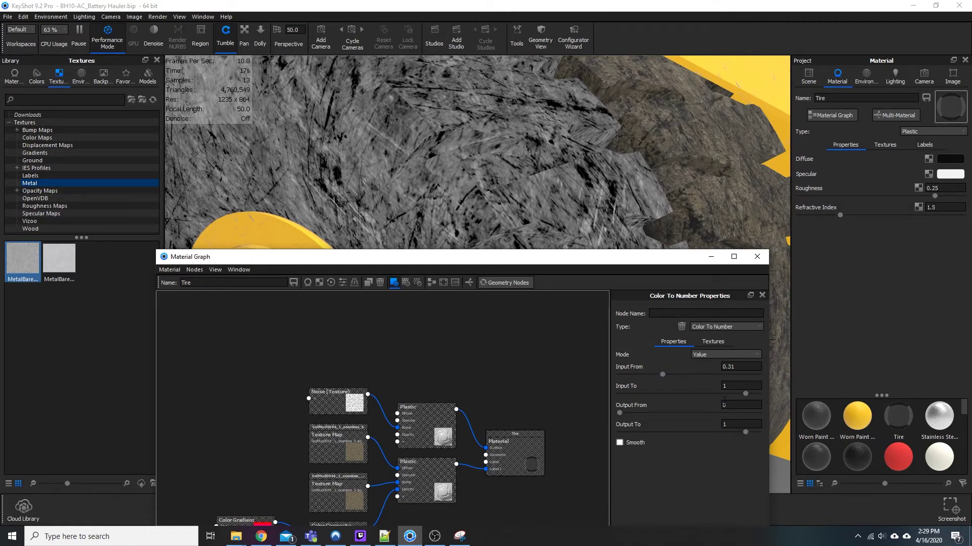
{"action": "left_click_drag", "start_coordinate": [746, 393], "coordinate": [676, 385]}
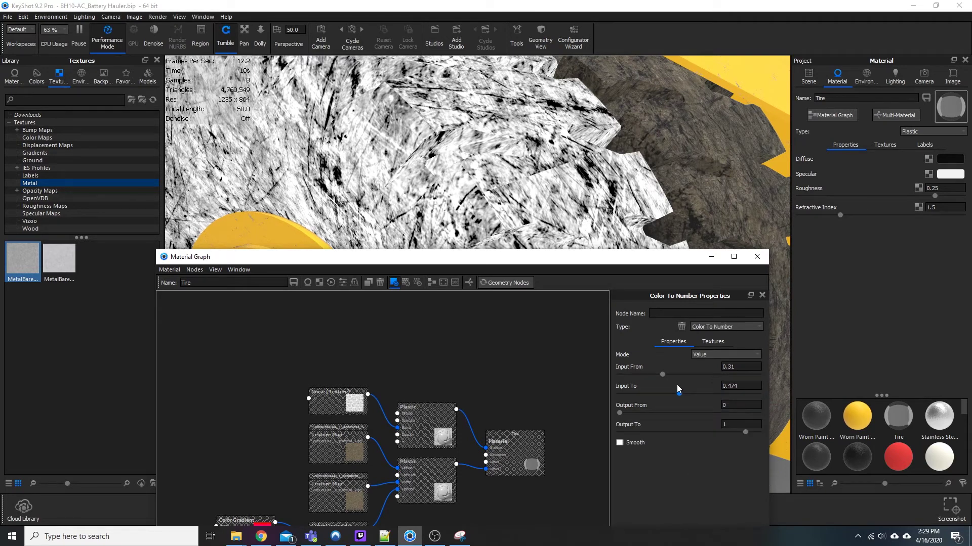
{"action": "left_click_drag", "start_coordinate": [623, 263], "coordinate": [792, 283]}
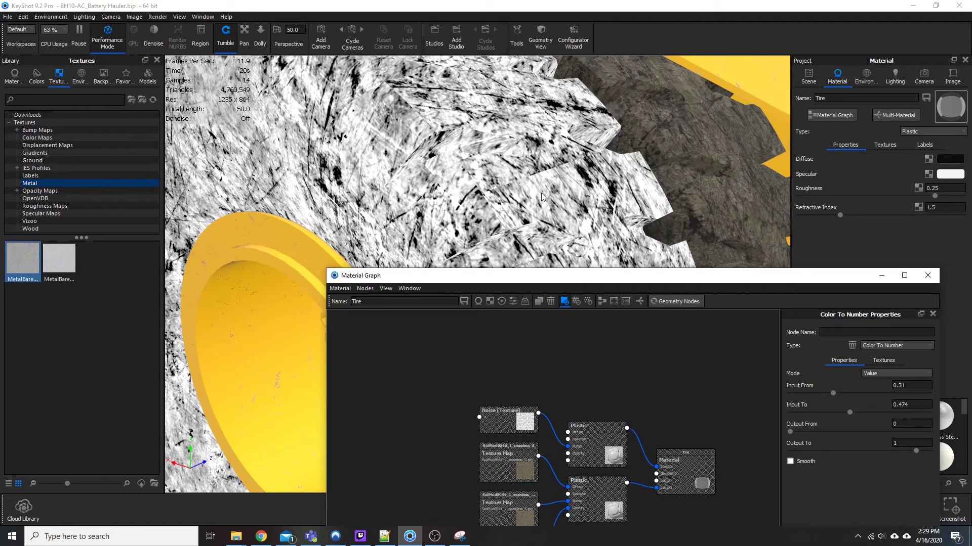
{"action": "left_click_drag", "start_coordinate": [636, 277], "coordinate": [639, 268]}
Step: Turn off the node preview to show the full mud-covered tire, then select the second metal texture swatch
{"action": "left_click", "coordinate": [603, 400]}
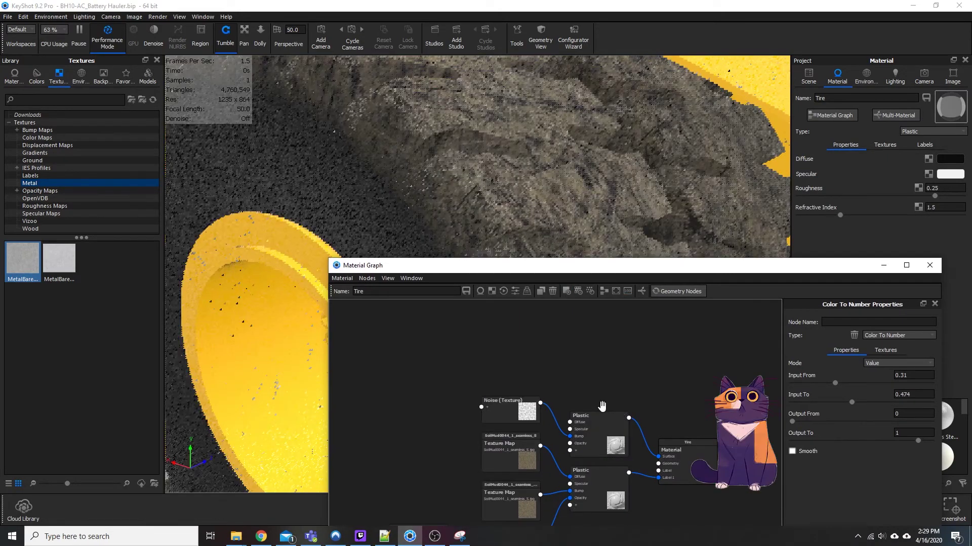
{"action": "left_click_drag", "start_coordinate": [563, 268], "coordinate": [318, 322]}
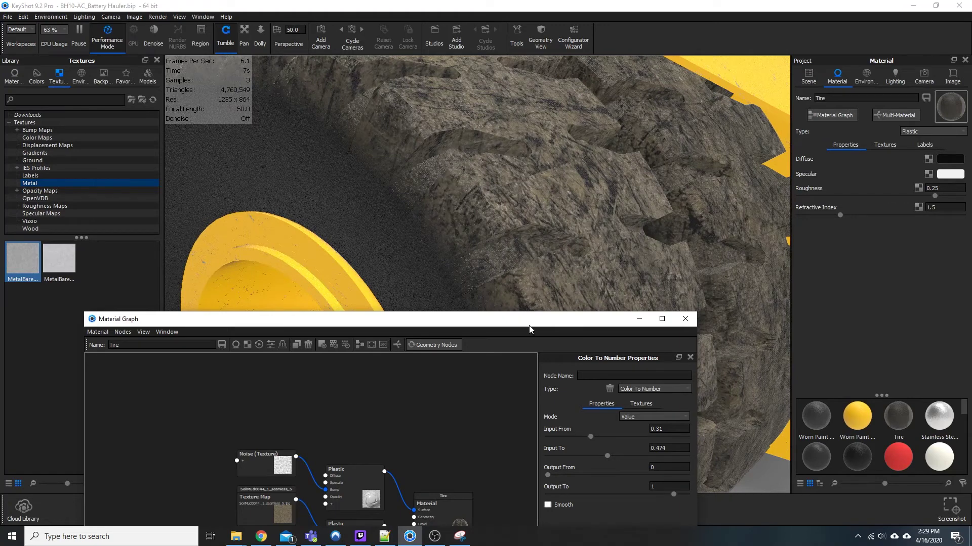
{"action": "left_click_drag", "start_coordinate": [529, 326], "coordinate": [627, 447]}
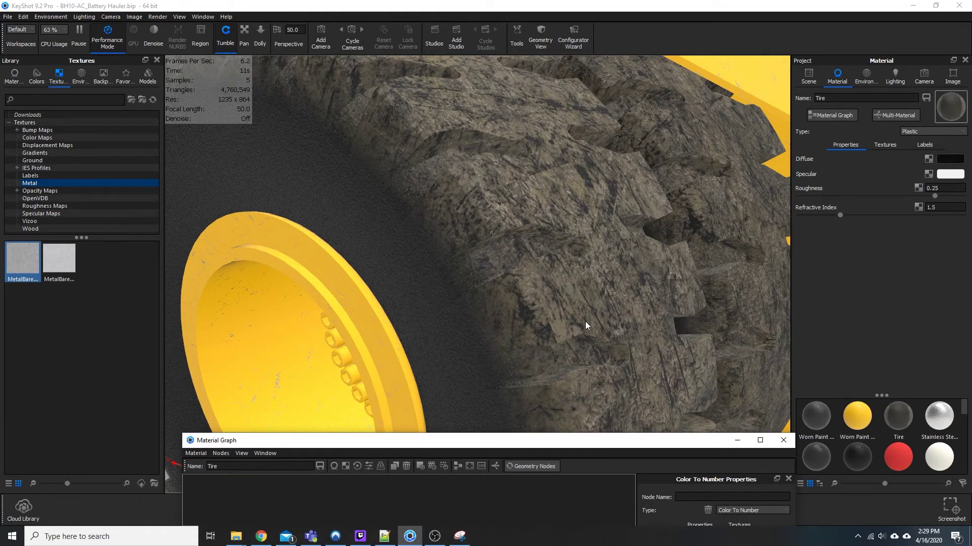
{"action": "left_click", "coordinate": [70, 263]}
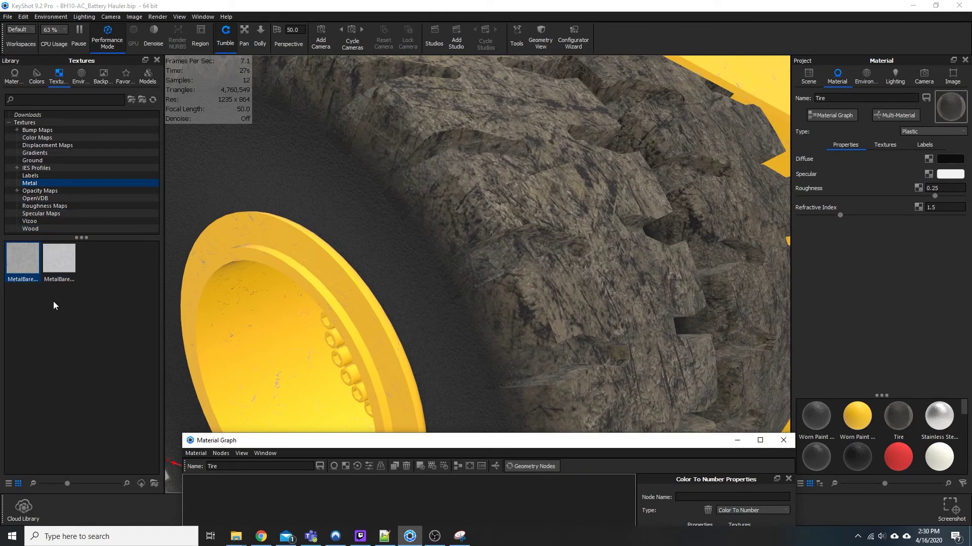
Step: Browse the colour map textures and bring the full Tire node graph into view
{"action": "left_click", "coordinate": [38, 138]}
{"action": "scroll", "coordinate": [99, 405], "scroll_direction": "down", "scroll_amount": 2}
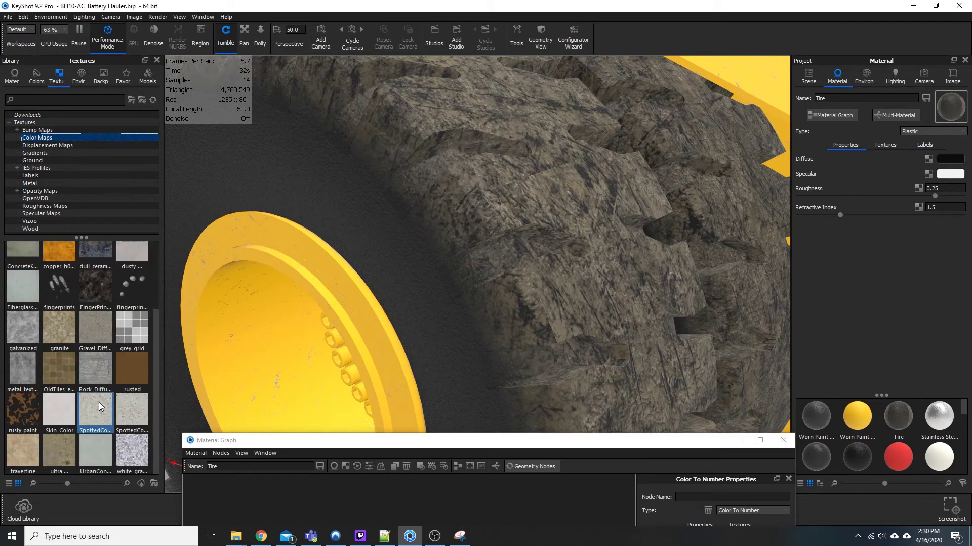
{"action": "left_click_drag", "start_coordinate": [384, 447], "coordinate": [439, 127]}
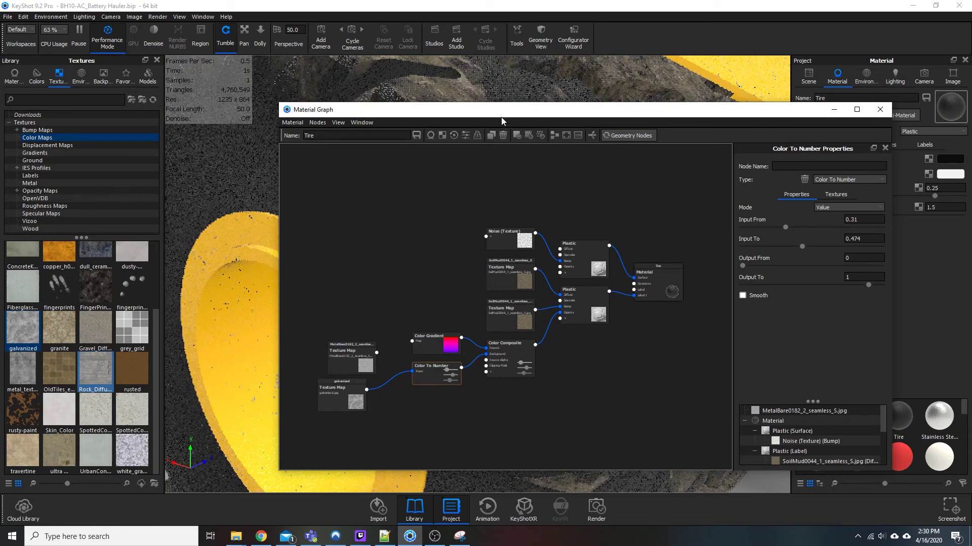
{"action": "left_click_drag", "start_coordinate": [501, 117], "coordinate": [463, 416]}
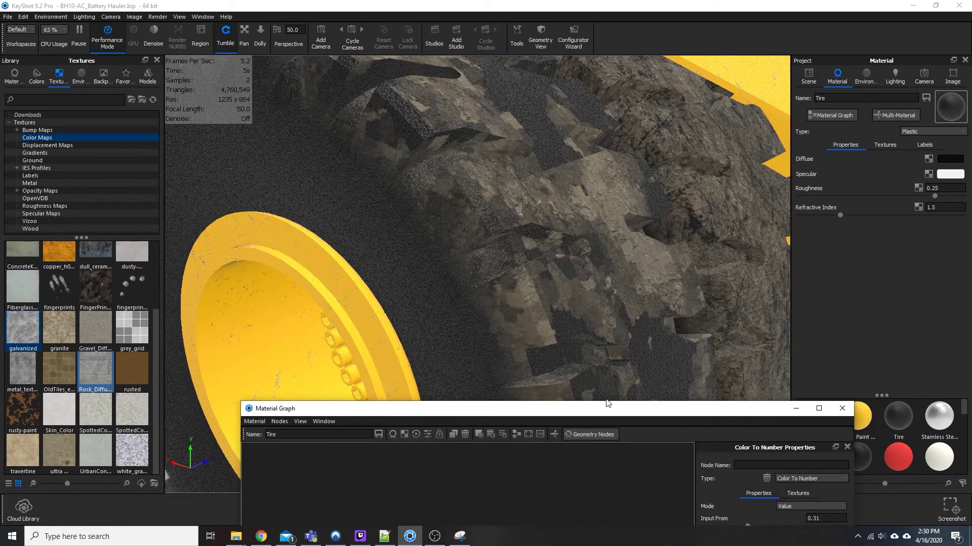
{"action": "left_click_drag", "start_coordinate": [567, 411], "coordinate": [578, 127]}
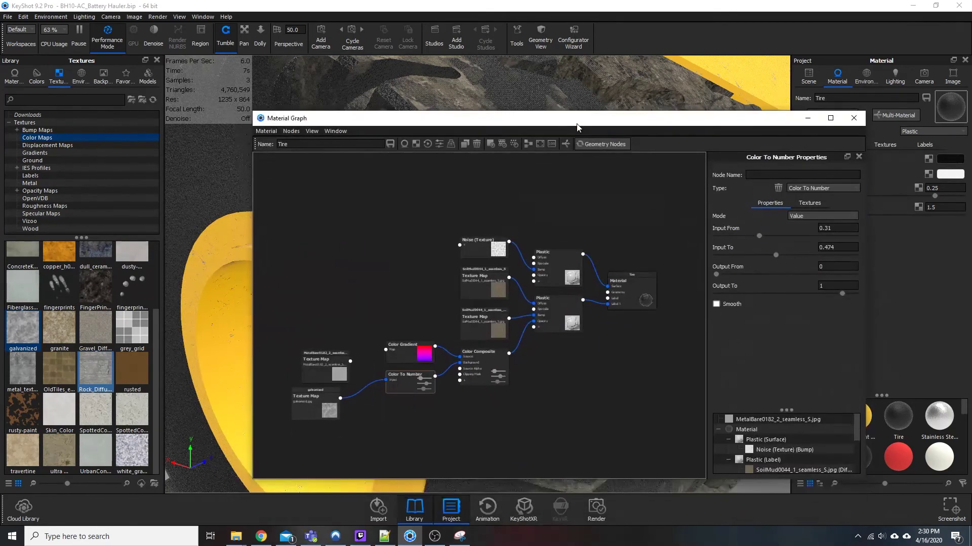
Step: Connect the MetalBare texture to Color To Number's Input and delete the unused galvanized texture node
{"action": "left_click_drag", "start_coordinate": [350, 361], "coordinate": [387, 383]}
{"action": "left_click", "coordinate": [329, 400]}
{"action": "key", "text": "Delete"}
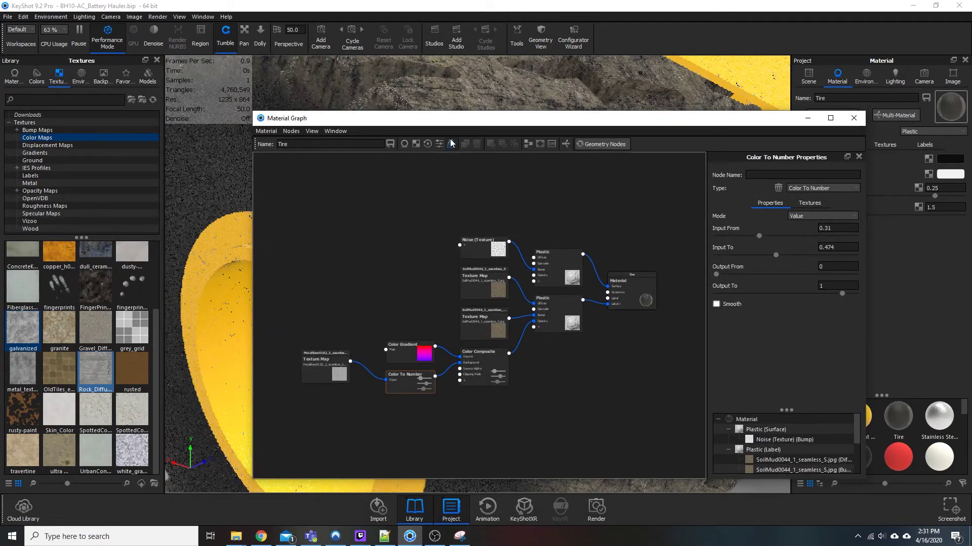
{"action": "left_click_drag", "start_coordinate": [453, 121], "coordinate": [258, 202]}
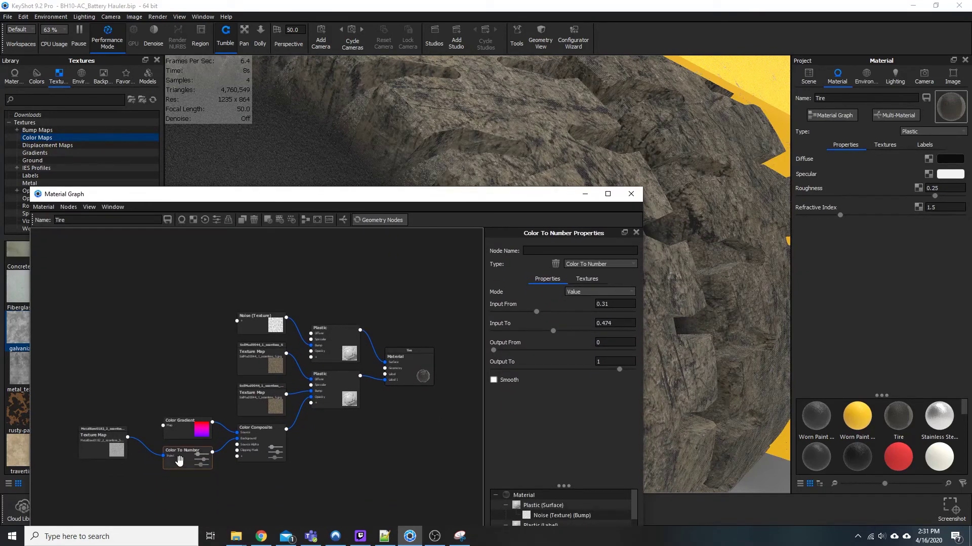
Step: Lower the Color To Number node's Output To from 1 to 0.662
{"action": "left_click_drag", "start_coordinate": [457, 198], "coordinate": [232, 151]}
{"action": "mouse_move", "coordinate": [396, 321]}
{"action": "left_mouse_down"}
{"action": "mouse_move", "coordinate": [282, 323]}
{"action": "mouse_move", "coordinate": [361, 324]}
{"action": "mouse_move", "coordinate": [353, 324]}
{"action": "left_mouse_up"}
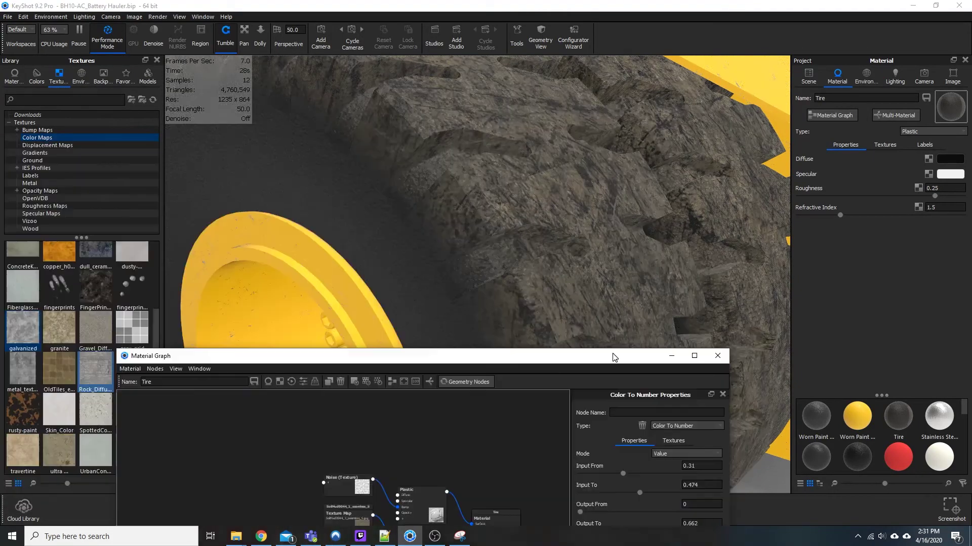
{"action": "left_click_drag", "start_coordinate": [617, 347], "coordinate": [584, 248]}
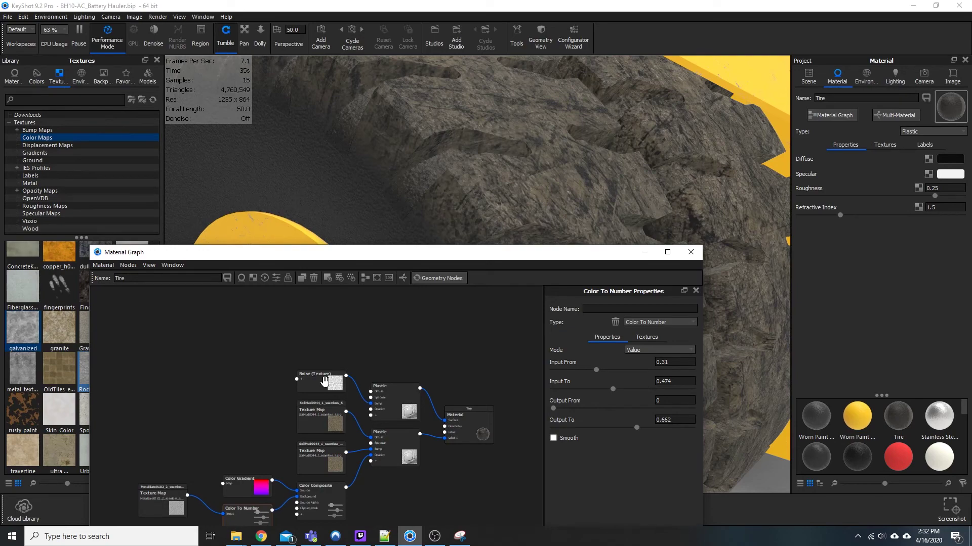
Step: Set the Noise (Texture) node's scale to 0.695 m and bump height to 0.47
{"action": "left_click", "coordinate": [325, 380]}
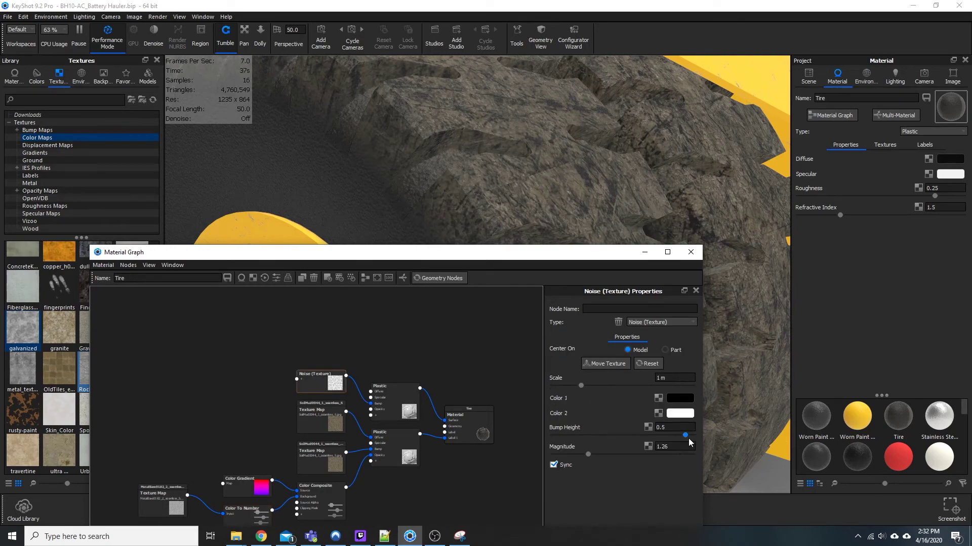
{"action": "left_click_drag", "start_coordinate": [582, 390], "coordinate": [573, 391]}
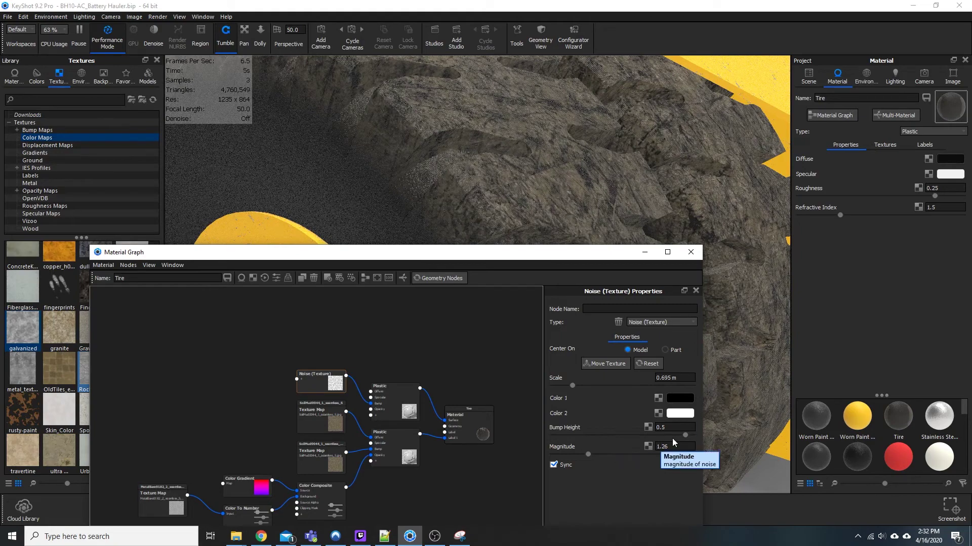
{"action": "left_click_drag", "start_coordinate": [685, 435], "coordinate": [676, 435]}
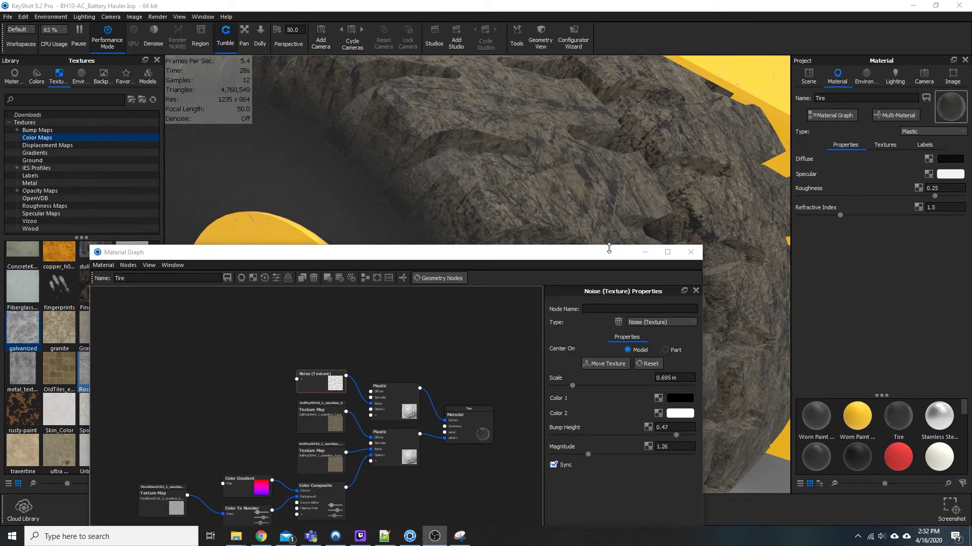
{"action": "left_click_drag", "start_coordinate": [611, 252], "coordinate": [678, 289]}
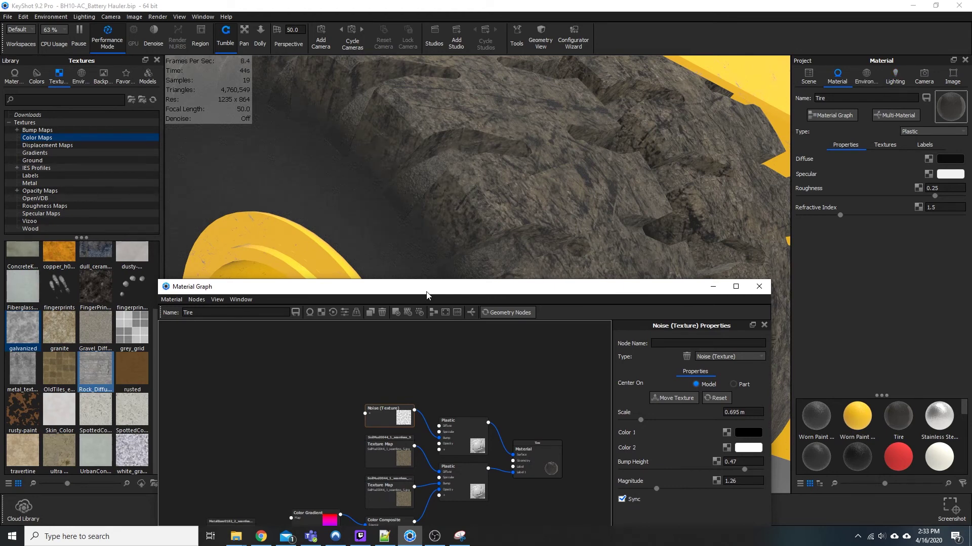
{"action": "left_click_drag", "start_coordinate": [426, 294], "coordinate": [430, 189]}
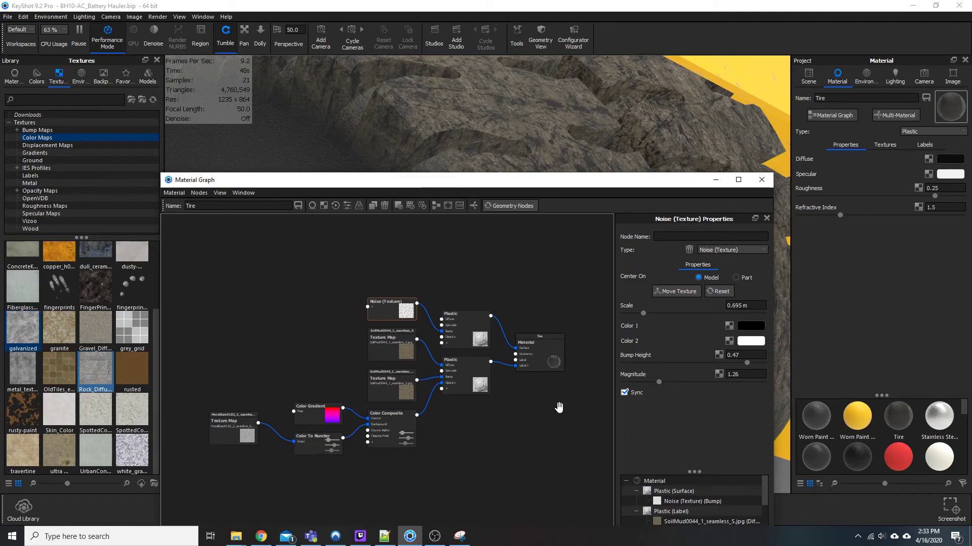
Step: Maximize the graph and align the Tire Material, Plastic, Noise and SoilMud nodes into neat upper rows
{"action": "double_click", "coordinate": [519, 188]}
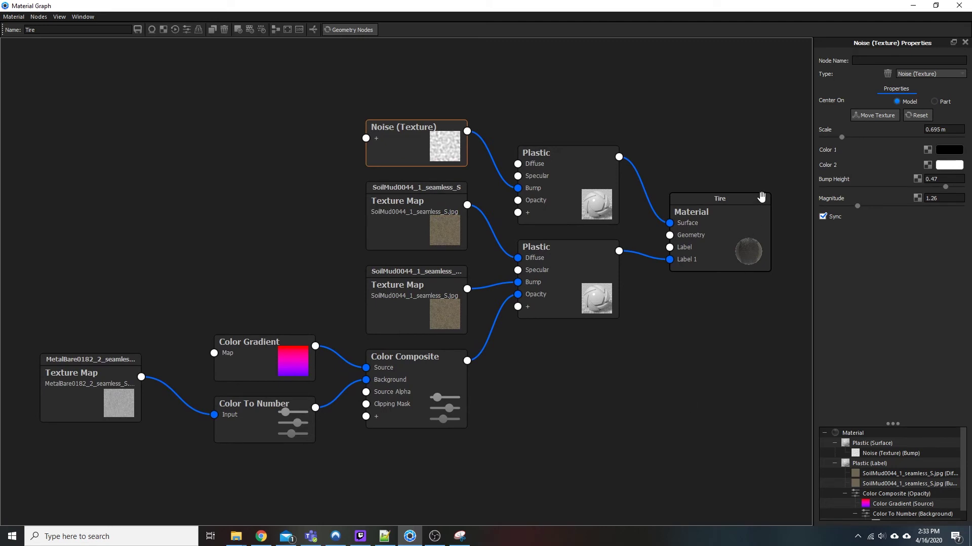
{"action": "left_click_drag", "start_coordinate": [761, 197], "coordinate": [745, 178]}
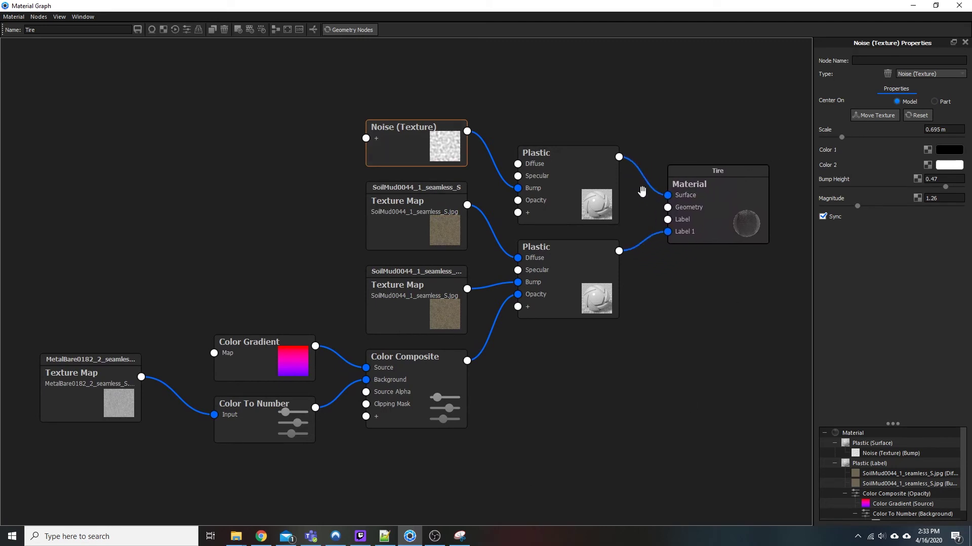
{"action": "left_click_drag", "start_coordinate": [582, 175], "coordinate": [585, 162]}
{"action": "left_click_drag", "start_coordinate": [441, 157], "coordinate": [443, 145]}
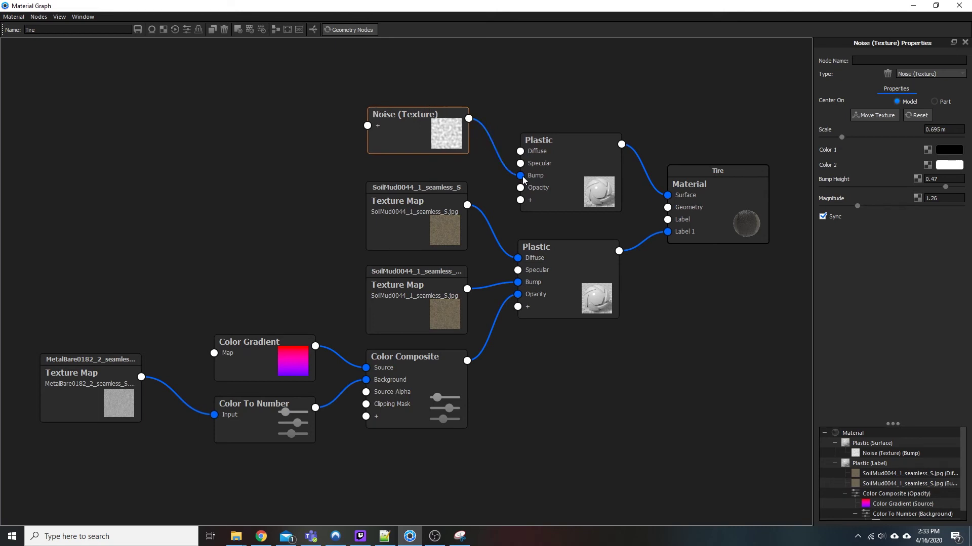
{"action": "left_click_drag", "start_coordinate": [533, 166], "coordinate": [532, 111]}
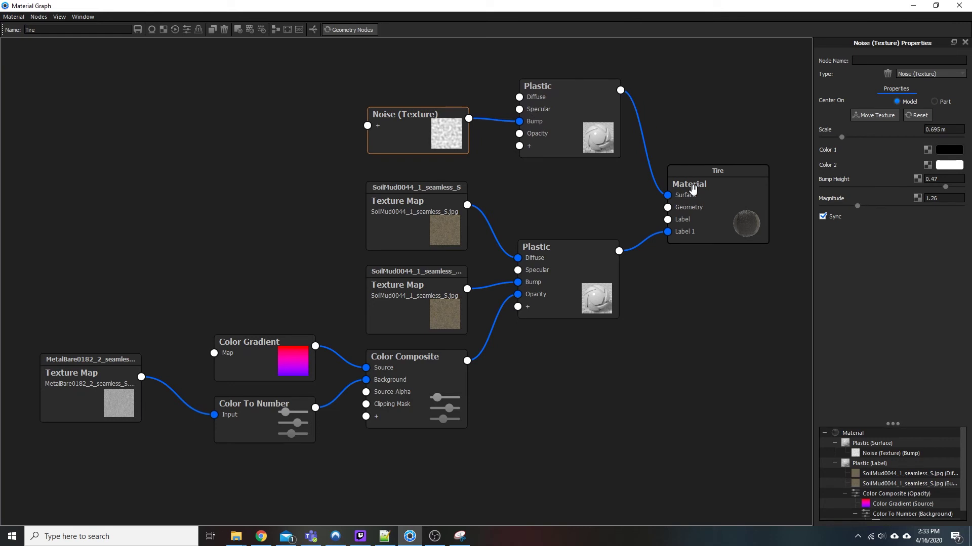
{"action": "left_click_drag", "start_coordinate": [456, 129], "coordinate": [462, 98]}
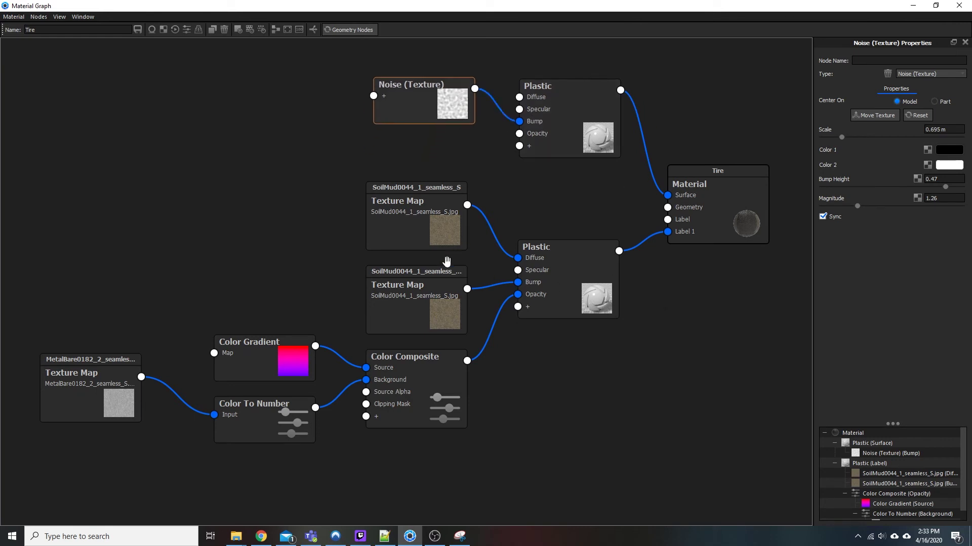
{"action": "left_click_drag", "start_coordinate": [545, 257], "coordinate": [546, 251]}
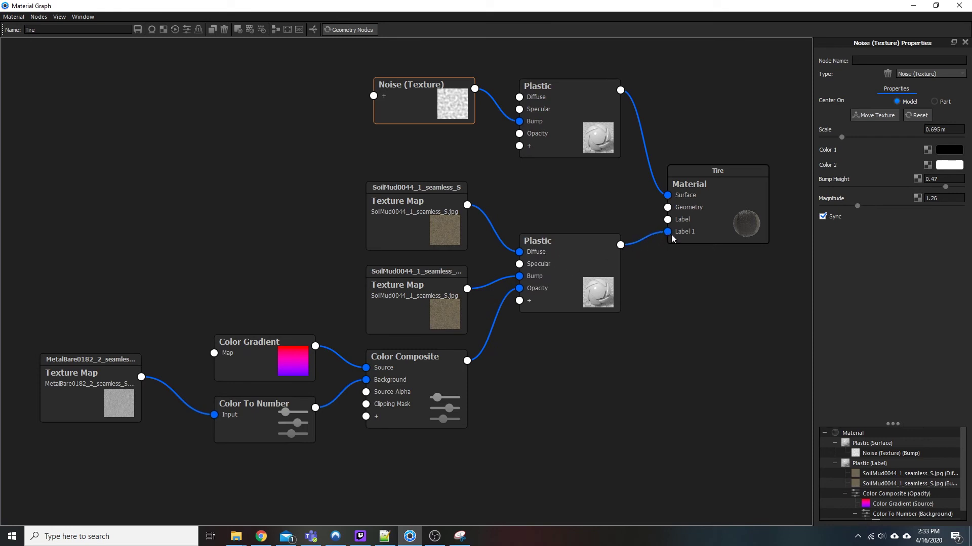
{"action": "left_click_drag", "start_coordinate": [392, 208], "coordinate": [392, 195]}
{"action": "left_click_drag", "start_coordinate": [396, 280], "coordinate": [398, 264]}
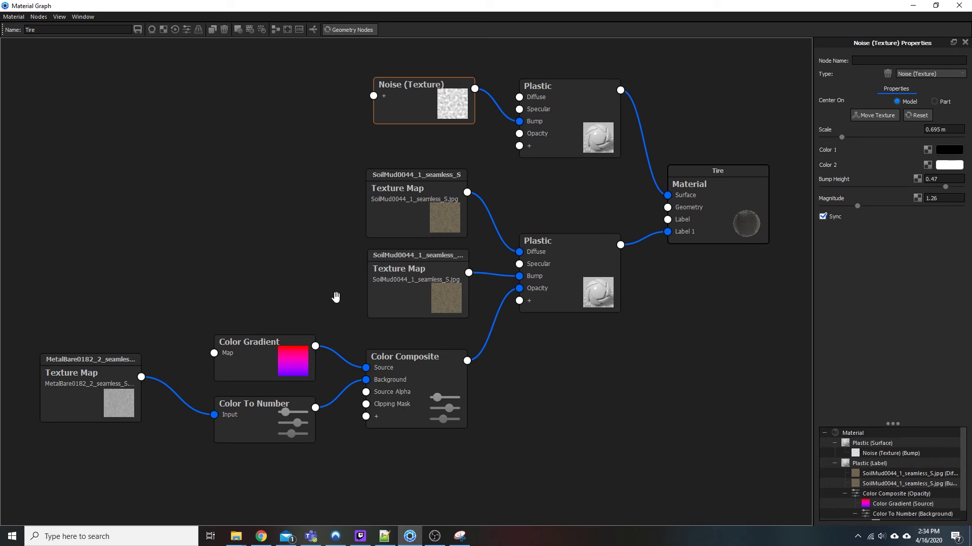
Step: Line up the Color Composite, Color Gradient, Color To Number and MetalBare nodes, then restore the tire render
{"action": "left_click_drag", "start_coordinate": [428, 377], "coordinate": [430, 358]}
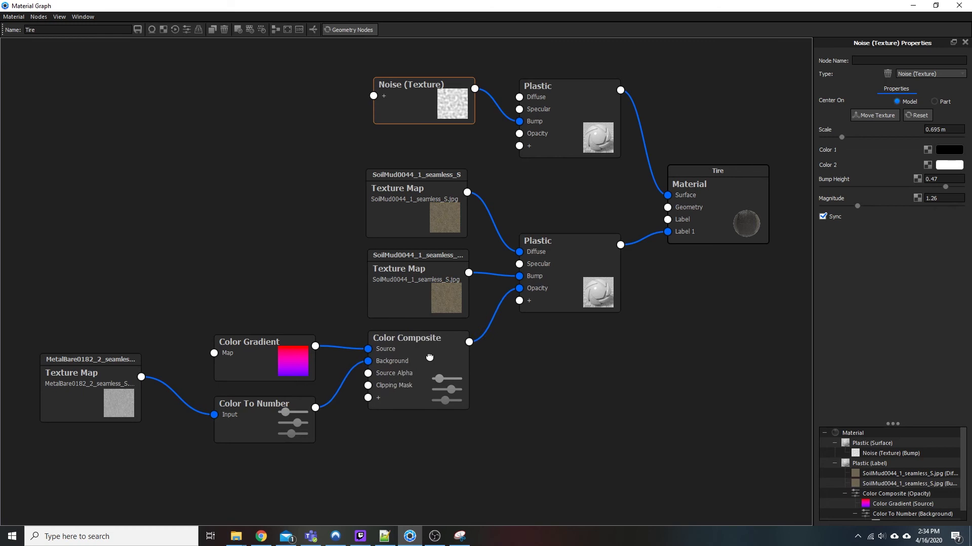
{"action": "left_click", "coordinate": [452, 366]}
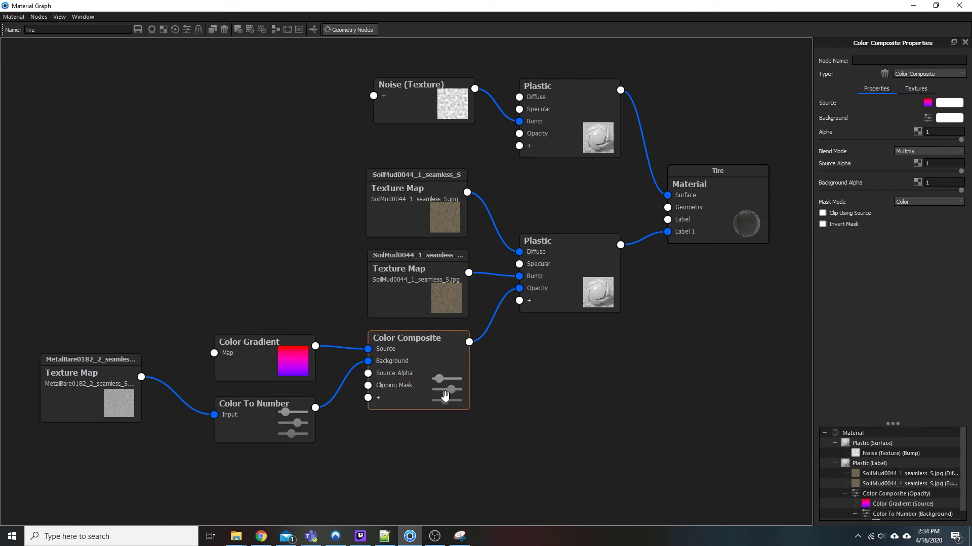
{"action": "left_click_drag", "start_coordinate": [257, 357], "coordinate": [260, 330]}
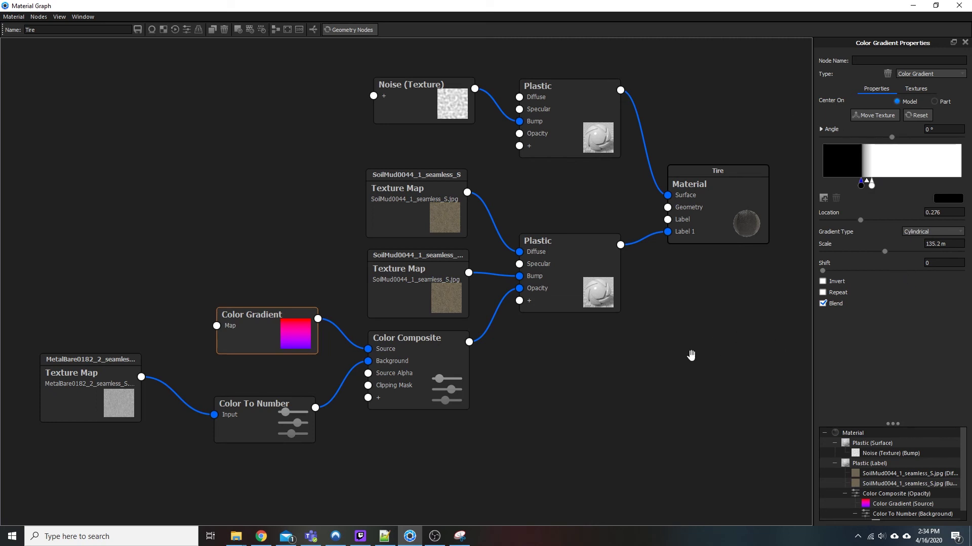
{"action": "left_click_drag", "start_coordinate": [256, 423], "coordinate": [249, 401]}
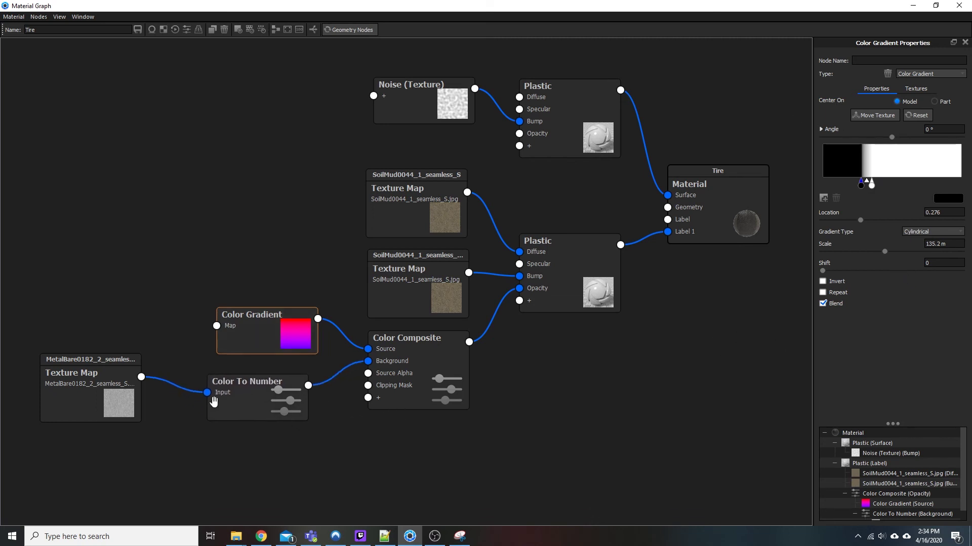
{"action": "left_click_drag", "start_coordinate": [80, 387], "coordinate": [112, 404]}
{"action": "left_click_drag", "start_coordinate": [214, 416], "coordinate": [224, 410]}
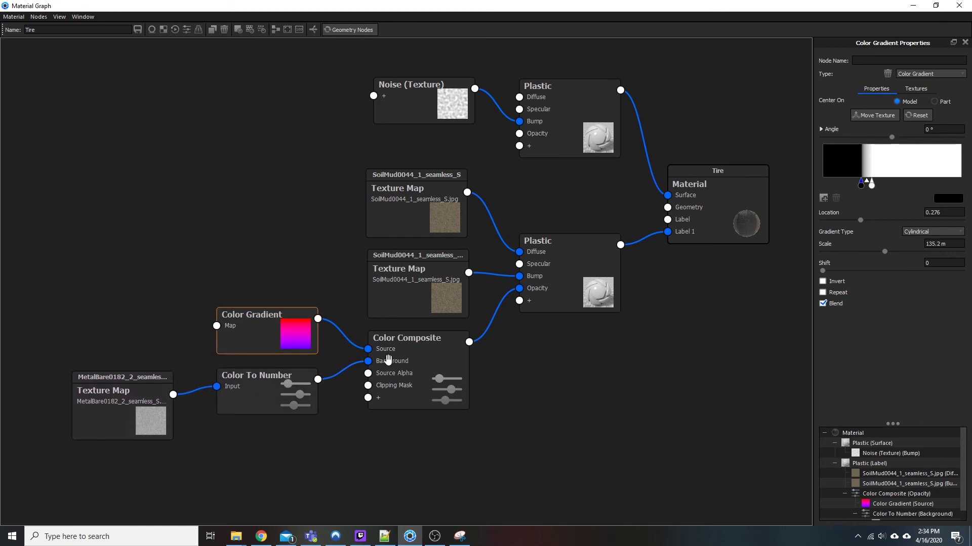
{"action": "mouse_move", "coordinate": [154, 388]}
{"action": "left_mouse_down"}
{"action": "mouse_move", "coordinate": [161, 355]}
{"action": "mouse_move", "coordinate": [166, 375]}
{"action": "left_mouse_up"}
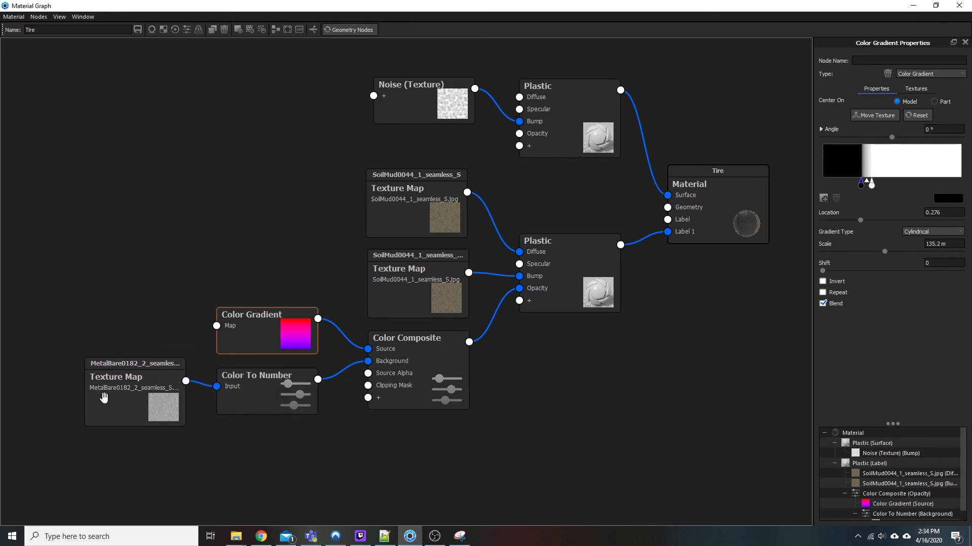
{"action": "left_click_drag", "start_coordinate": [112, 408], "coordinate": [120, 409]}
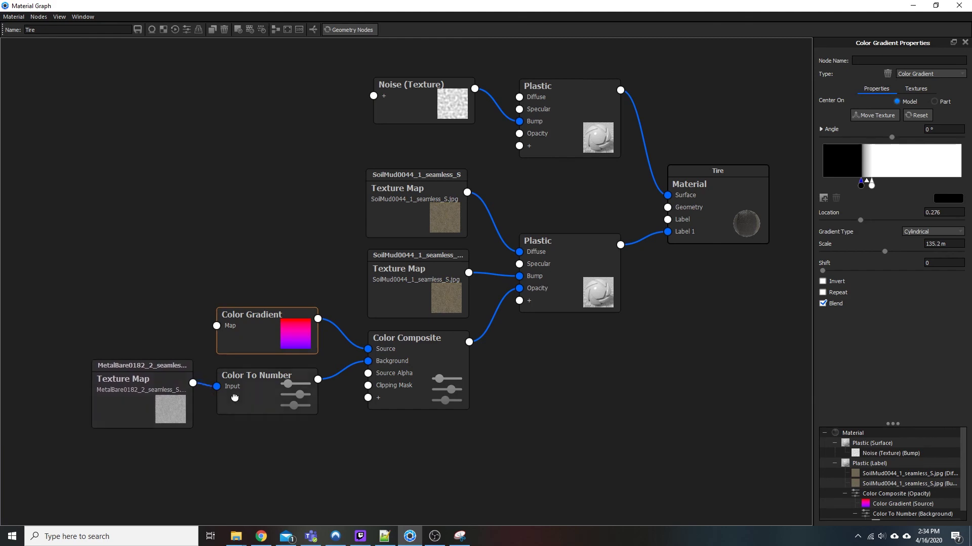
{"action": "left_click", "coordinate": [234, 396]}
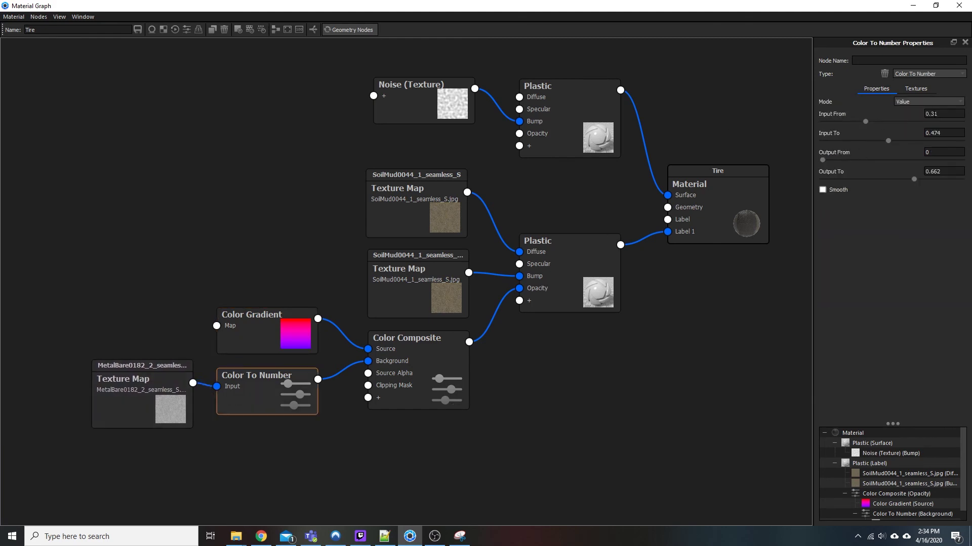
{"action": "left_click_drag", "start_coordinate": [371, 6], "coordinate": [373, 427]}
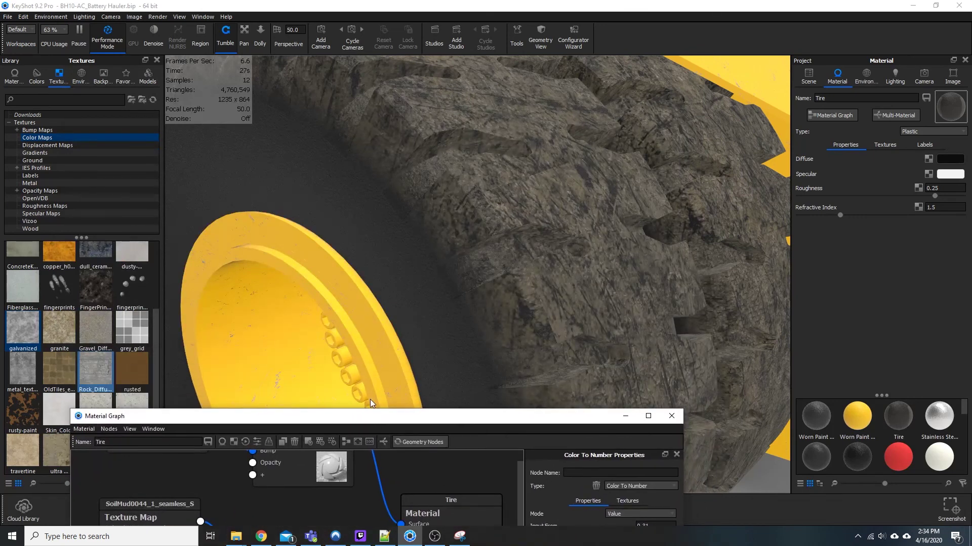